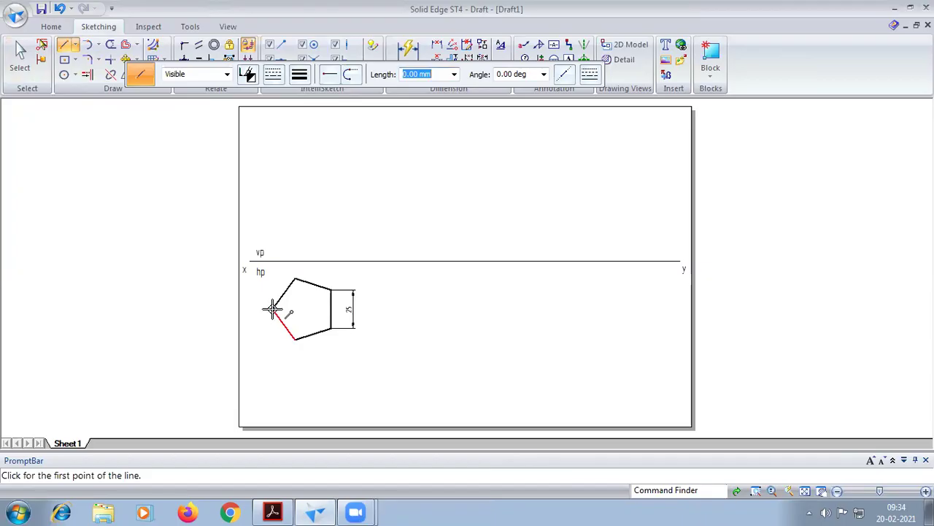
Draw a line from each of the pentagon's five vertices across to the midpoint of its opposite side
left_click(331, 309)
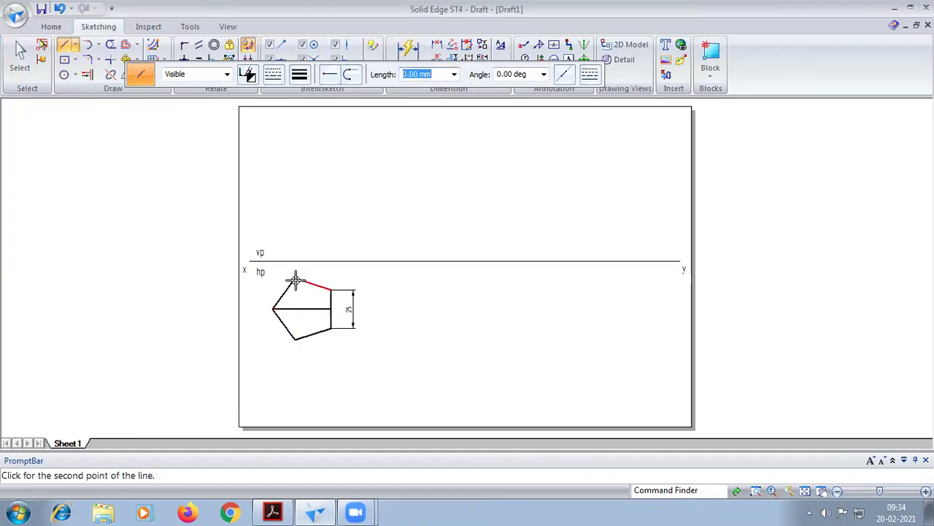
left_click(312, 332)
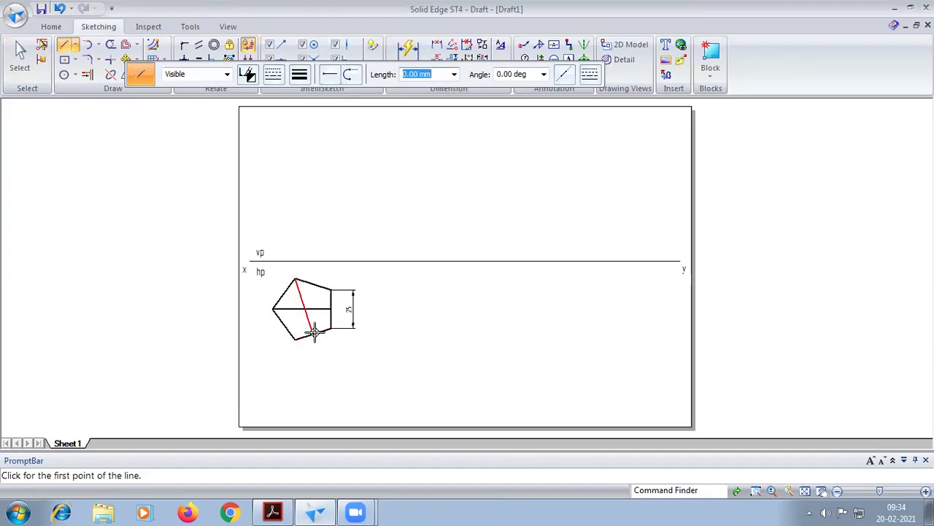
left_click(295, 338)
left_click(313, 284)
left_click(284, 293)
left_click(331, 327)
left_click(330, 328)
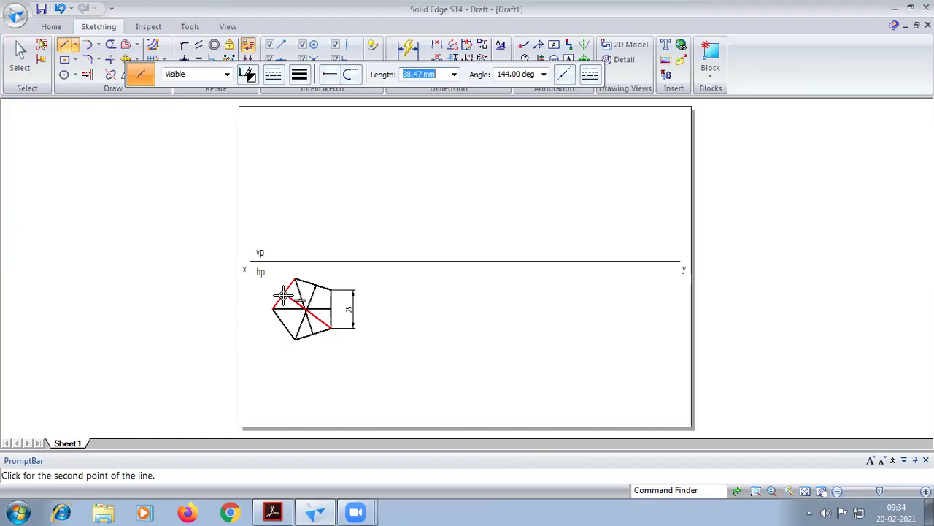
left_click(247, 74)
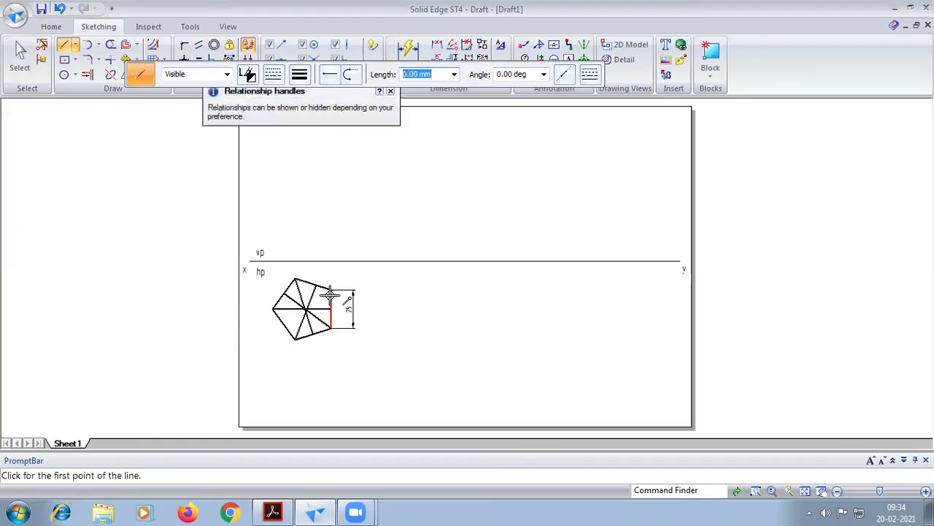
left_click(331, 290)
left_click(282, 323)
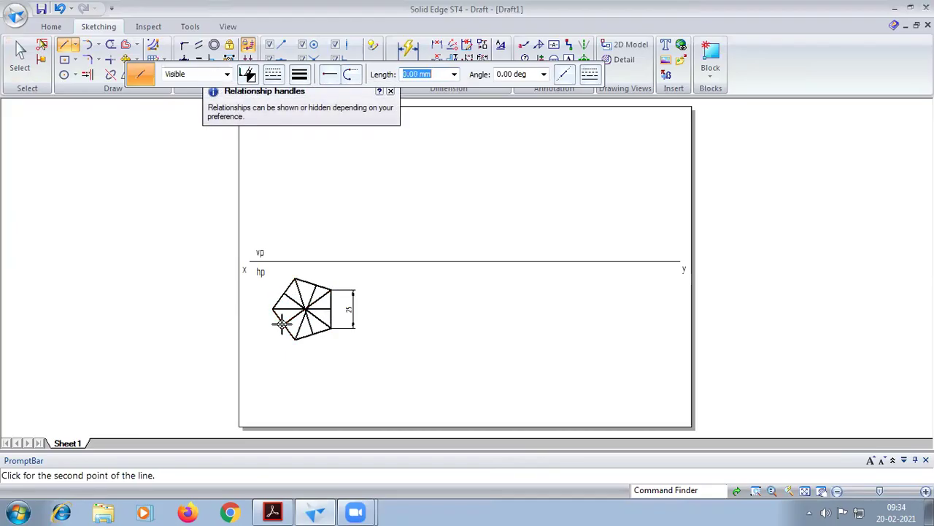
Delete the off-centre line running from the pentagon's lowest vertex to its upper sloping side
left_click(110, 45)
scroll(394, 301, "up", 3)
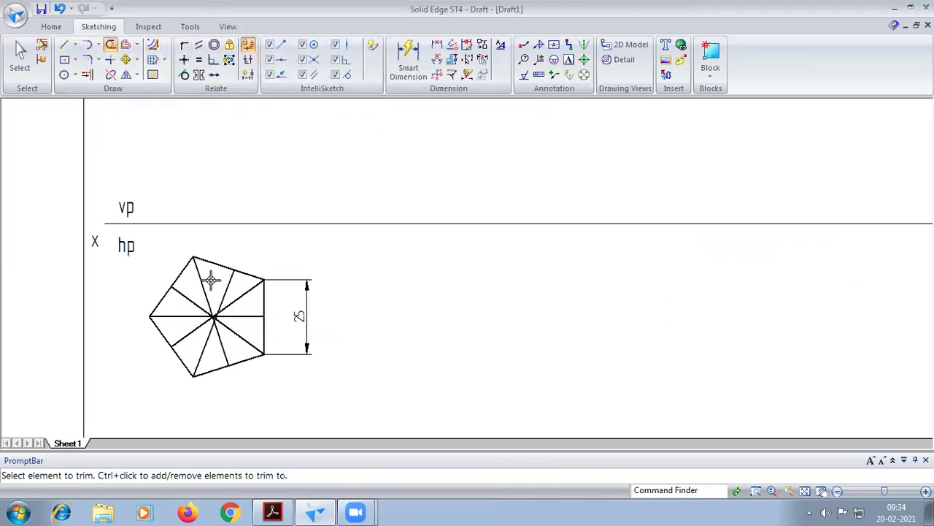
key("Escape")
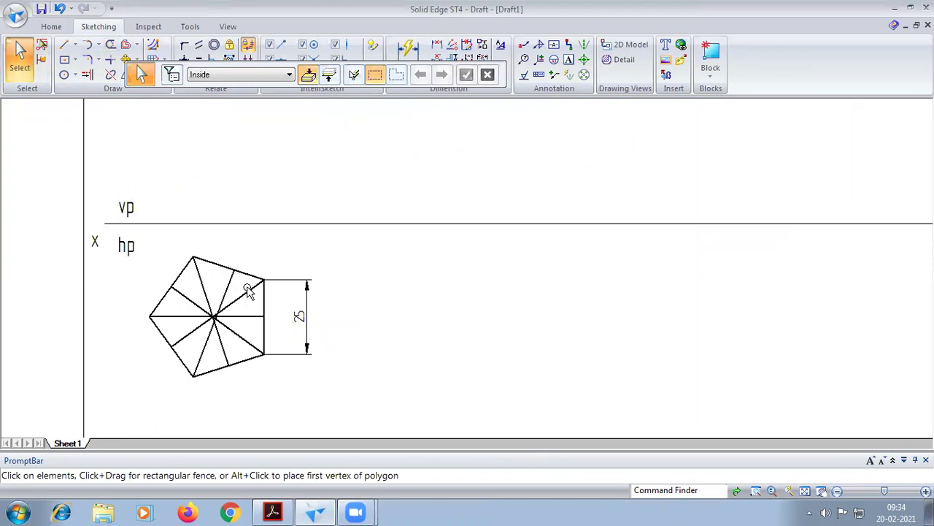
left_click(227, 279)
key("Delete")
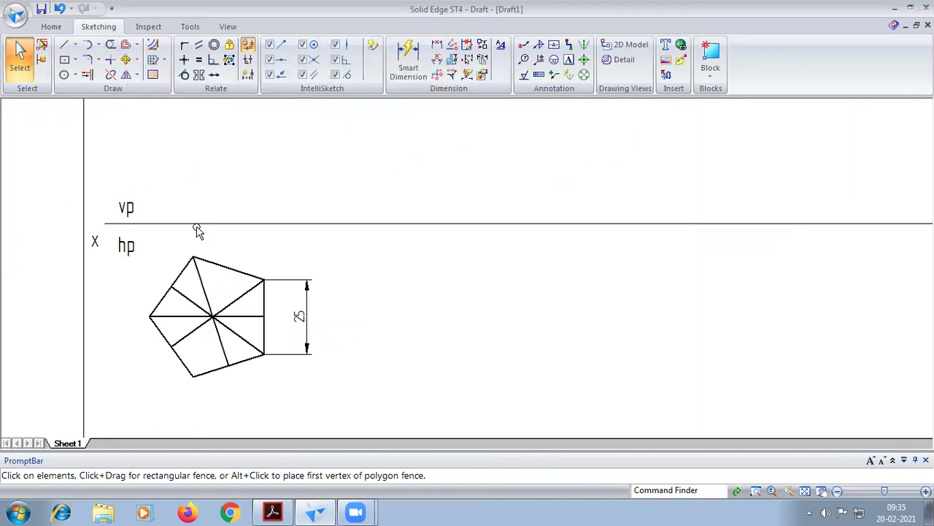
Set the line width and redraw the line from the pentagon's lowest vertex through the centre to the midpoint of the upper sloping side
left_click(63, 45)
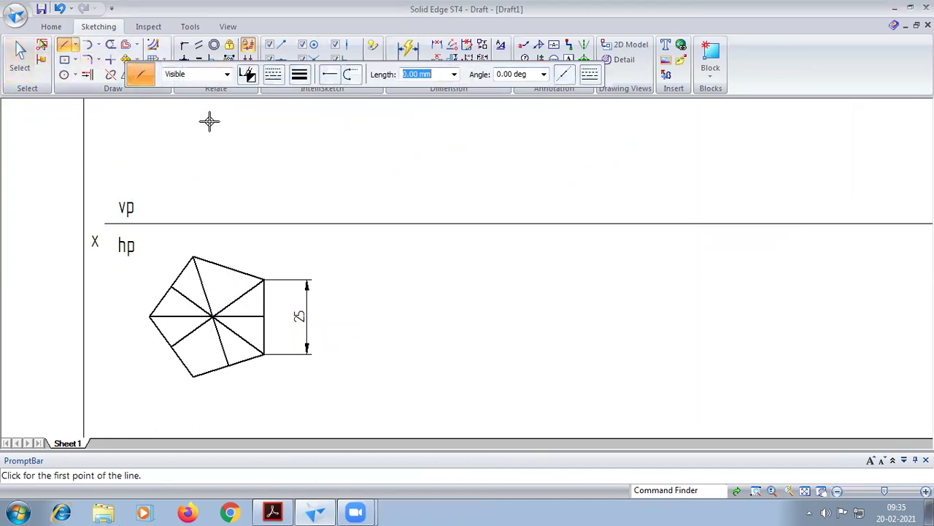
left_click(299, 73)
left_click(298, 149)
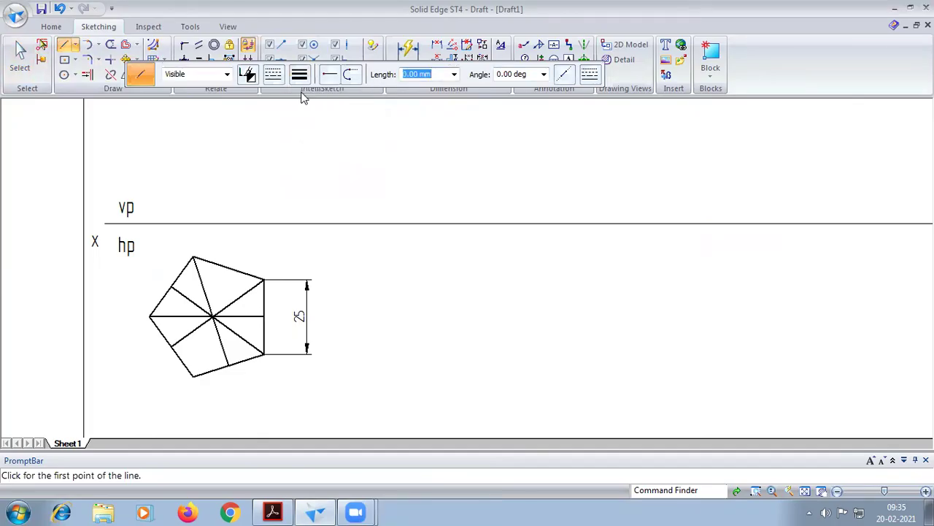
left_click(300, 73)
left_click(307, 128)
left_click(194, 376)
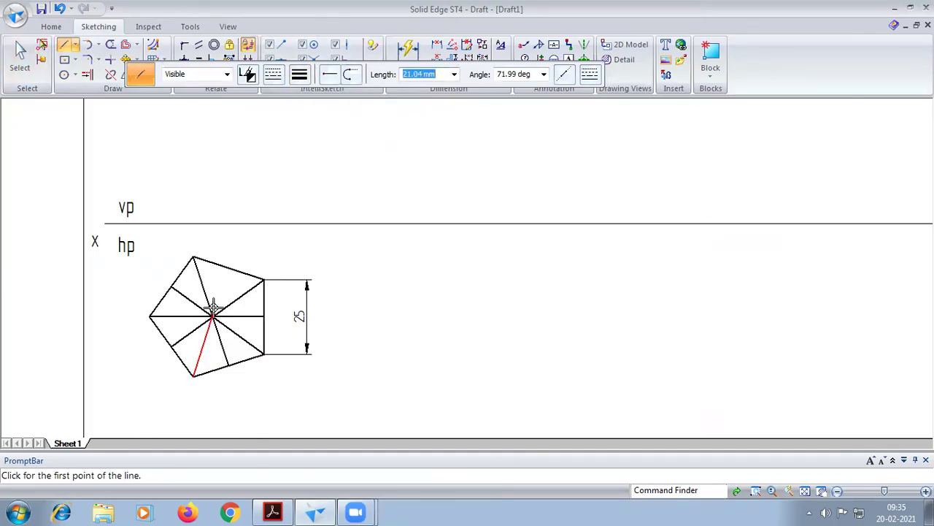
left_click(226, 267)
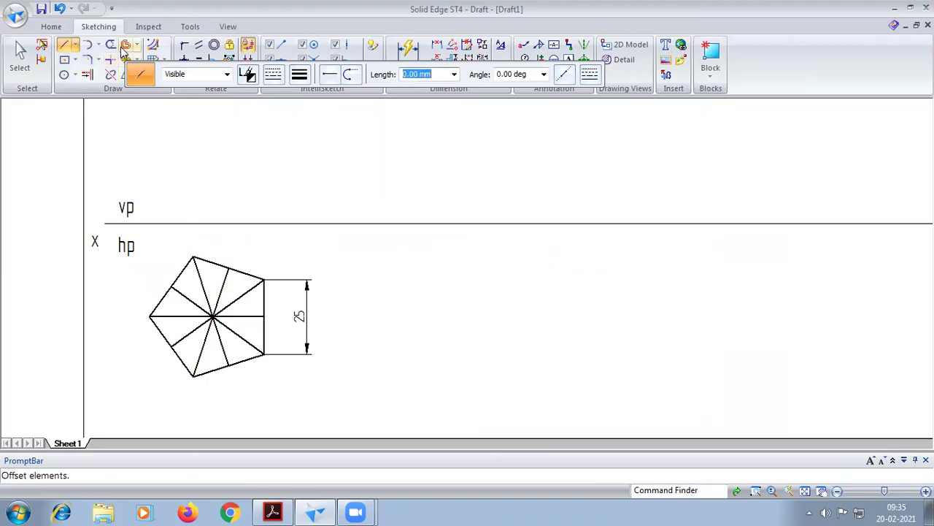
Trim the five segments between the pentagon's centre and its side midpoints, keeping only the lines from the centre to the vertices
left_click(113, 46)
left_click(223, 277)
left_click(187, 296)
left_click(186, 334)
left_click(216, 346)
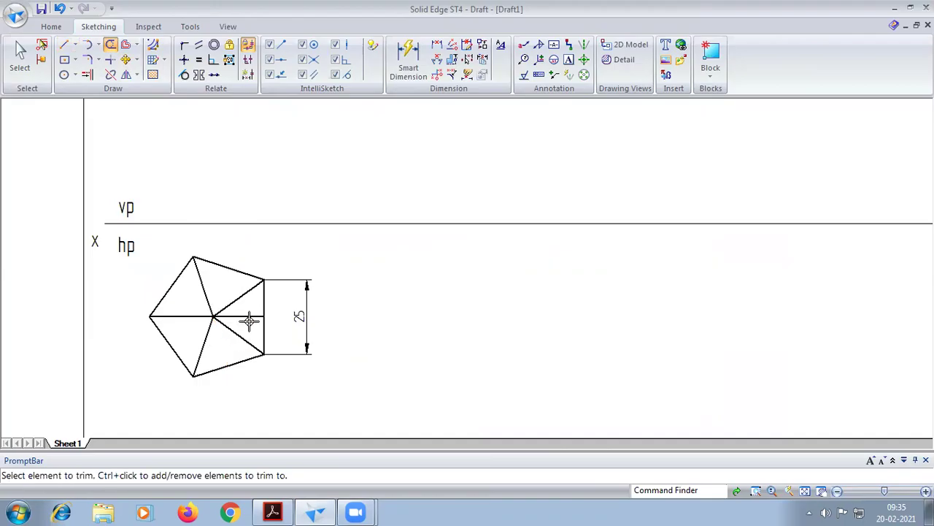
left_click(249, 319)
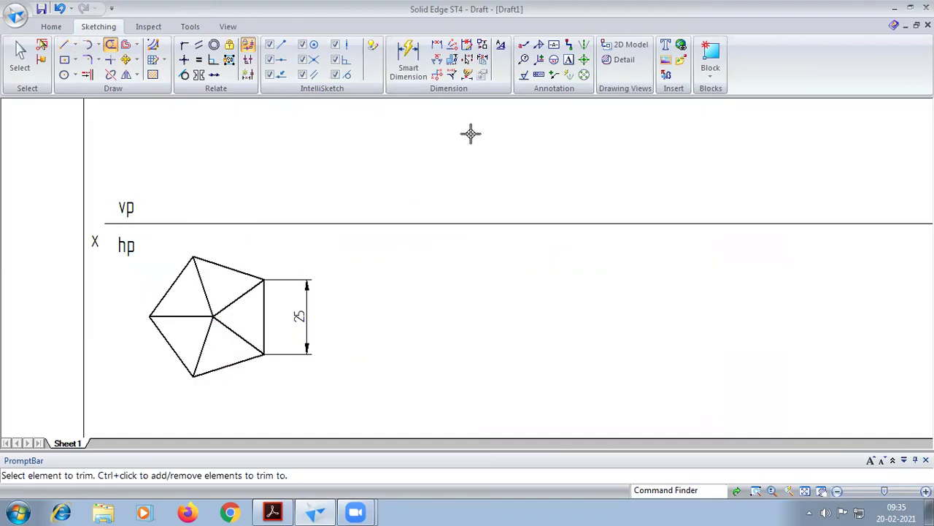
Label the pentagon's vertices a, b, c, d and e counterclockwise from the leftmost one, and the centre o and (o1)
left_click(569, 59)
left_click(139, 310)
type("a")
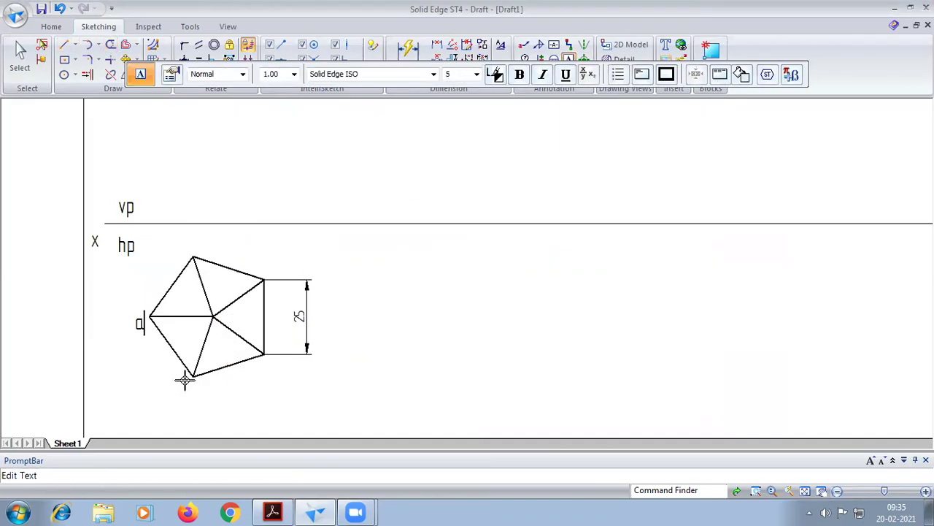
type("b")
left_click(252, 368)
left_click(261, 365)
type("c")
left_click(268, 262)
left_click(198, 232)
type("e")
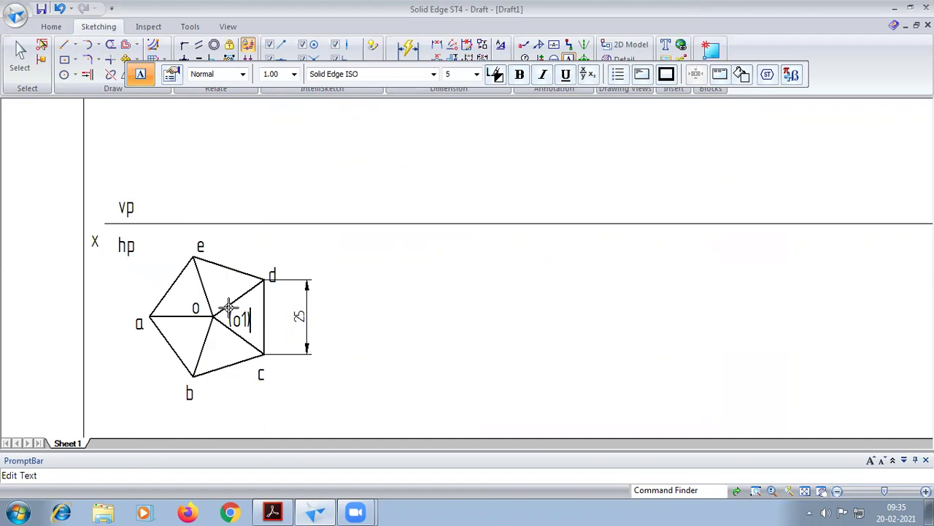
Draw thin vertical projectors up to the xy line from vertex a, vertex b through e, centre o, and vertex d
left_click(64, 44)
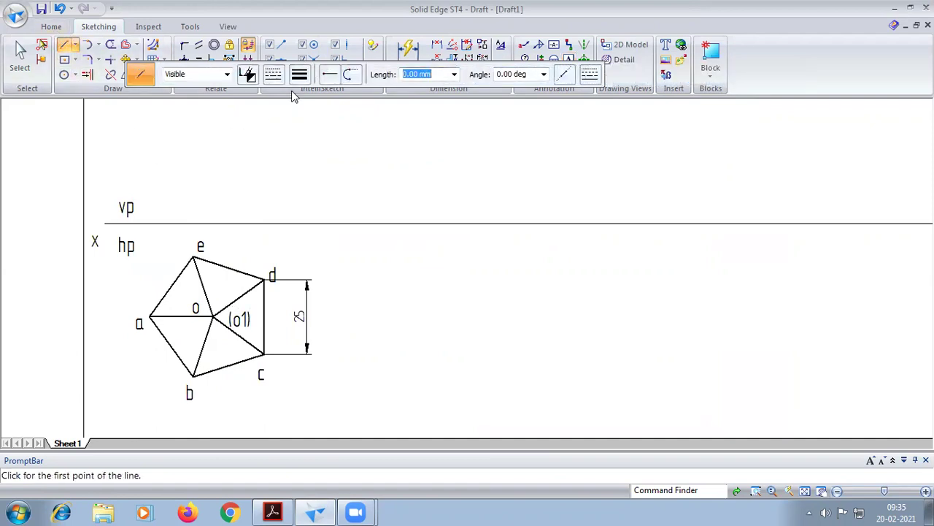
left_click(299, 73)
left_click(299, 73)
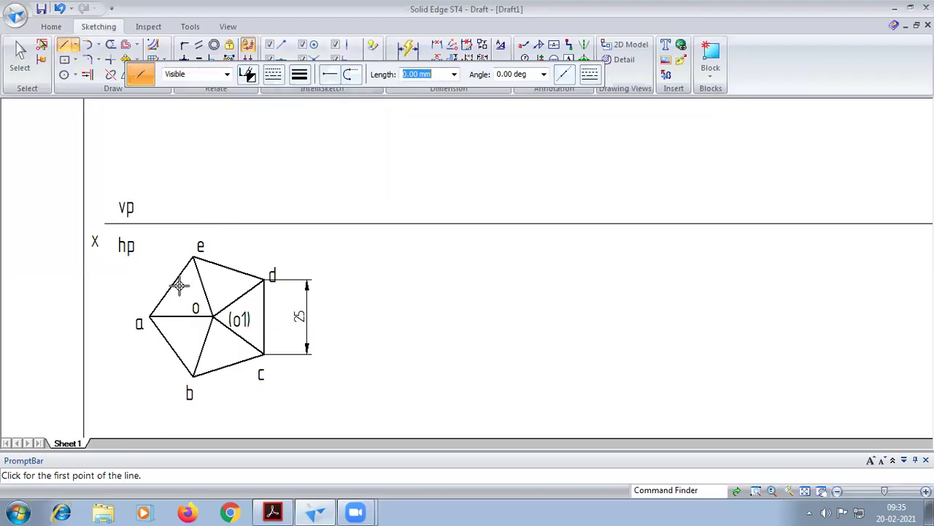
left_click(149, 316)
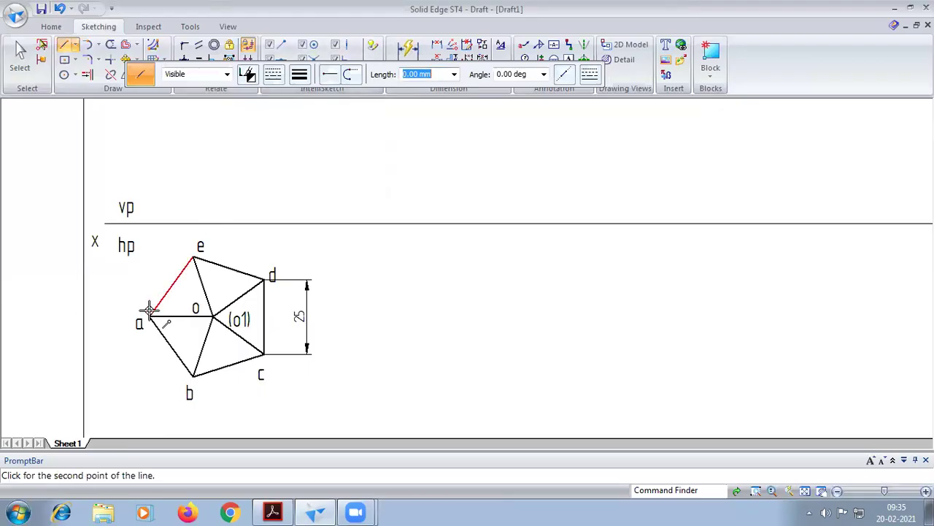
left_click(149, 223)
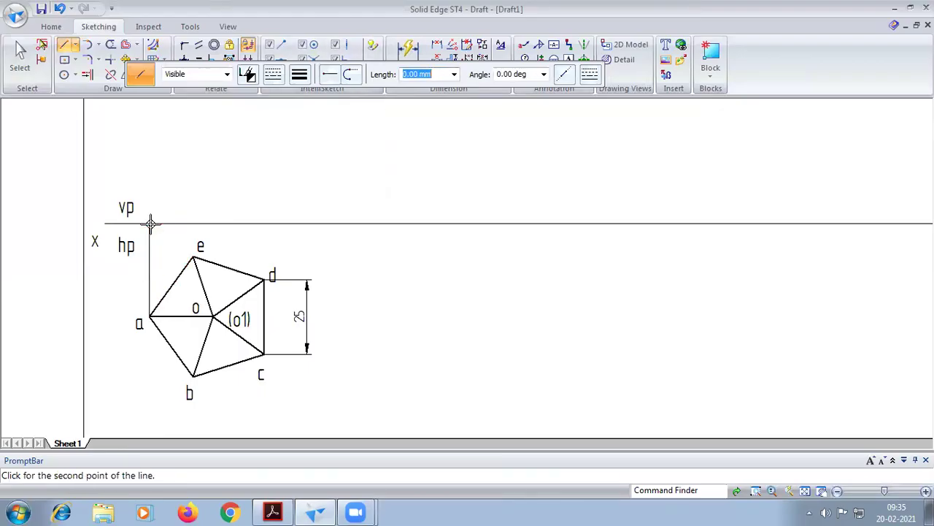
left_click(193, 376)
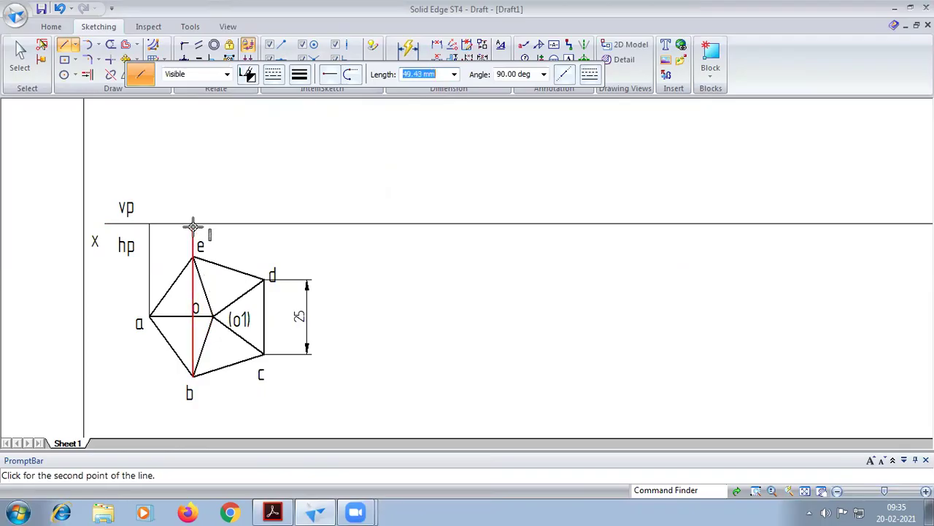
left_click(193, 223)
left_click(212, 315)
left_click(212, 223)
left_click(264, 280)
left_click(263, 224)
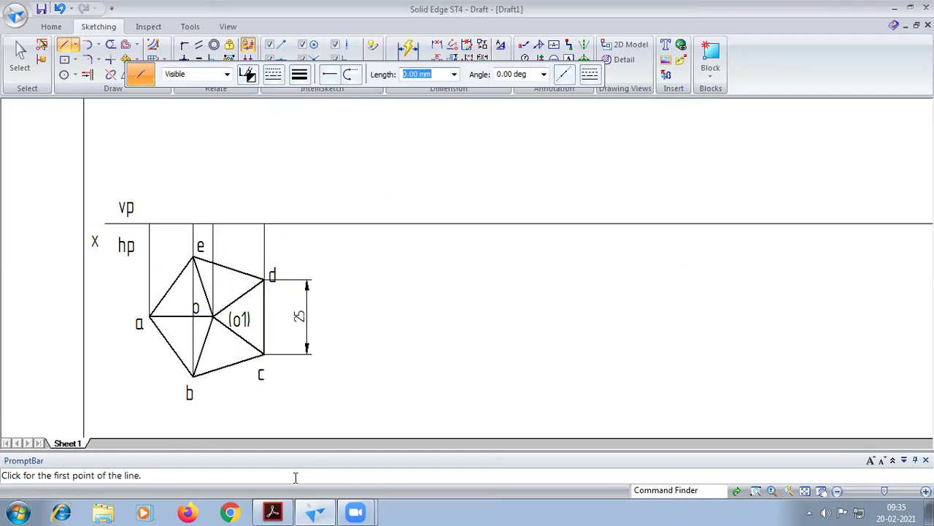
Check the solution figure in Adobe Acrobat Reader, return to Solid Edge and draw a 60 mm vertical chain-line axis from the xy line above o
left_click(279, 507)
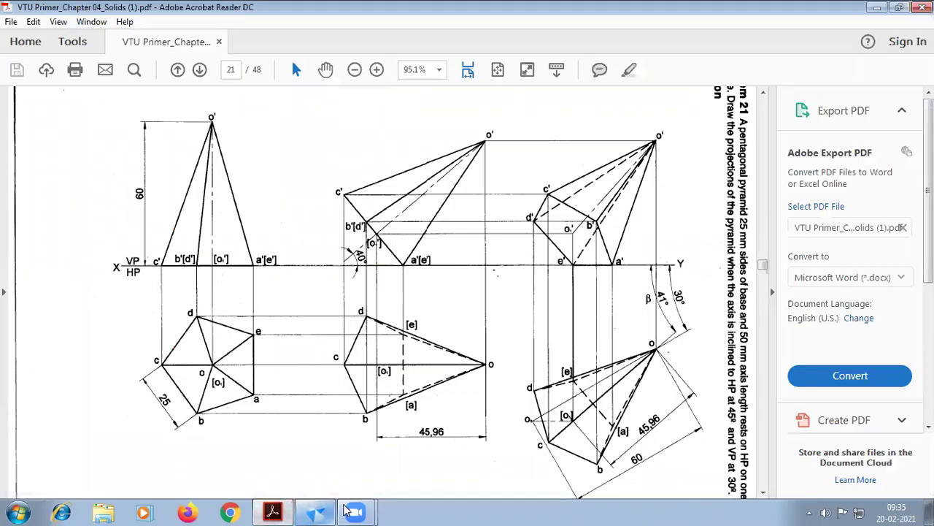
left_click(315, 512)
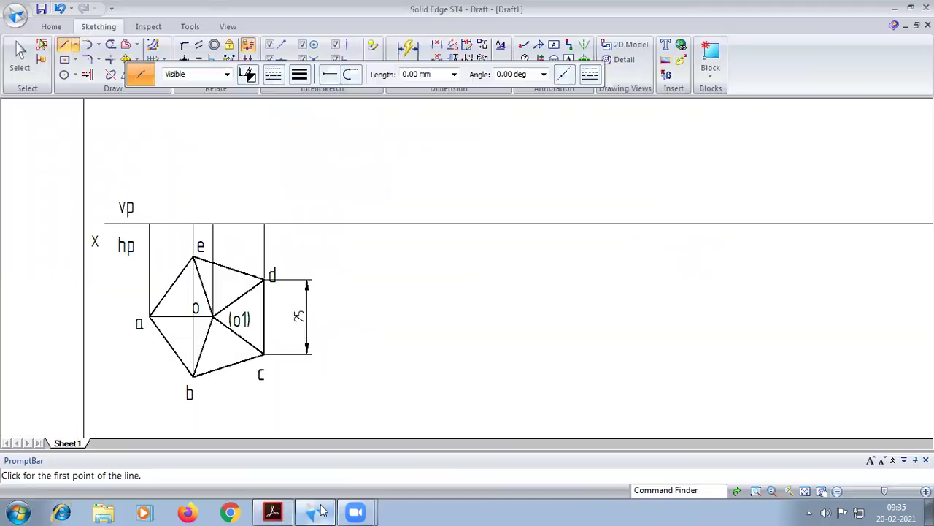
left_click(275, 75)
left_click(281, 119)
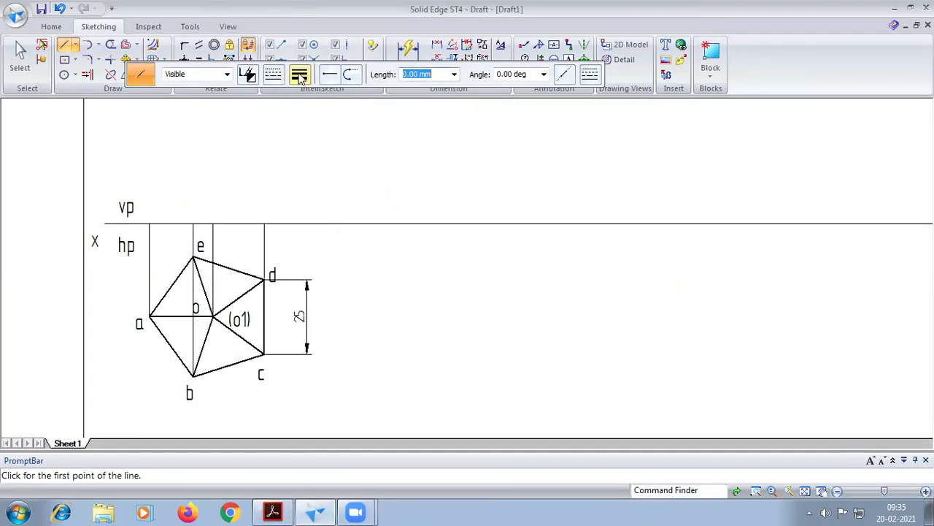
left_click(300, 76)
left_click(309, 129)
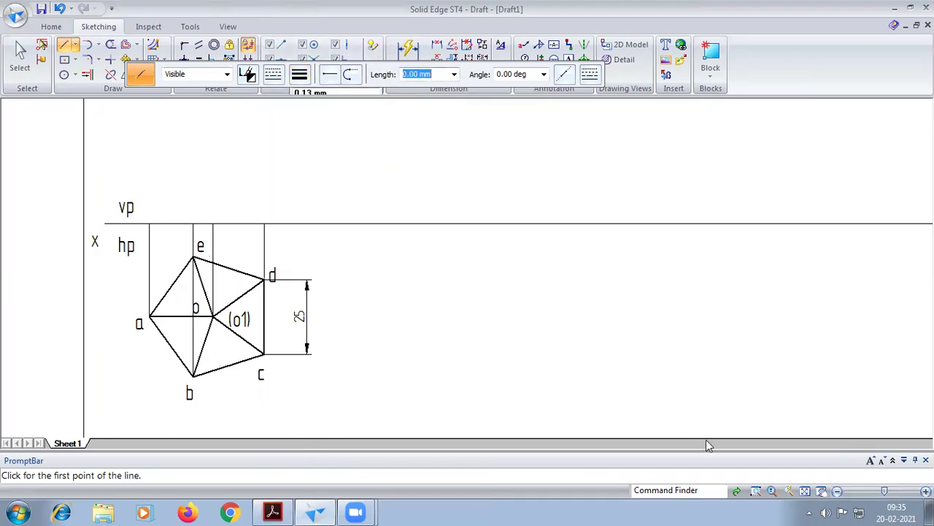
left_click(791, 492)
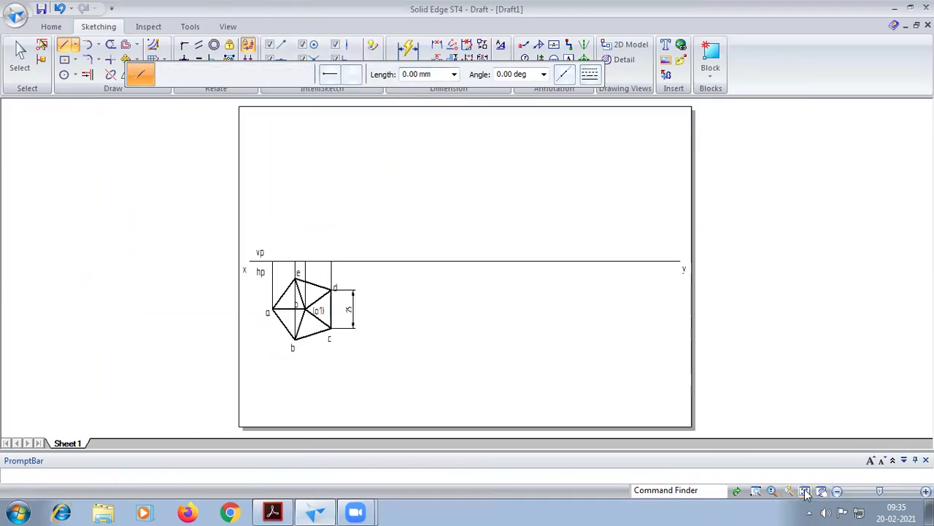
left_click(304, 261)
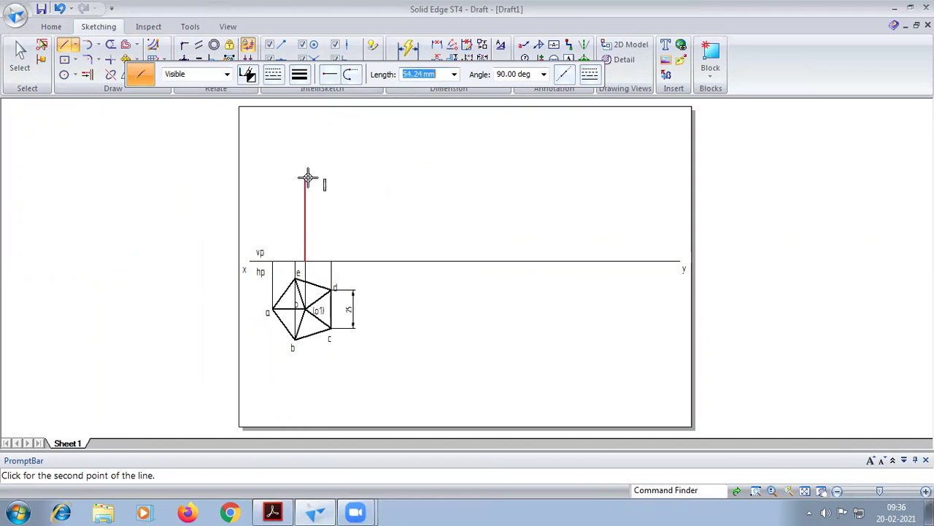
type("60")
key("Tab")
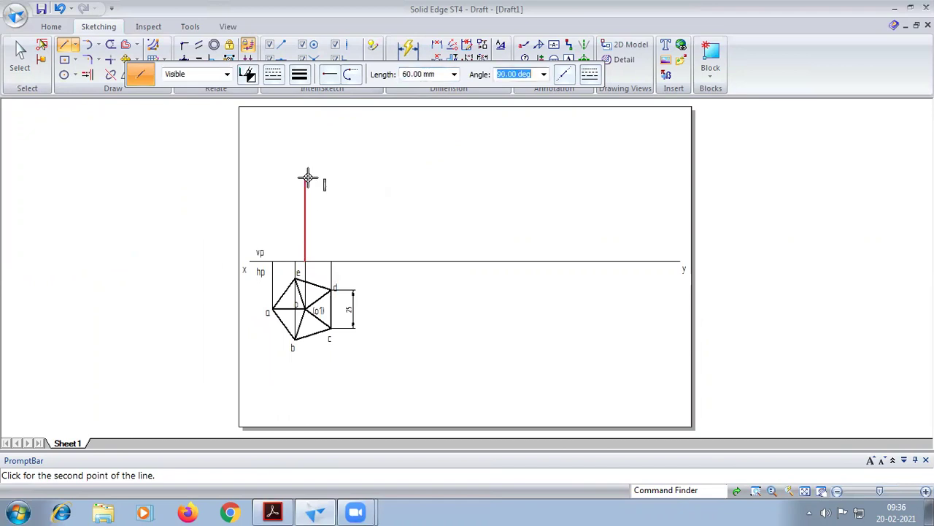
left_click(308, 180)
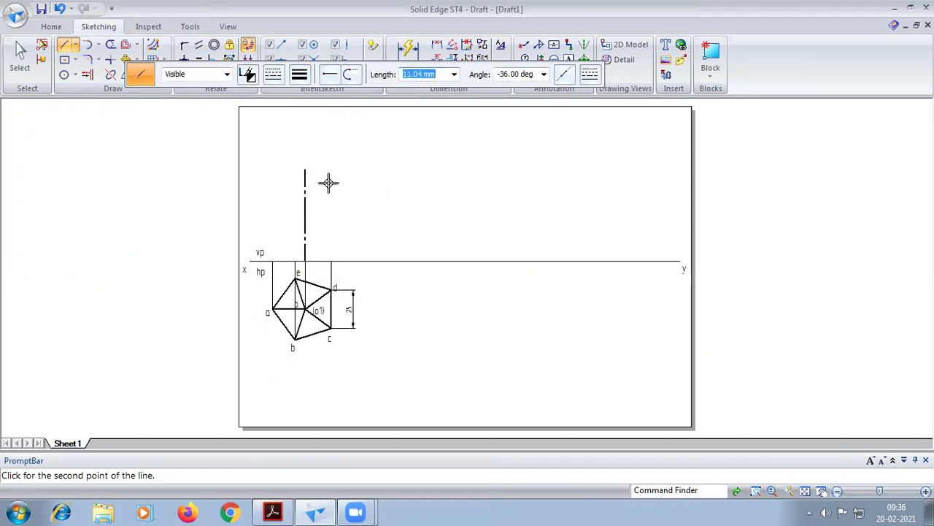
Draw the pyramid's triangular front-view outline in continuous lines, joining the axis top to the a and d projectors and closing the base along xy
left_click(272, 73)
left_click(284, 93)
scroll(318, 223, "up", 1)
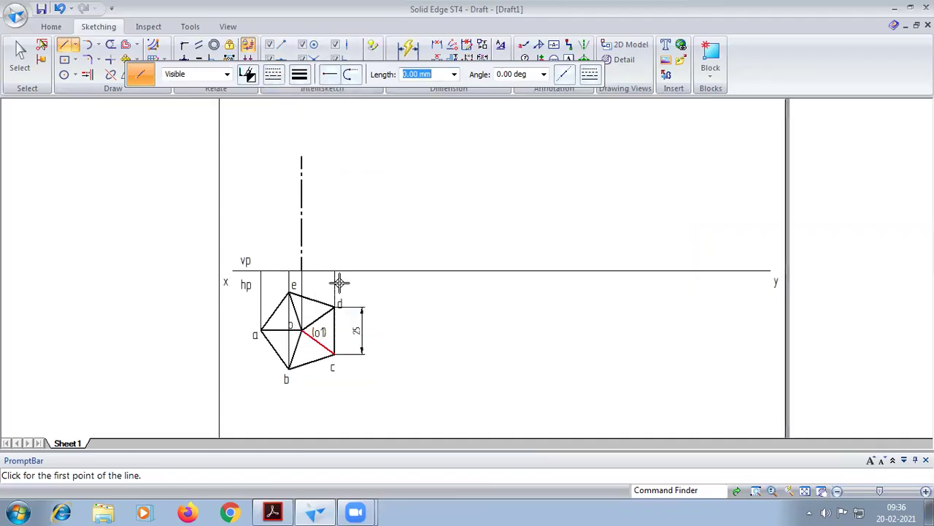
left_click(334, 270)
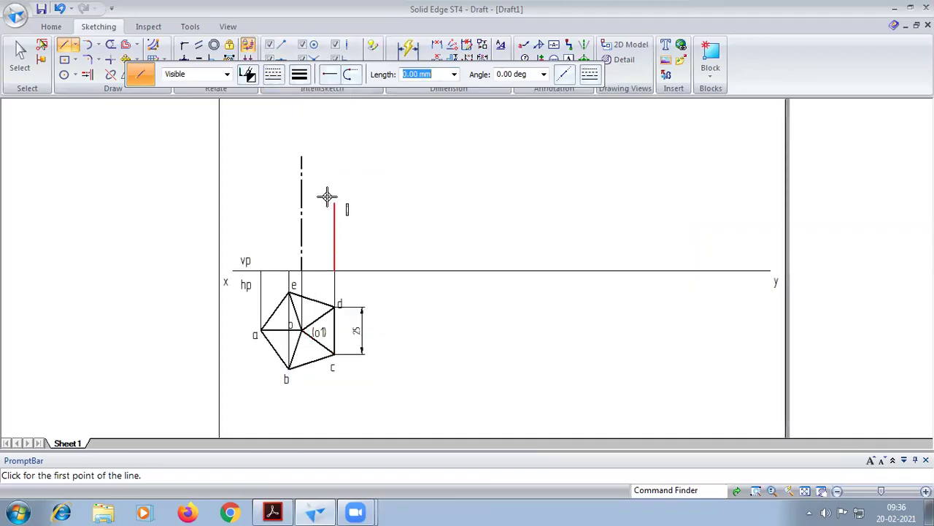
left_click(299, 153)
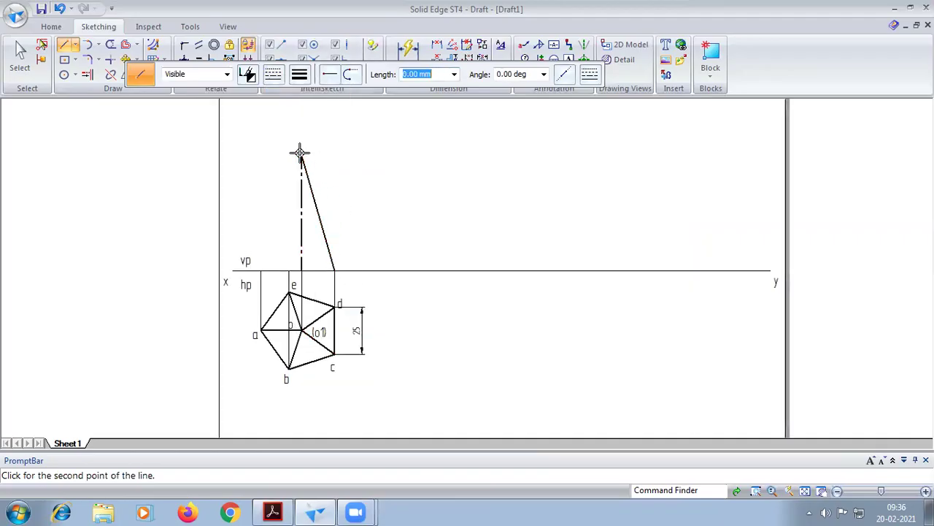
left_click(273, 270)
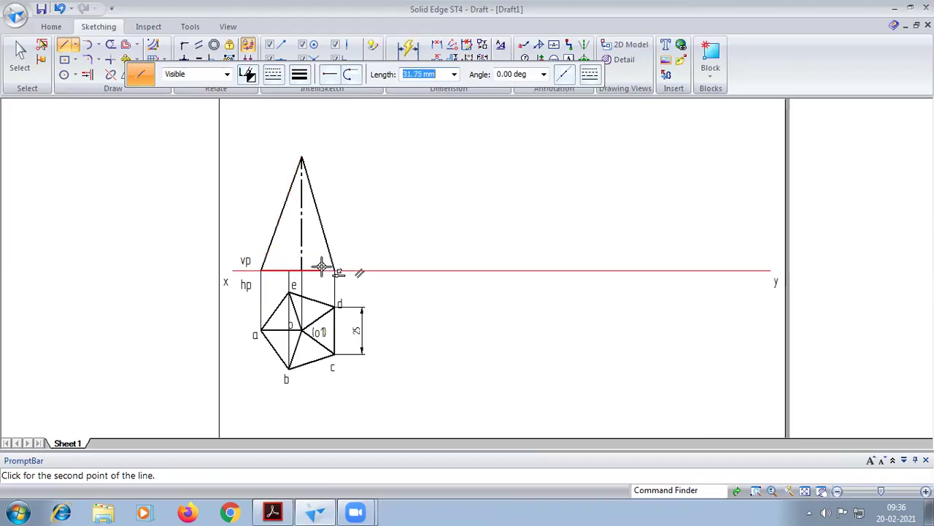
left_click(334, 269)
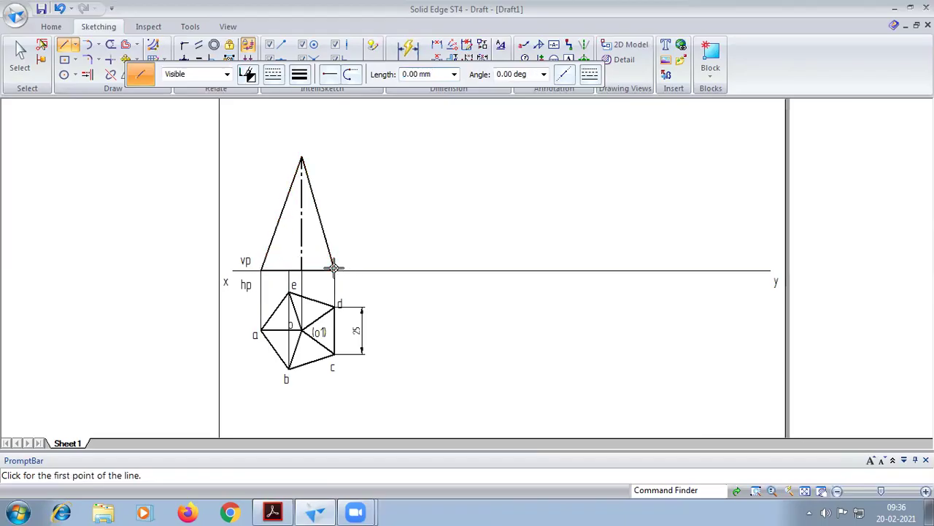
Draw the front view's visible slant edge from the b–e projector on the xy line up to the apex
left_click(290, 270)
left_click(302, 157)
right_click(349, 217)
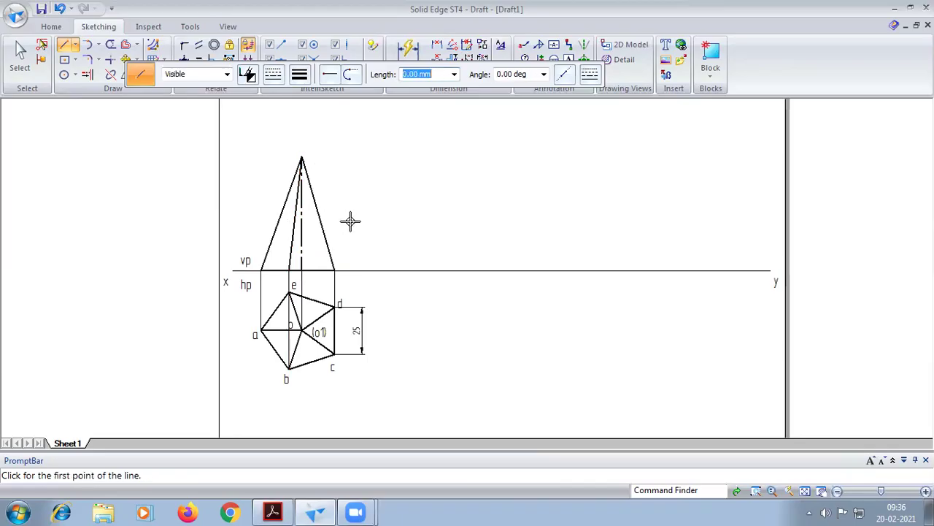
Label the front view's base points a', b', (e'), c', (d') and (o1'), and its apex o'
left_click(569, 59)
left_click(254, 250)
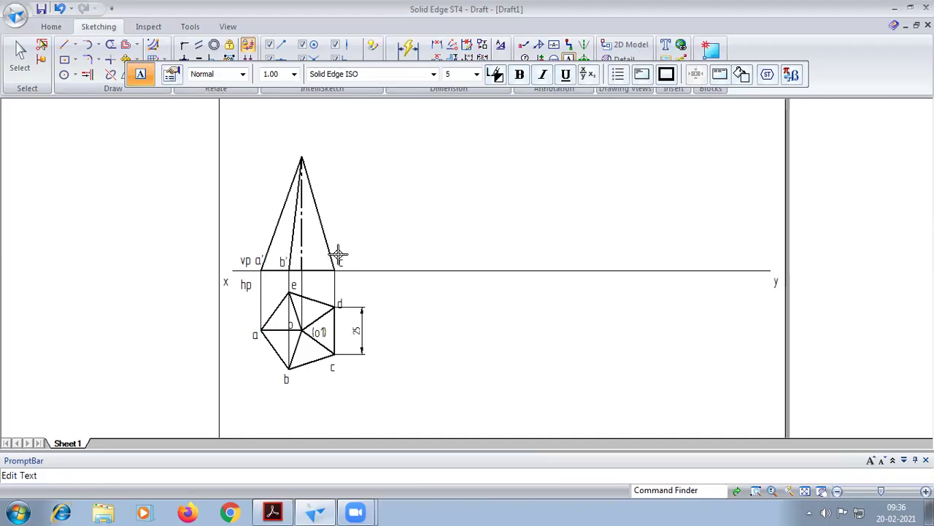
left_click(275, 240)
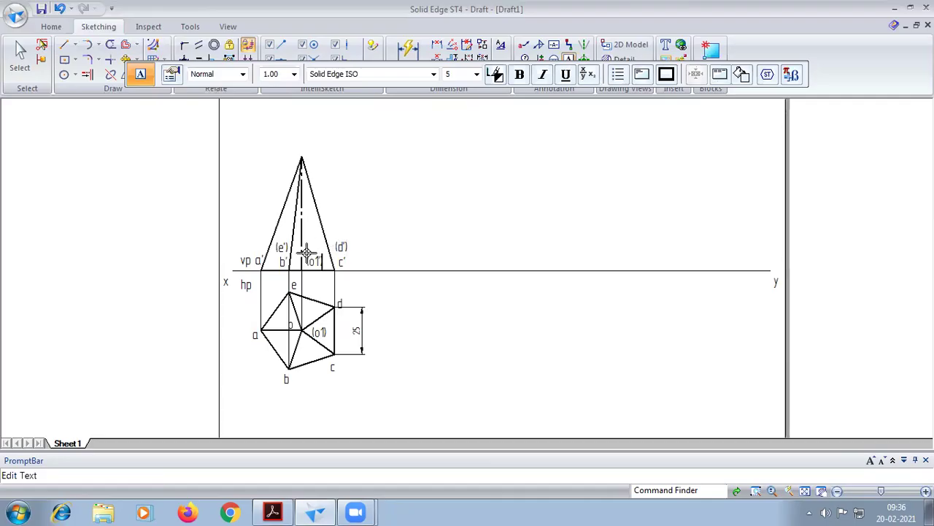
left_click(309, 151)
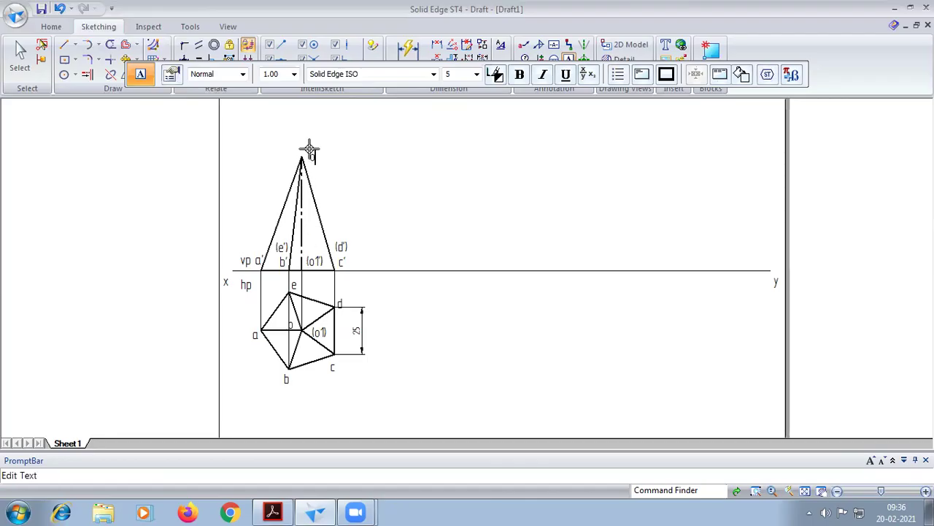
Check the axis angle in Adobe Acrobat Reader, return to Solid Edge and write the note "base edge inclination= 90-40=50" above the views
left_click(285, 511)
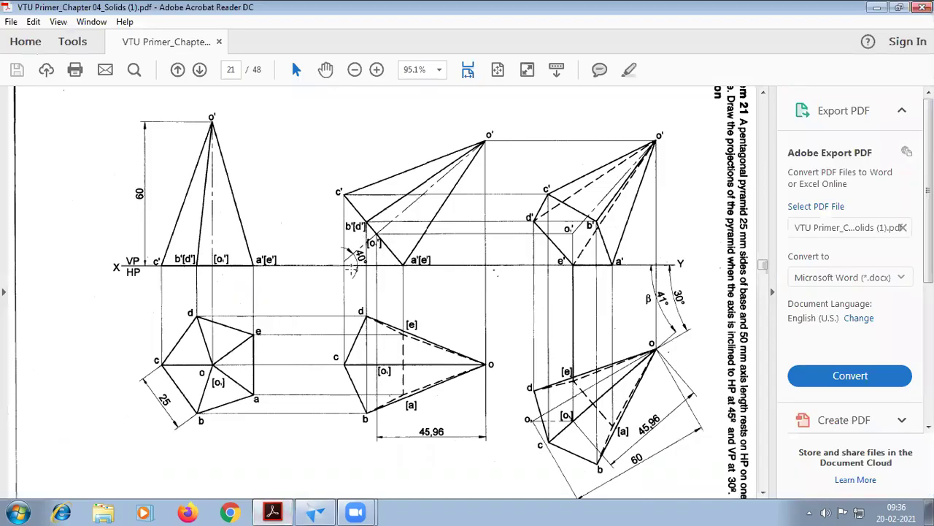
left_click(326, 510)
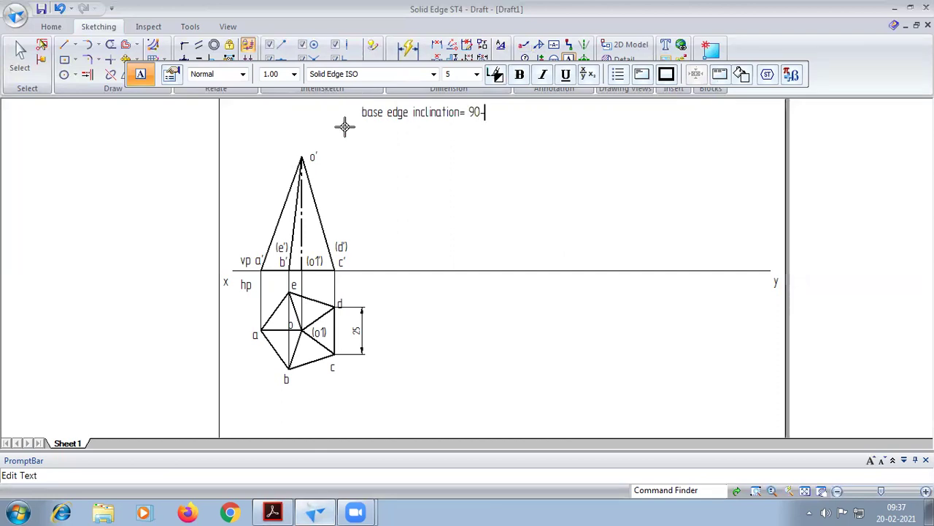
left_click(270, 511)
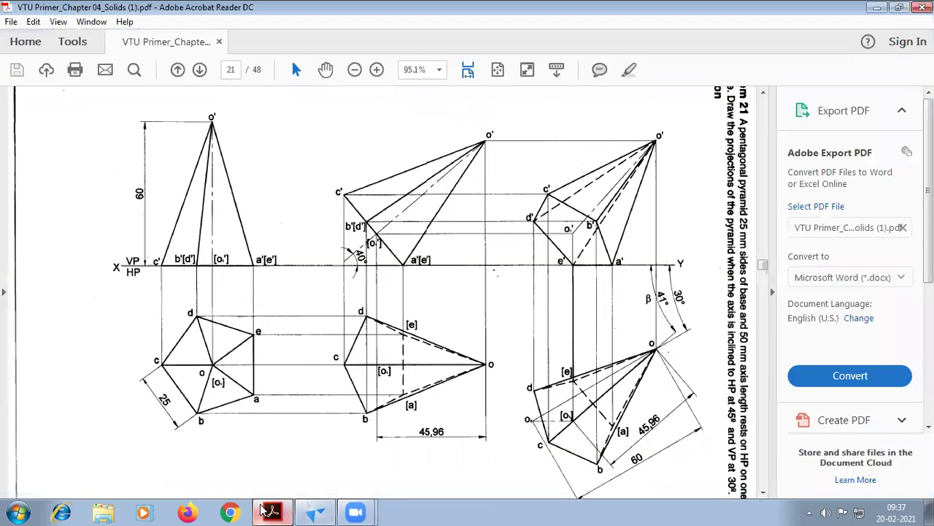
left_click(315, 512)
type("40=50")
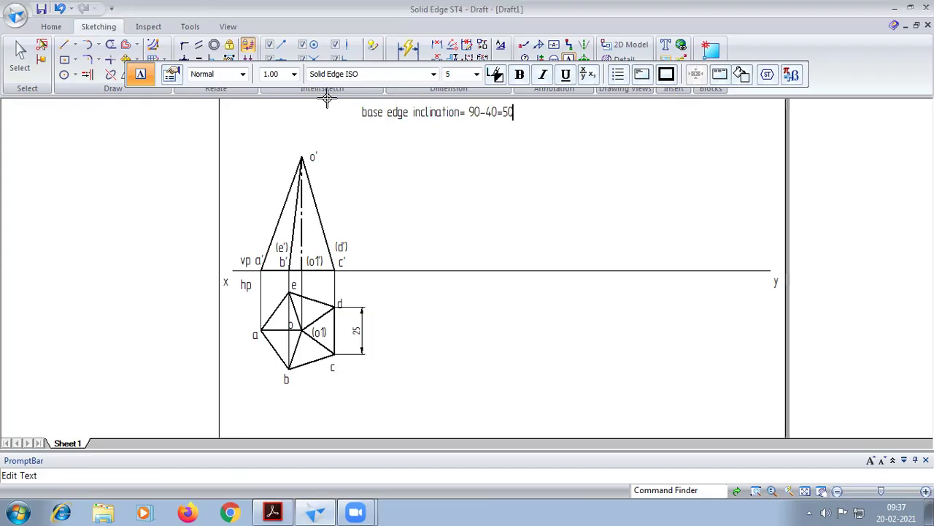
Copy the complete front view with its labels horizontally along the xy line, clear of the original views
left_click(20, 55)
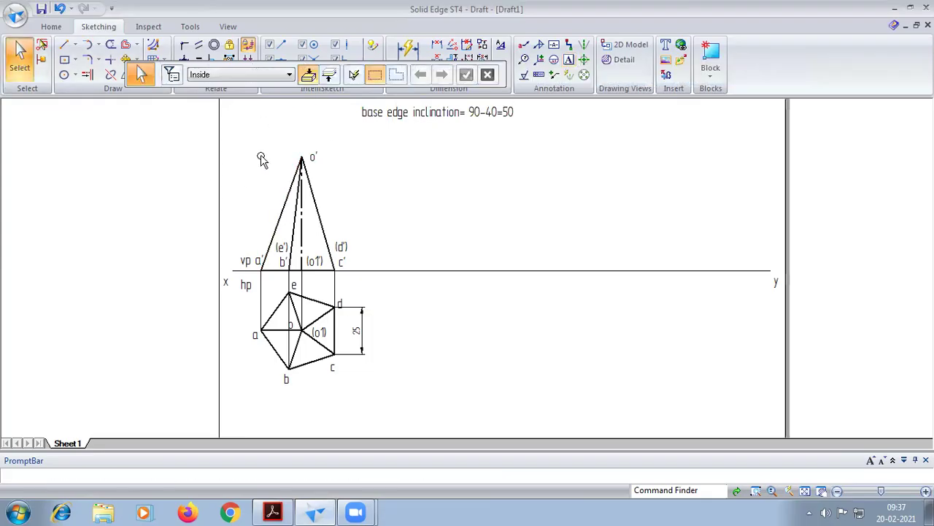
left_click_drag(253, 149, 377, 285)
left_click(126, 59)
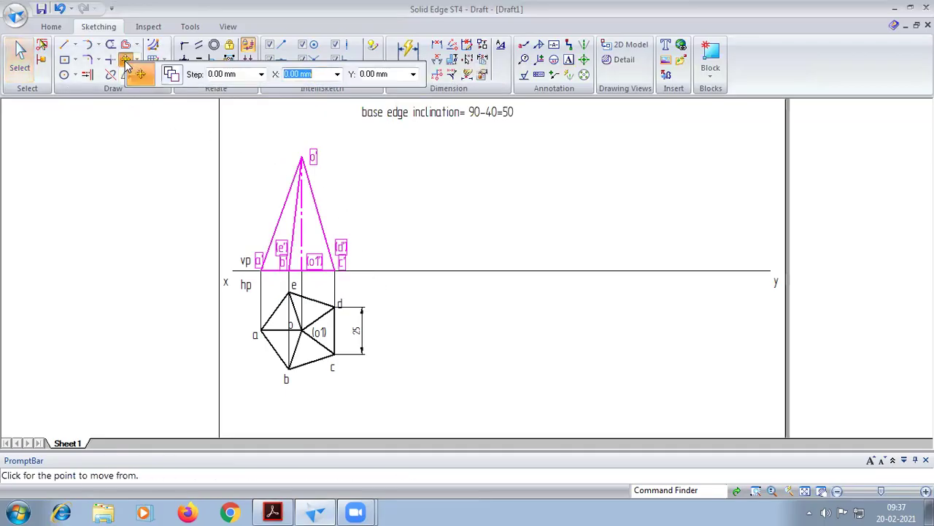
left_click(325, 270)
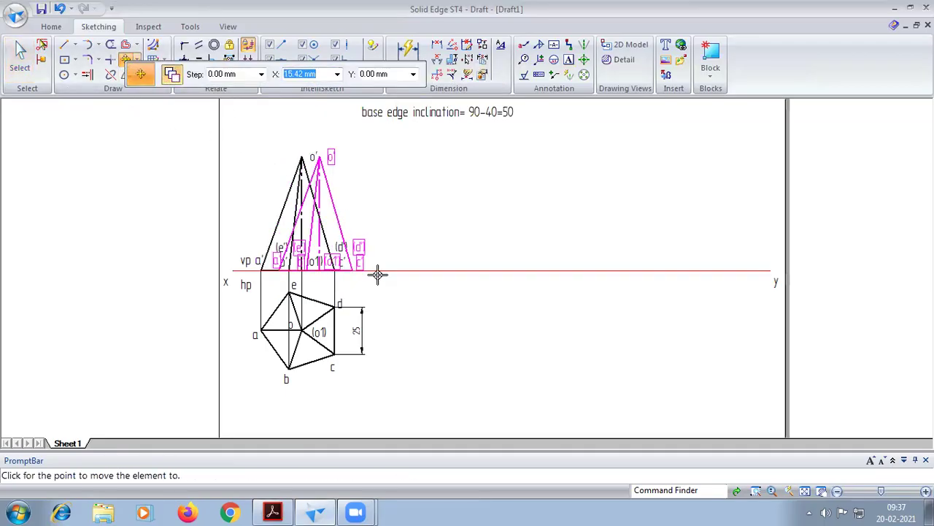
left_click(479, 270)
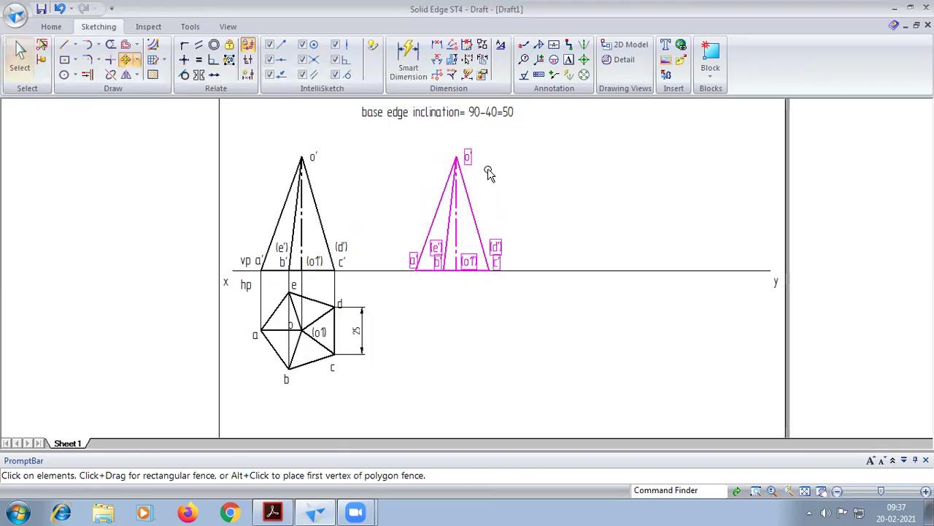
left_click(138, 61)
left_click(154, 91)
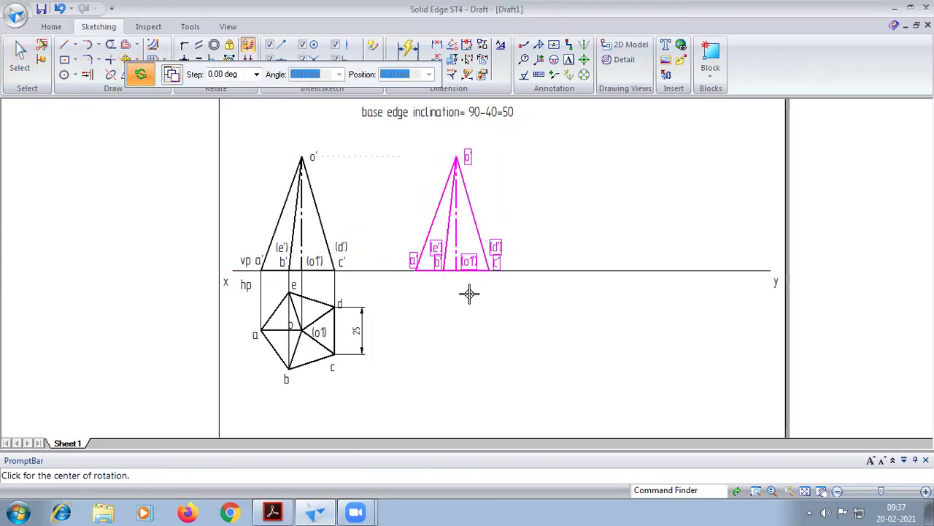
left_click(490, 270)
left_click(416, 270)
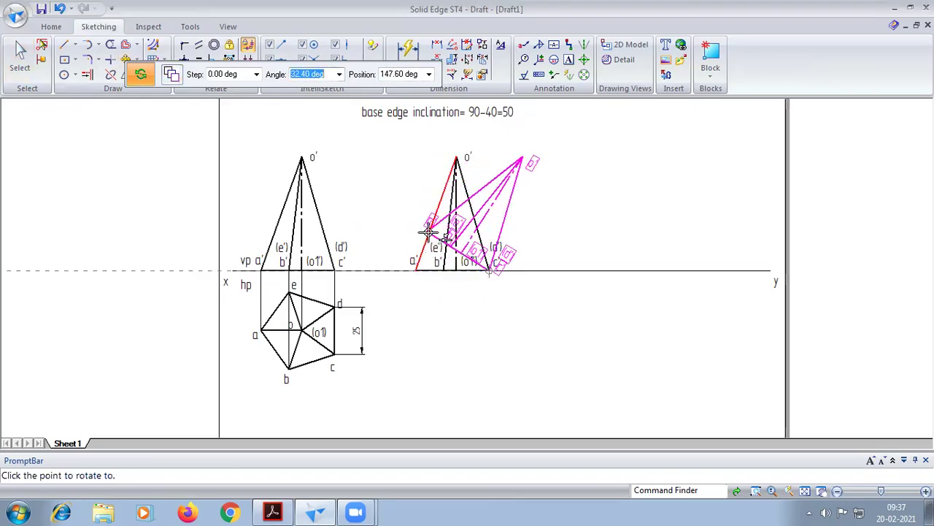
left_click(429, 232)
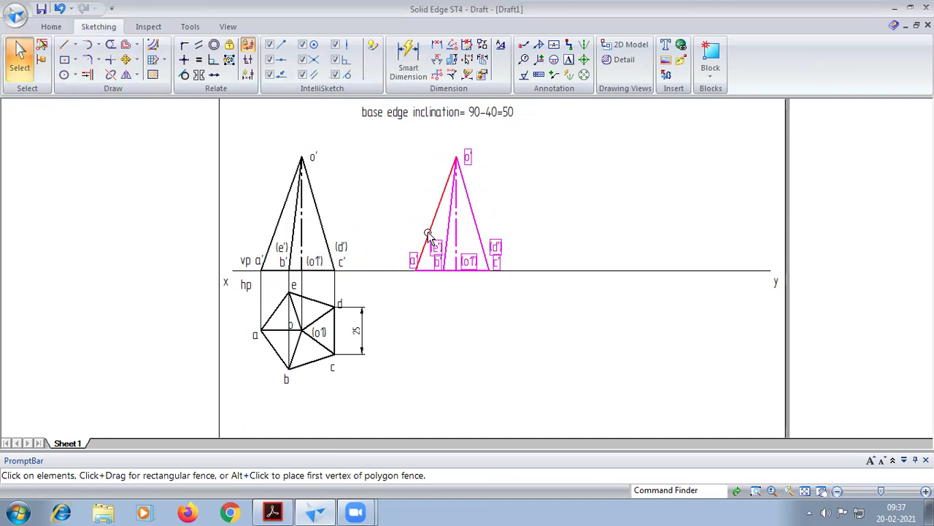
left_click(513, 354)
Rotate the copied front view with its labels 50 degrees clockwise about its base corner c' on the xy line
left_click_drag(397, 140, 555, 344)
left_click(135, 59)
left_click(141, 89)
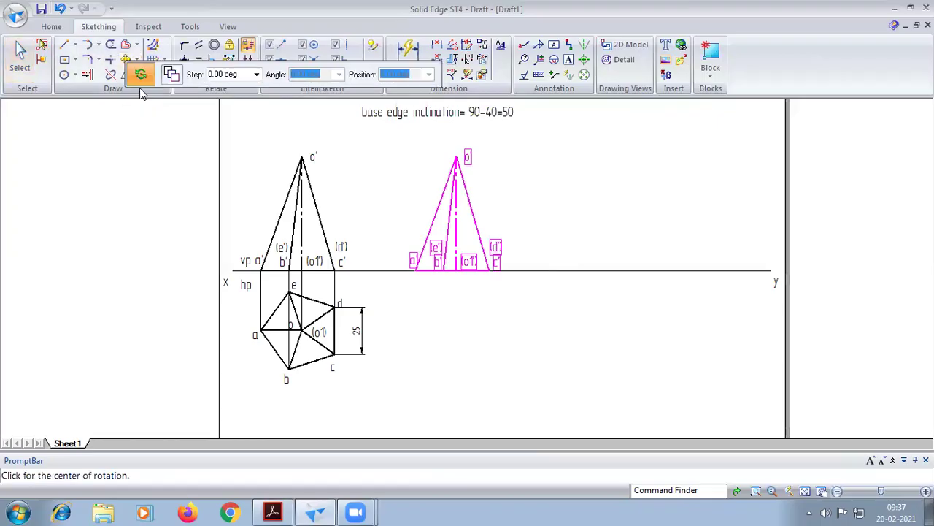
left_click(488, 271)
left_click(412, 270)
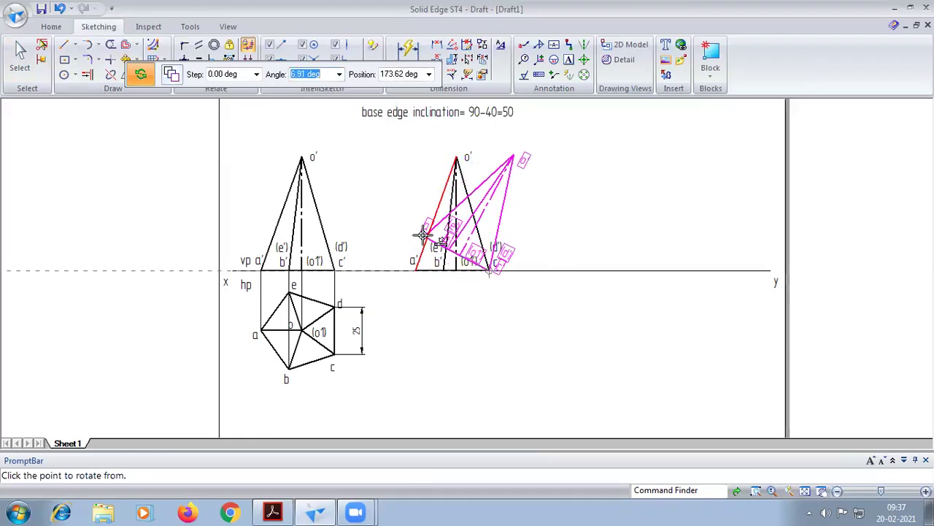
left_click(423, 233)
type("5")
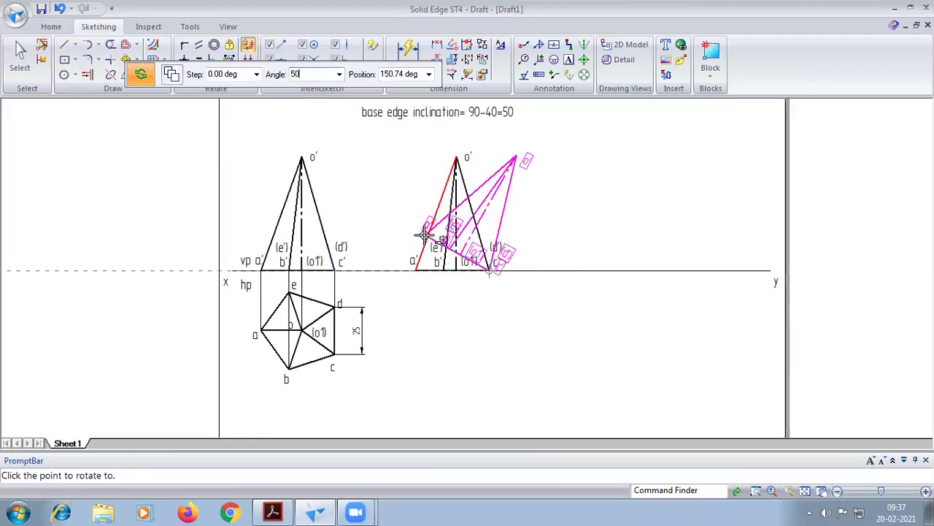
type("0")
key("Return")
left_click(616, 171)
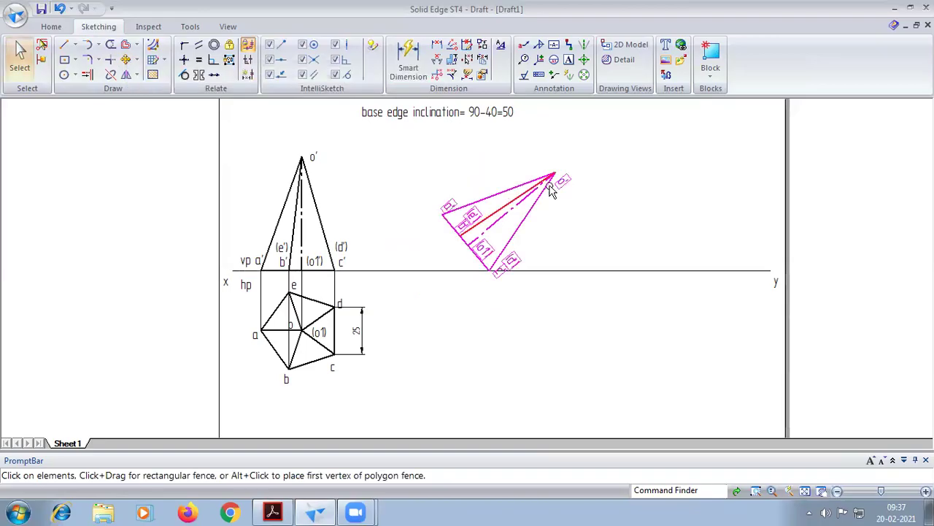
left_click(632, 179)
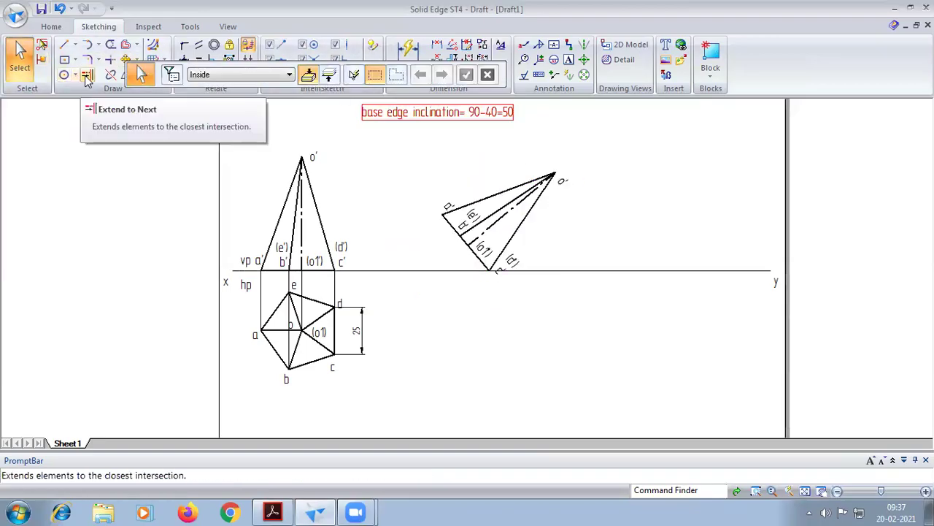
Extend the tilted pyramid's chain-line axis to the xy line and dimension the angle between them
left_click(87, 75)
left_click(498, 222)
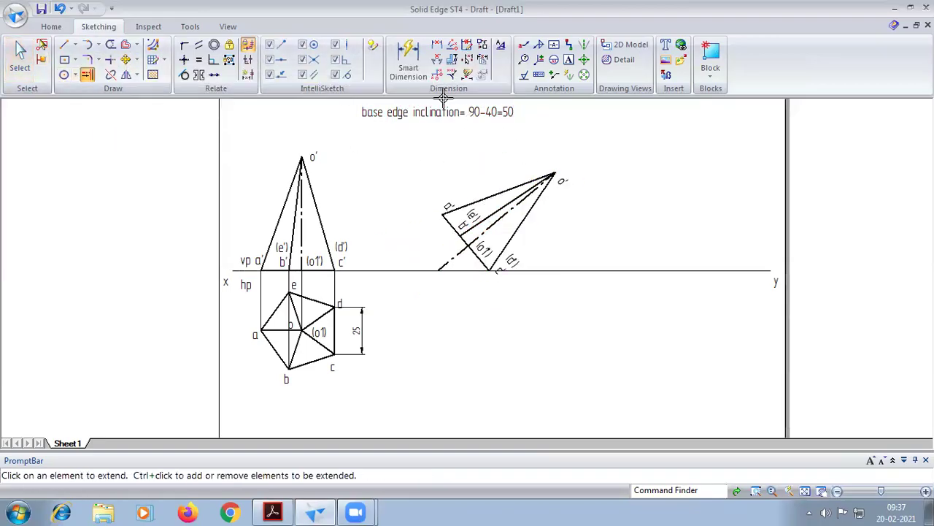
left_click(436, 59)
scroll(455, 250, "up", 3)
left_click(455, 254)
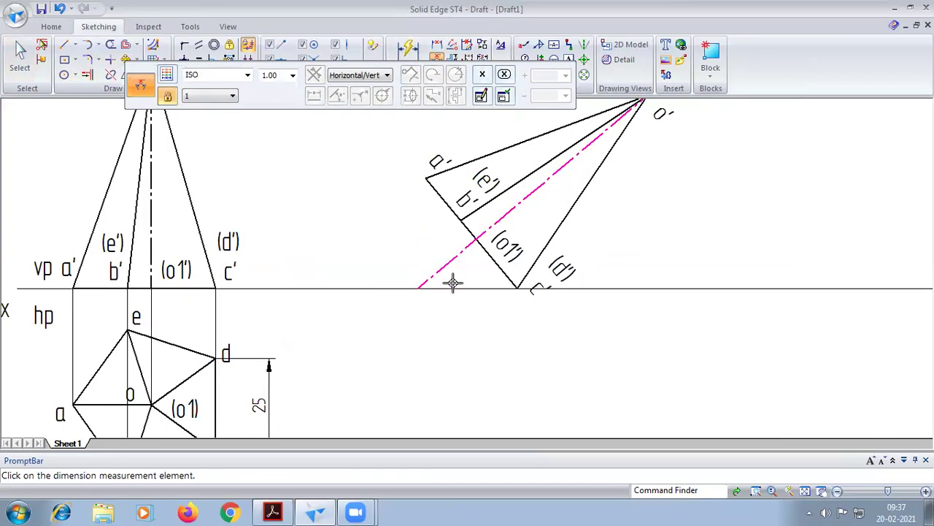
left_click(453, 289)
left_click(457, 273)
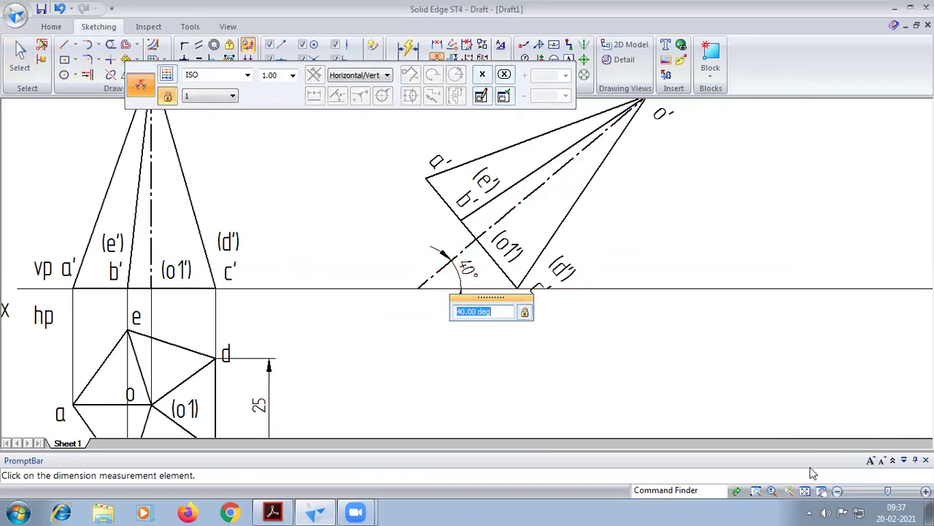
Draw thin vertical projectors from apex o' and base point b' of the tilted front view down well below the xy line
left_click(65, 44)
left_click(300, 74)
left_click(306, 94)
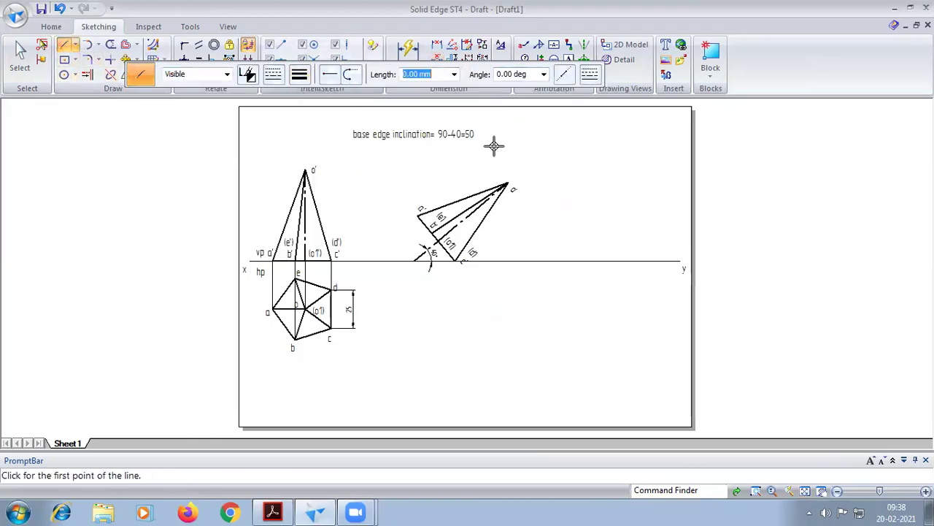
left_click(508, 182)
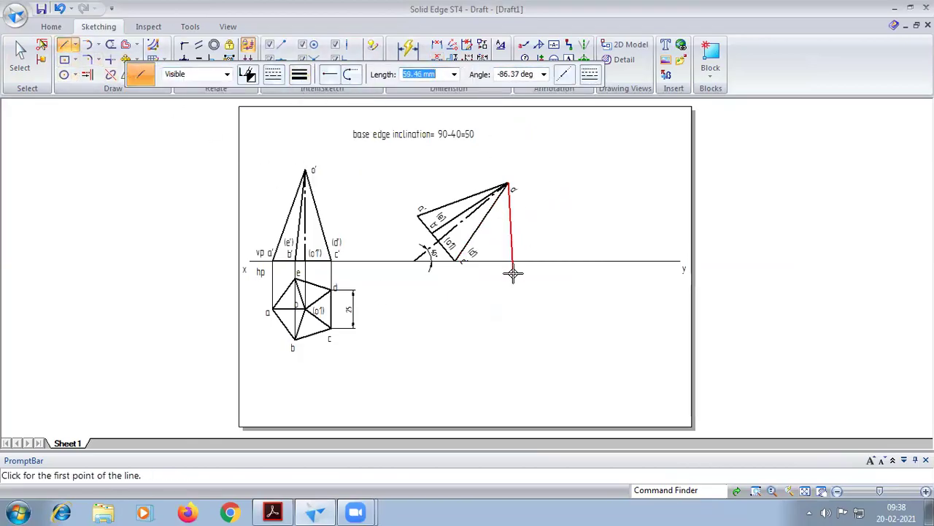
left_click(507, 344)
right_click(506, 344)
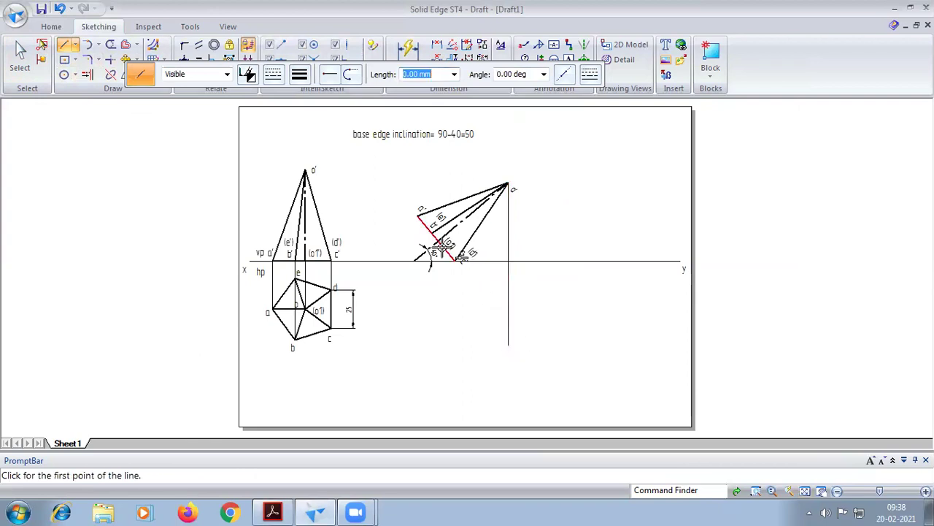
left_click(431, 232)
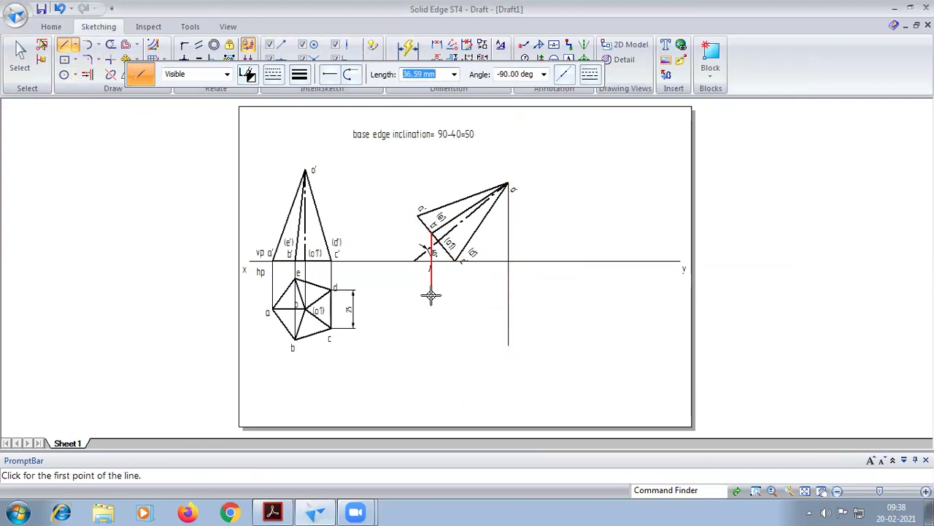
left_click(432, 345)
right_click(428, 243)
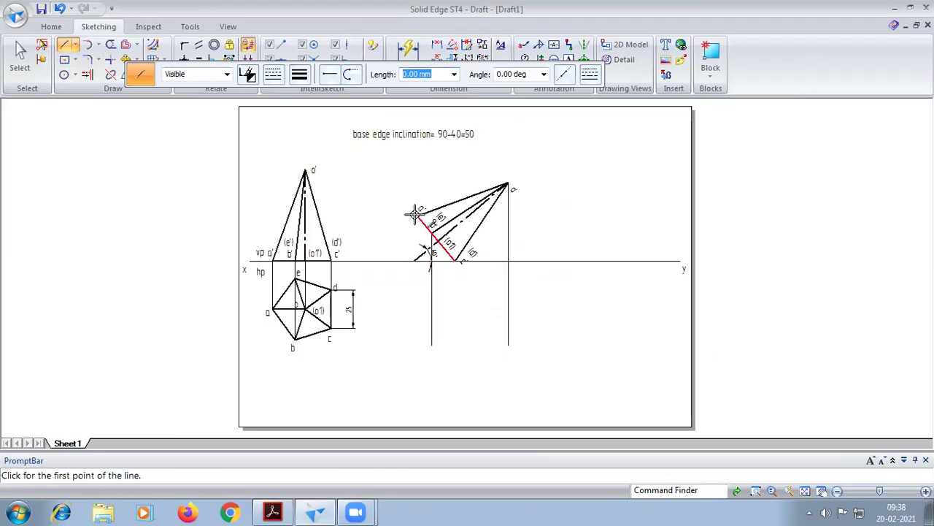
Draw thin vertical projectors from base corners a' and c' of the tilted front view down below the xy line
left_click(417, 215)
left_click(417, 350)
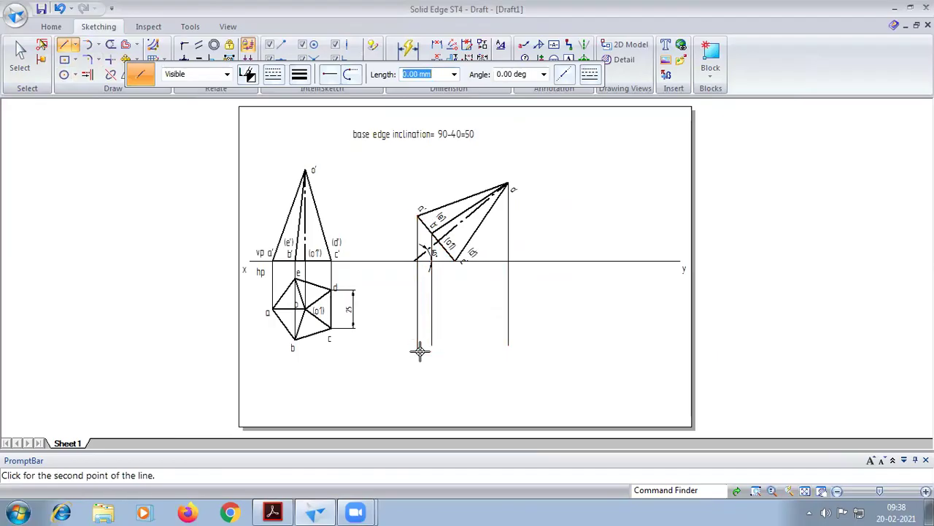
left_click(455, 259)
left_click(455, 355)
right_click(444, 264)
Draw a thin vertical projector from (o1'), where the axis meets the tilted base, down past the other projectors
scroll(444, 264, "up", 3)
scroll(443, 265, "up", 5)
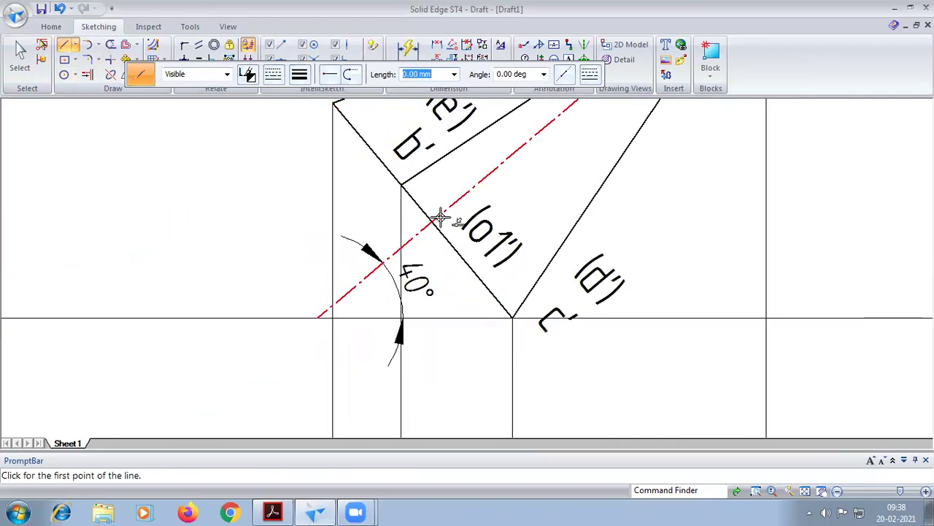
scroll(435, 222, "up", 1)
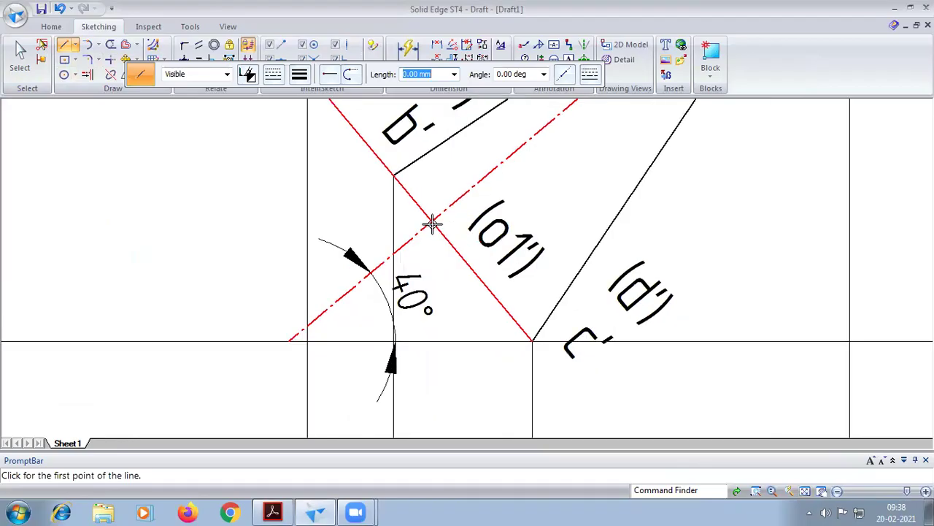
left_click(433, 220)
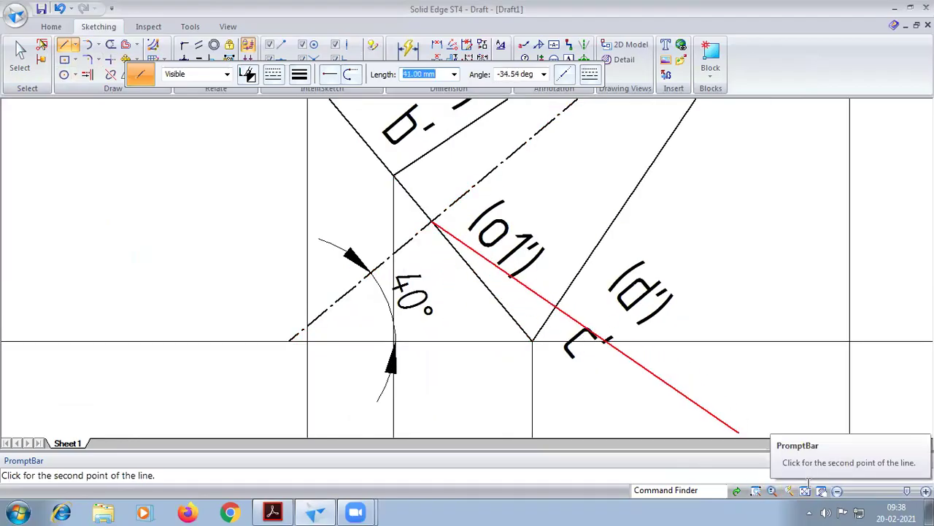
left_click(804, 492)
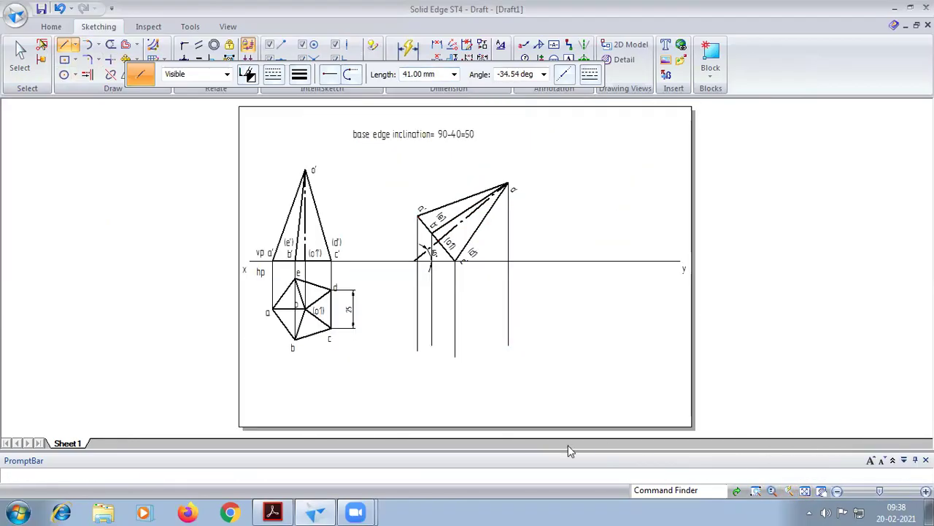
left_click(437, 370)
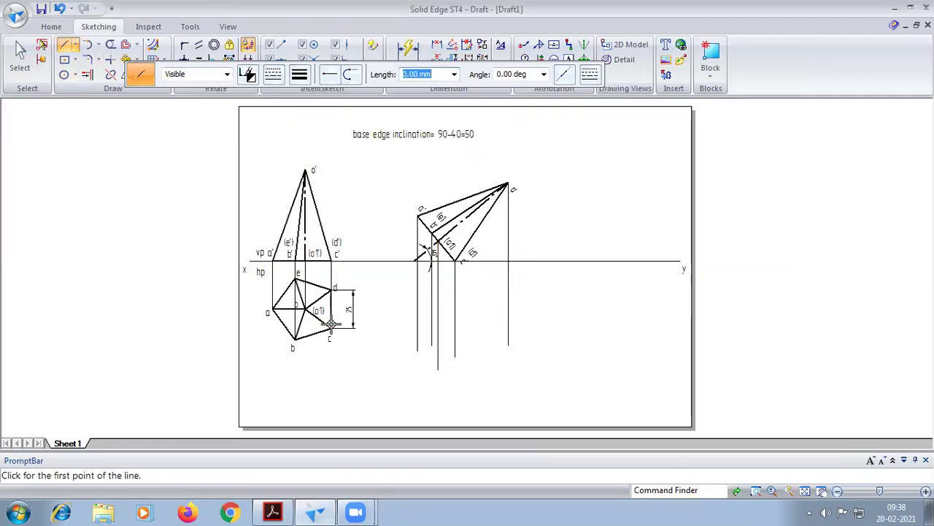
Draw thin horizontal projectors from base corners d and e of the first top view across the vertical projectors
left_click(335, 289)
left_click(521, 289)
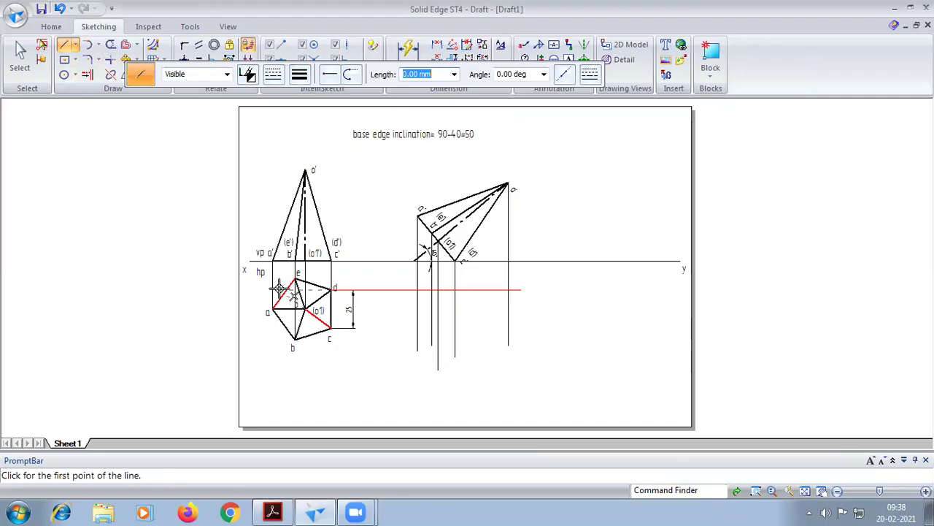
left_click(297, 279)
left_click(521, 278)
Draw thin horizontal projectors from apex o and base corner b of the first top view across the vertical projectors
left_click(334, 289)
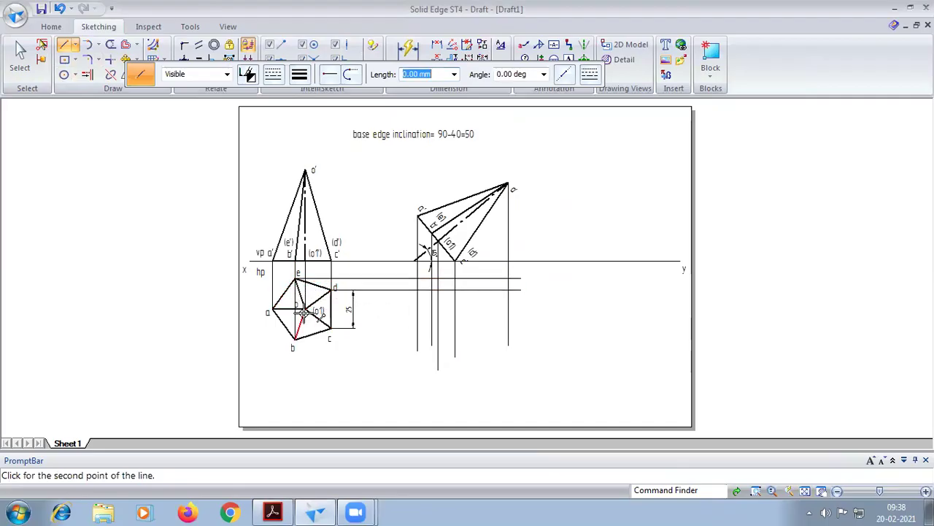
left_click(521, 308)
left_click(295, 339)
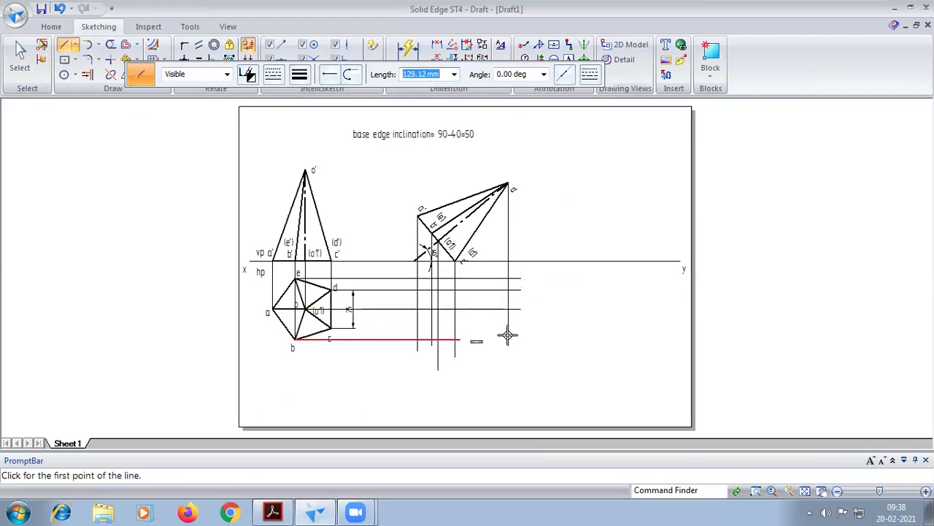
left_click(521, 339)
Try to draw a horizontal projector from base corner c of the first top view, and delete that line
left_click(329, 329)
left_click(515, 328)
scroll(528, 334, "up", 2)
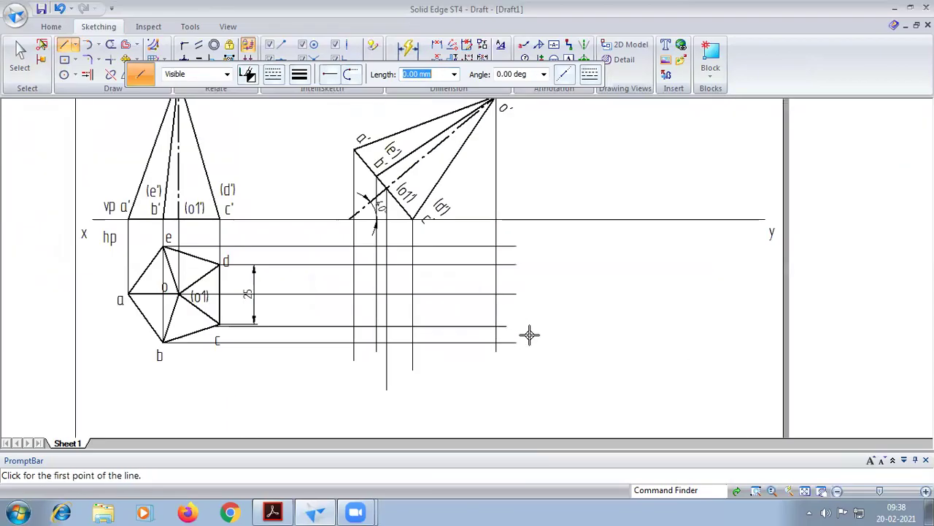
scroll(240, 324, "up", 4)
key("Escape")
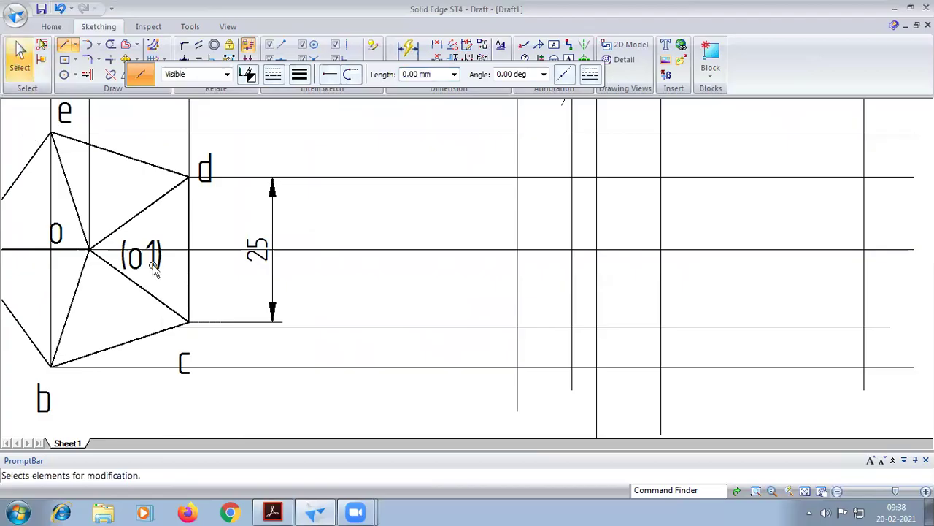
left_click(230, 327)
key("Delete")
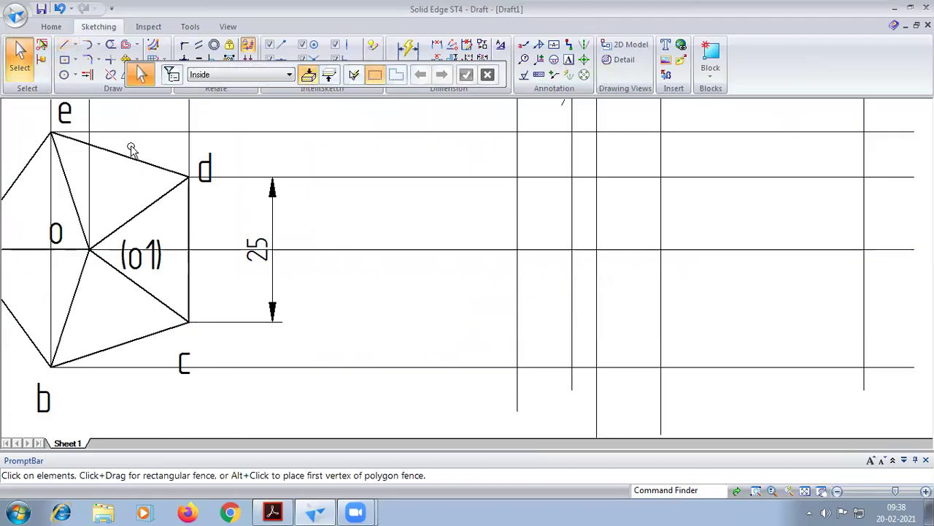
Draw a 0.13 mm wide horizontal projector exactly from base corner c of the first top view past the o' projector
left_click(64, 44)
left_click(299, 73)
left_click(307, 93)
left_click(188, 322)
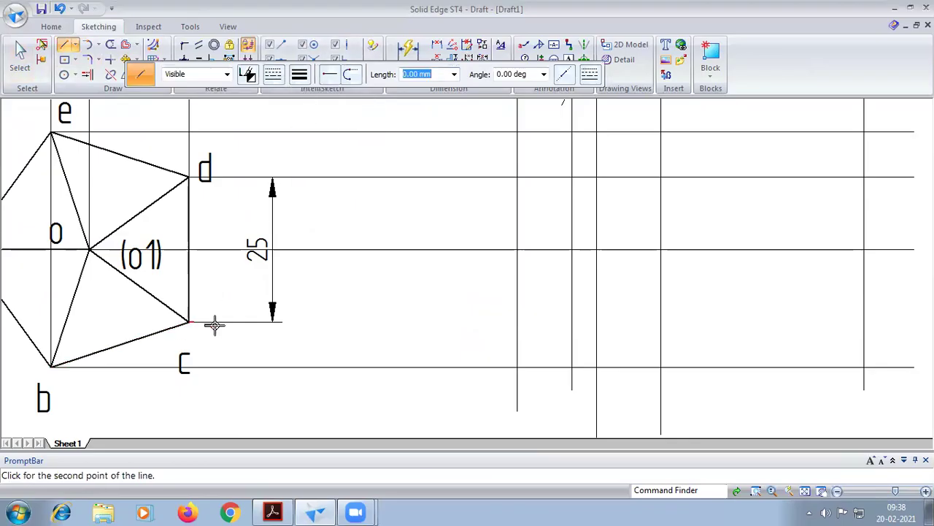
left_click(805, 490)
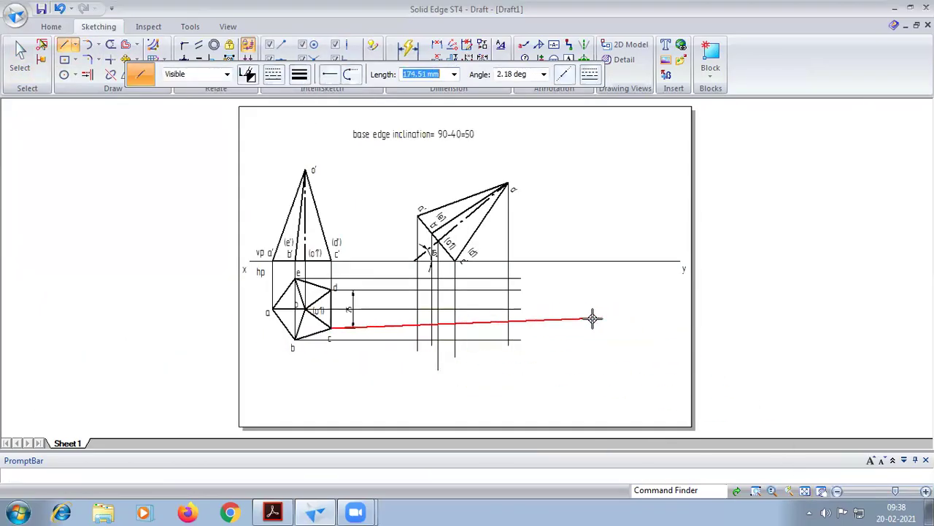
left_click(528, 328)
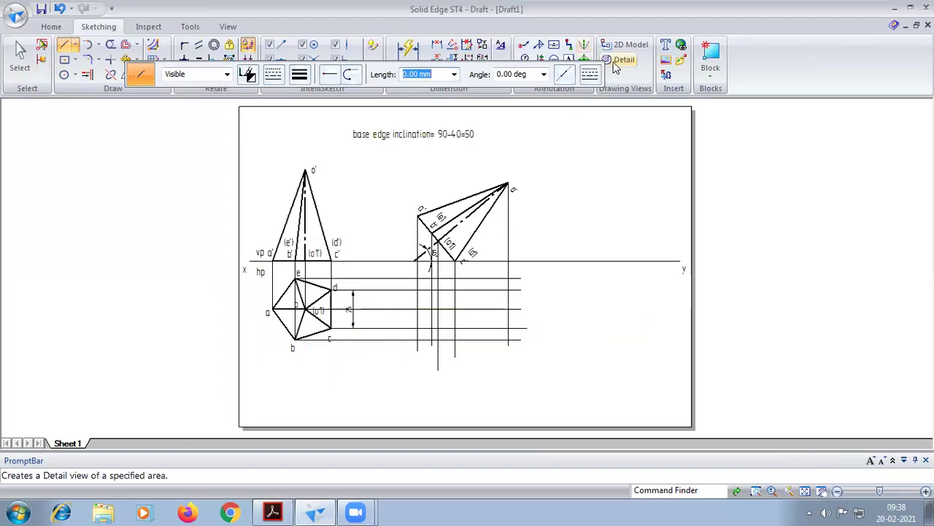
Label the projector intersections of the second top view a, b, c, d, e, o1 and o
left_click(569, 59)
scroll(420, 279, "up", 1)
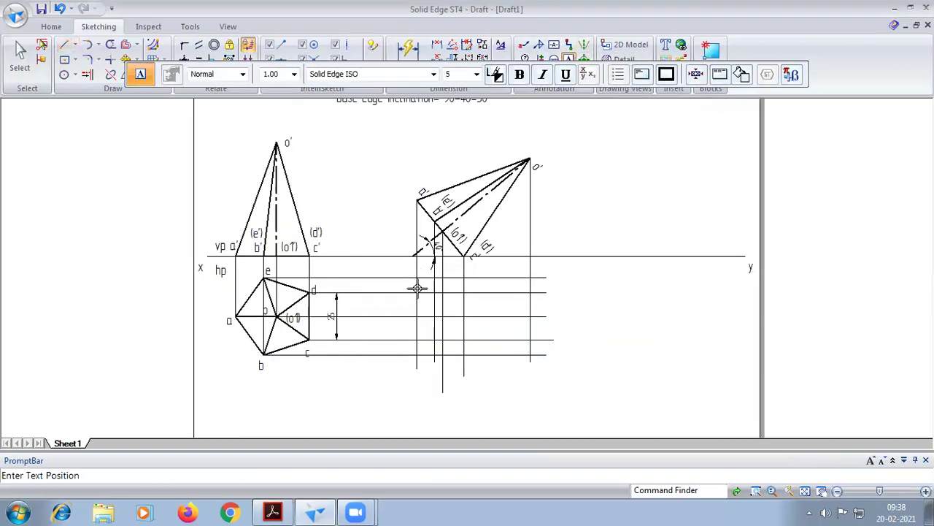
left_click(406, 305)
type("q")
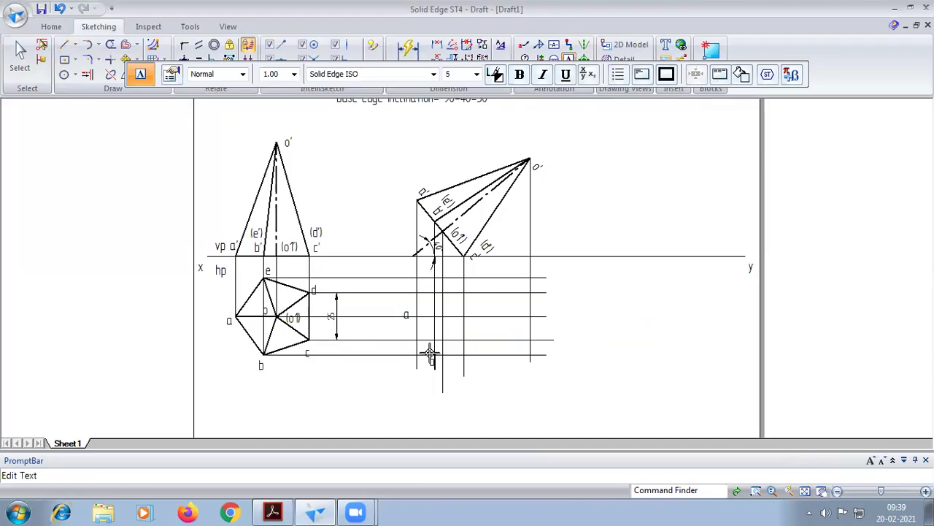
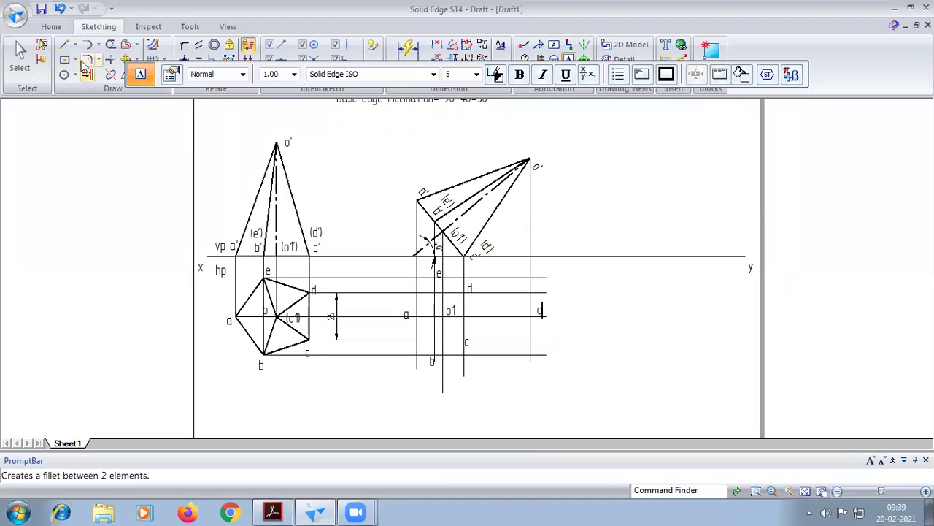
Draw the second top view's edges from a to b and from b to apex o with 0.50 mm continuous lines
left_click(64, 45)
left_click(299, 74)
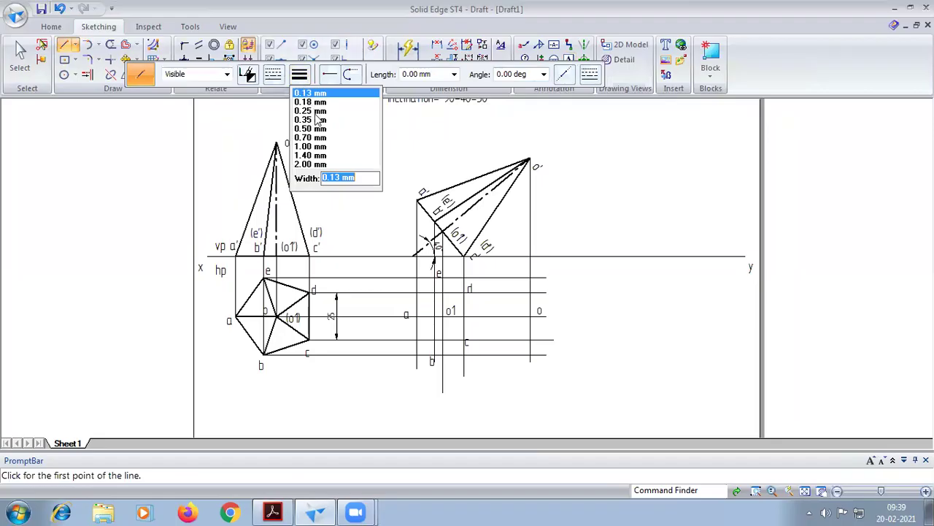
left_click(322, 127)
scroll(416, 315, "up", 3)
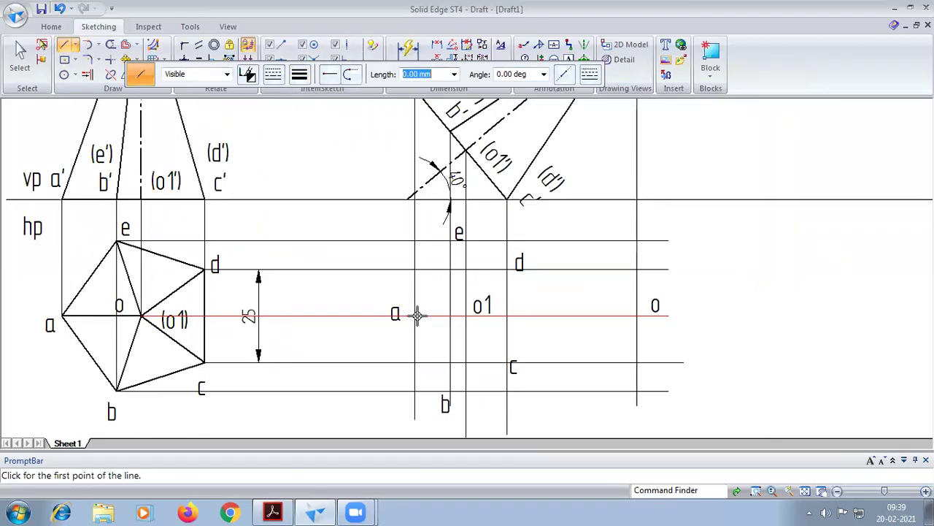
left_click(415, 315)
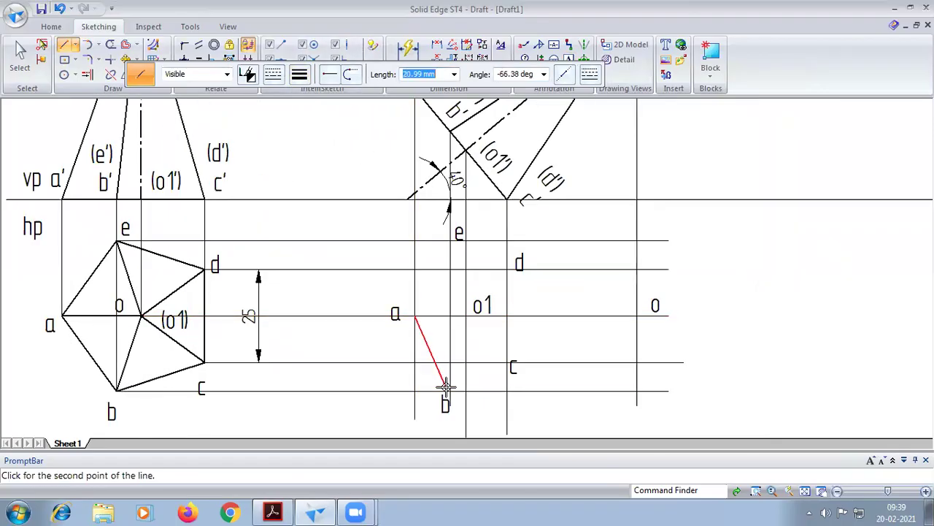
left_click(450, 389)
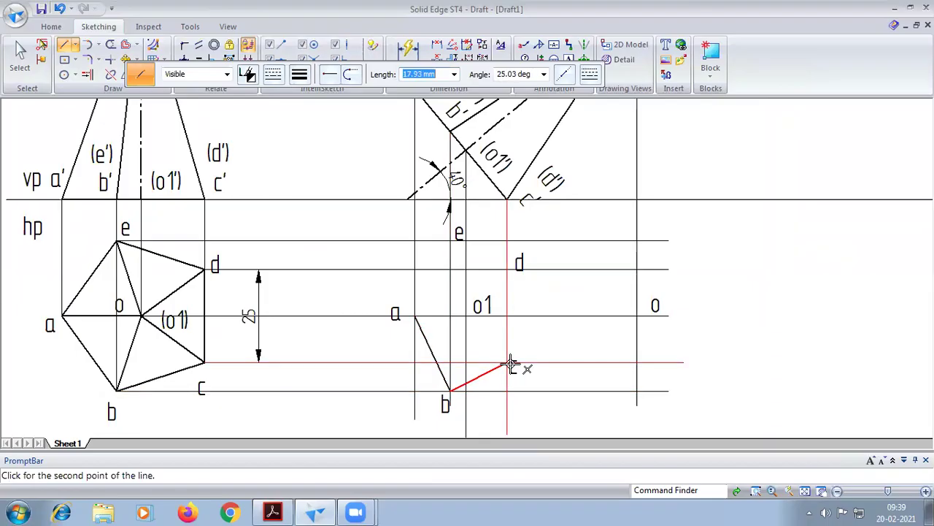
left_click(275, 511)
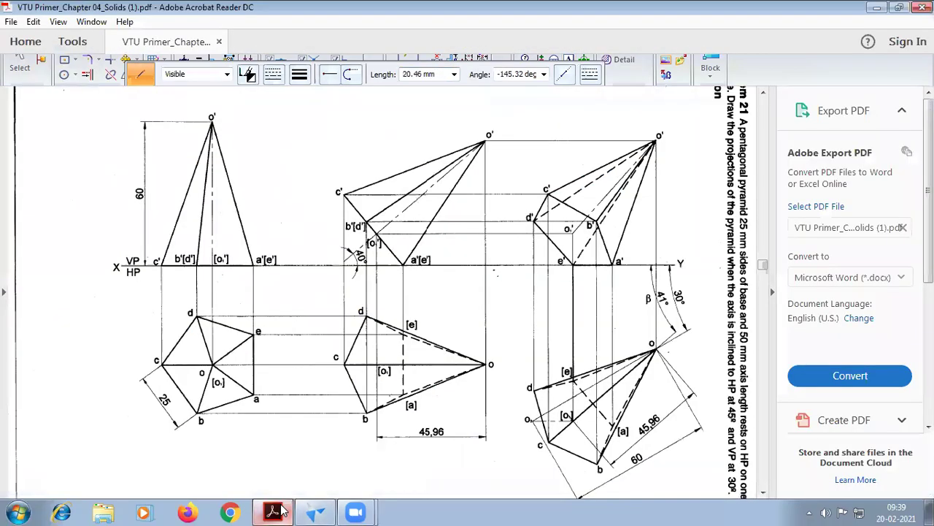
left_click(275, 511)
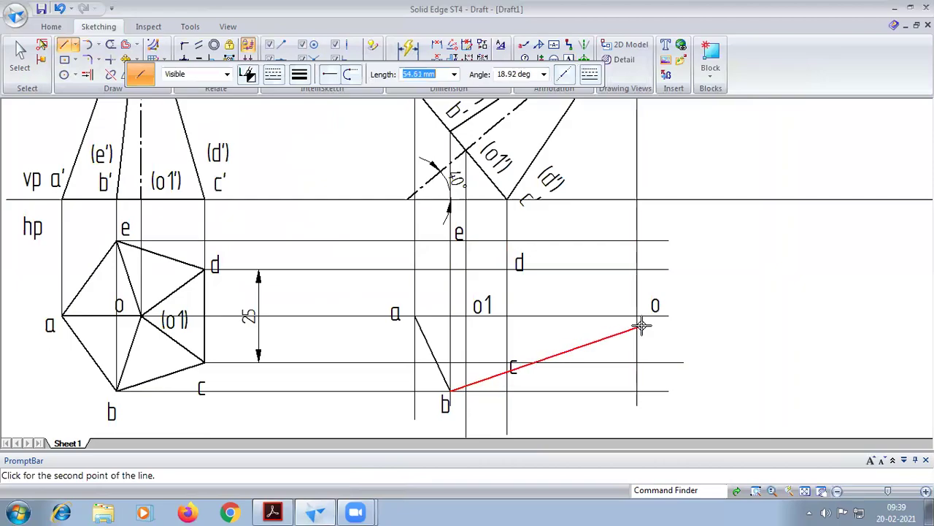
left_click(637, 316)
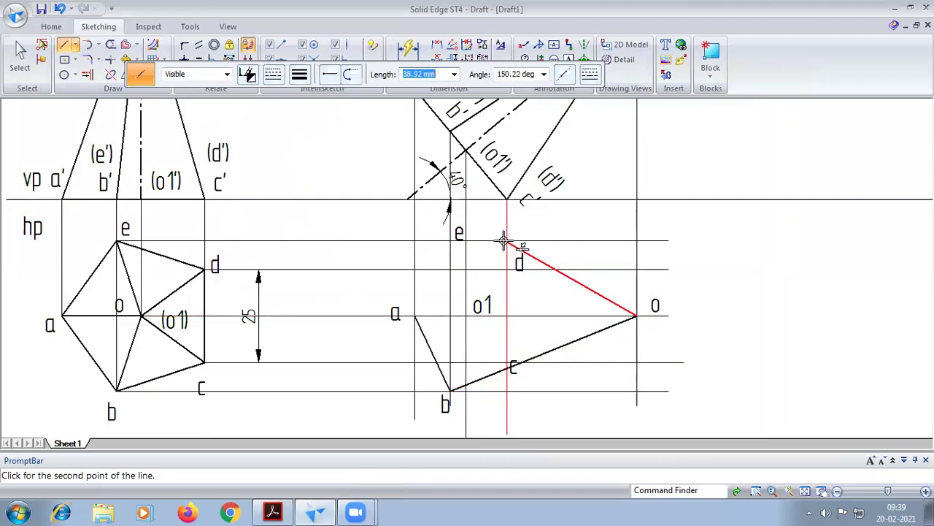
Try to draw edges o–e and e–a with e placed on the o1 projector, and delete both lines
left_click(465, 240)
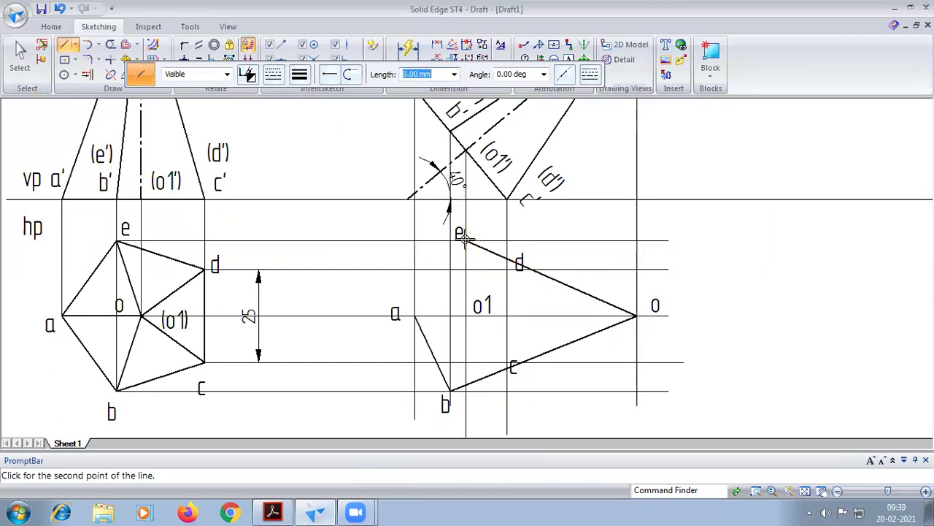
left_click(416, 316)
right_click(415, 315)
scroll(459, 321, "up", 1)
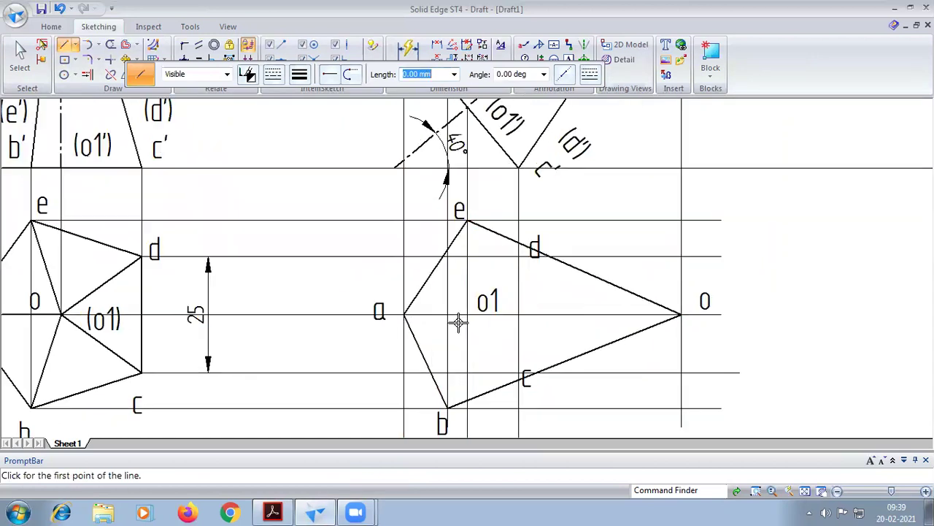
scroll(459, 322, "down", 2)
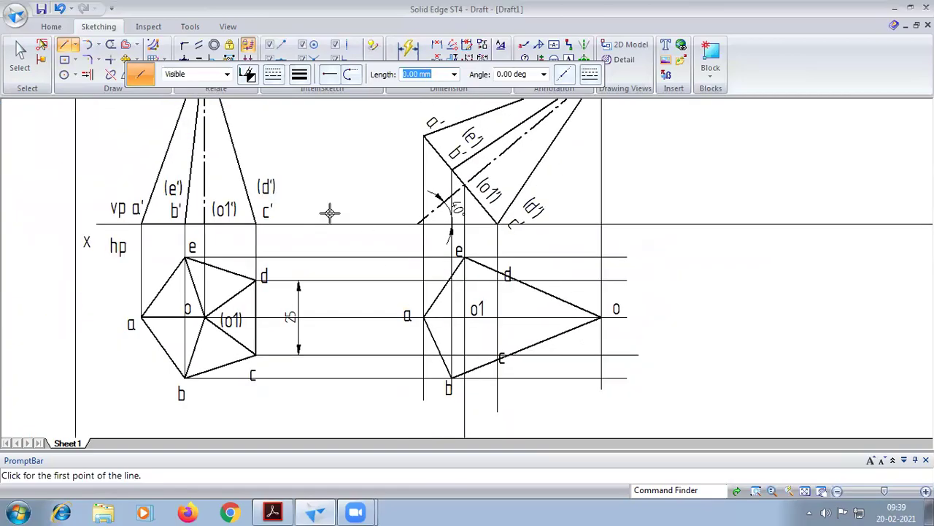
key("Escape")
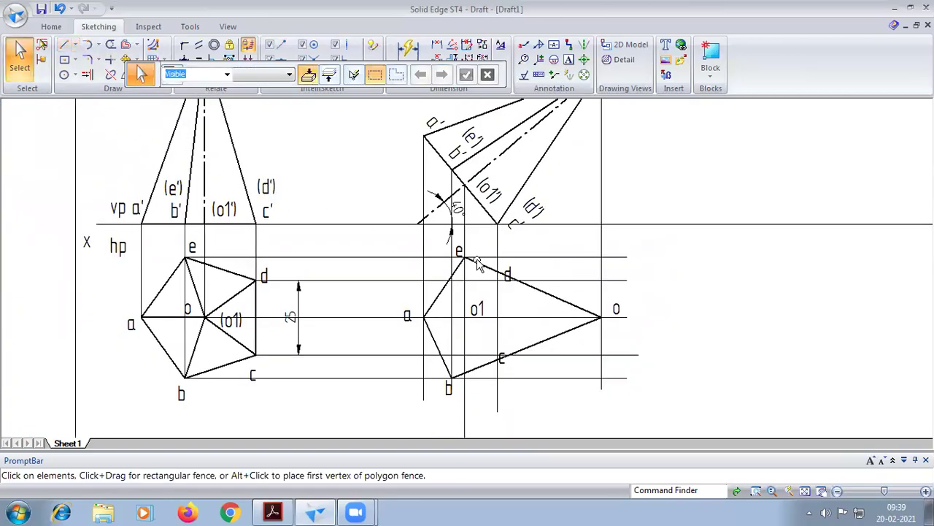
left_click(476, 264)
key("Delete")
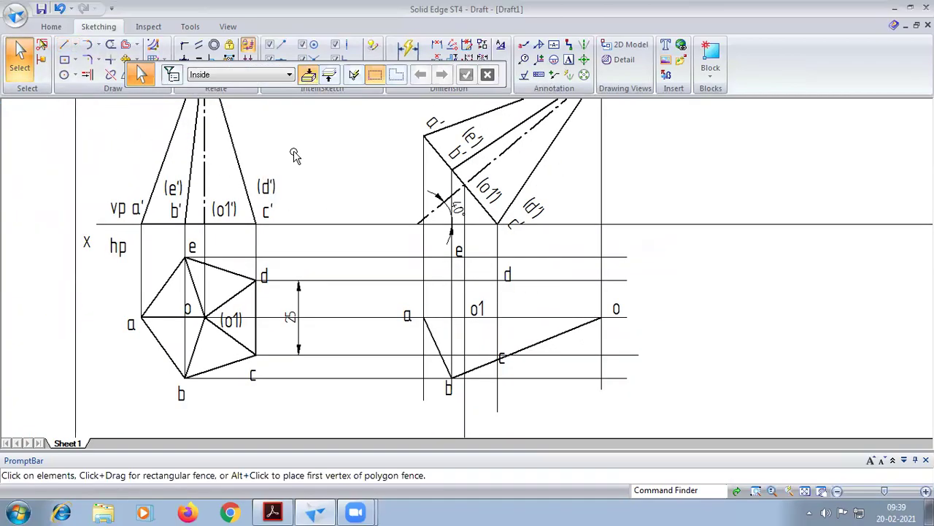
Draw the second top view's edges from apex o to e on the b' projector and from e to a
left_click(64, 45)
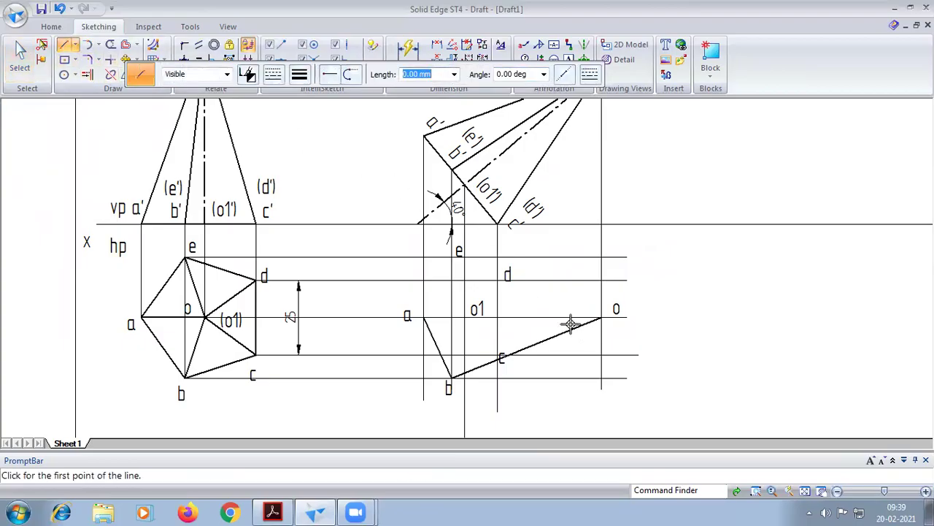
left_click(600, 316)
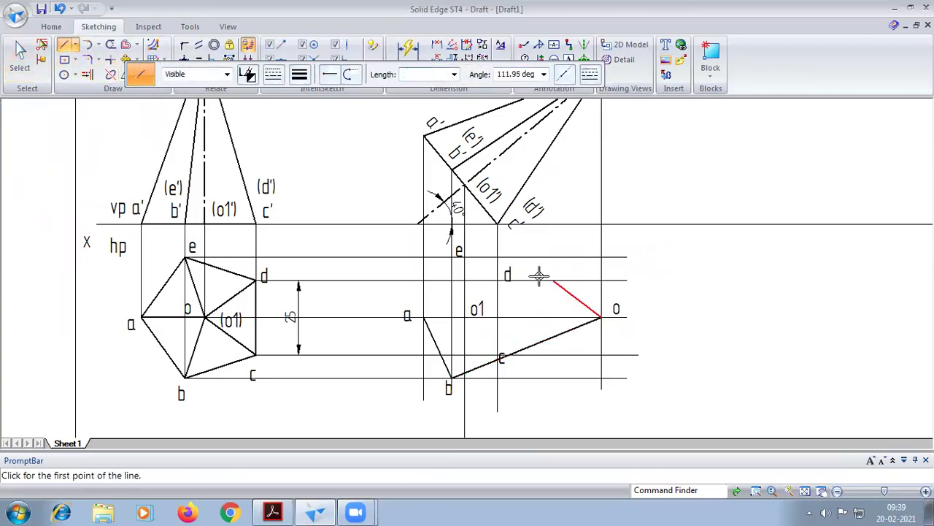
left_click(453, 257)
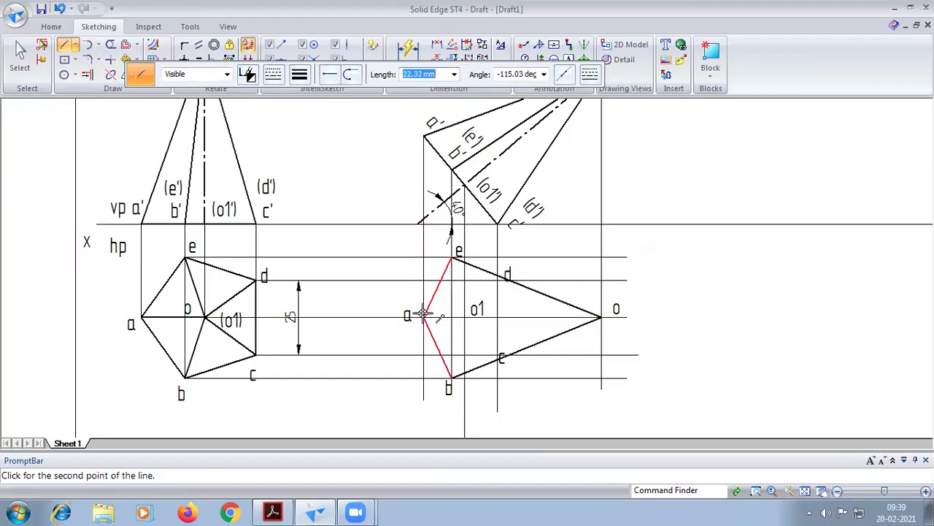
left_click(423, 314)
right_click(523, 344)
scroll(523, 344, "down", 2)
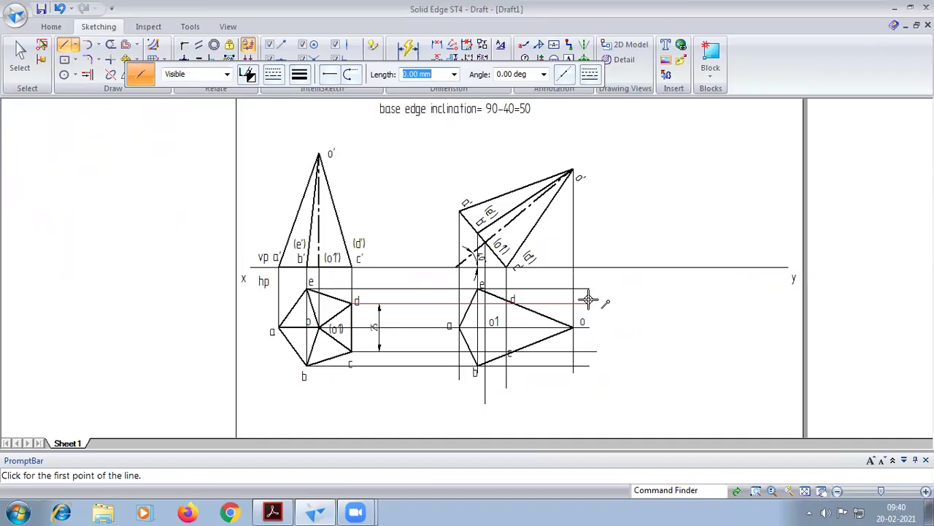
Check the reference solution in the Acrobat PDF, return to Solid Edge, and draw the hidden base edge e–d with a dashed line
scroll(589, 299, "up", 1)
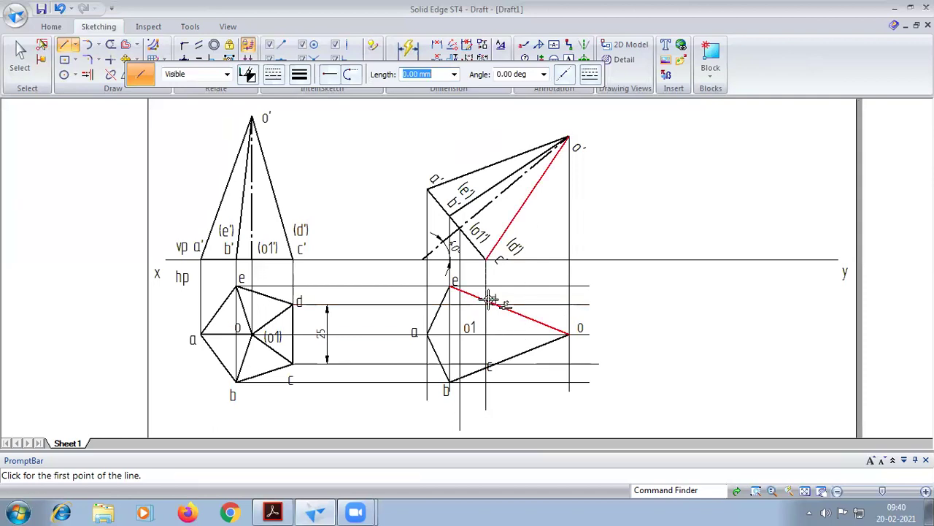
left_click(290, 510)
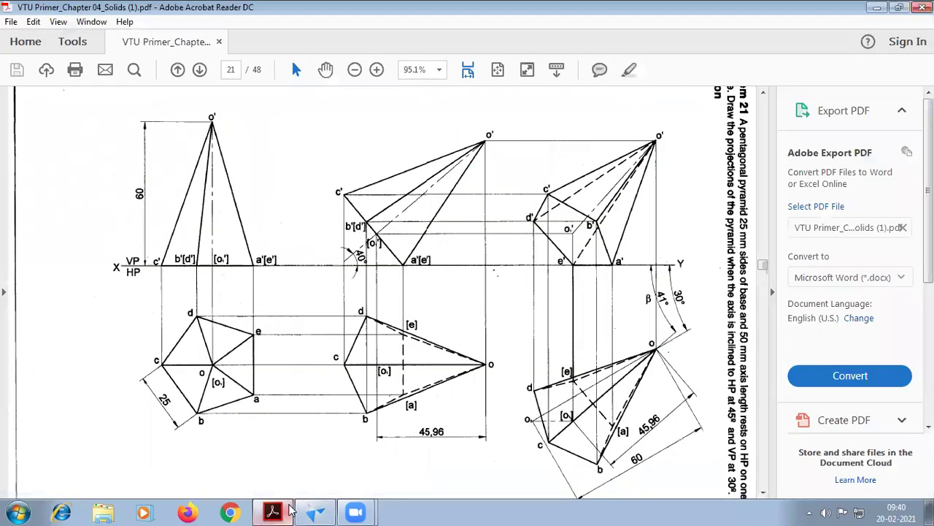
left_click(314, 511)
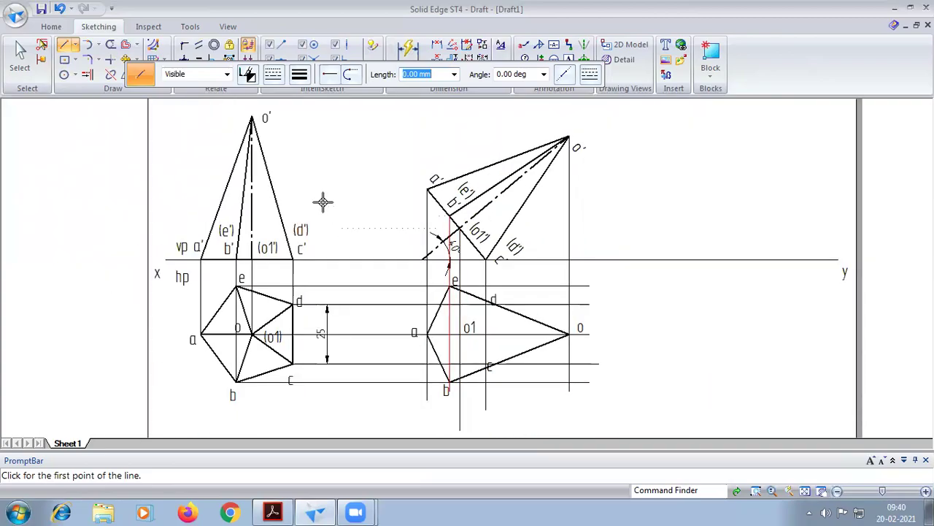
left_click(282, 82)
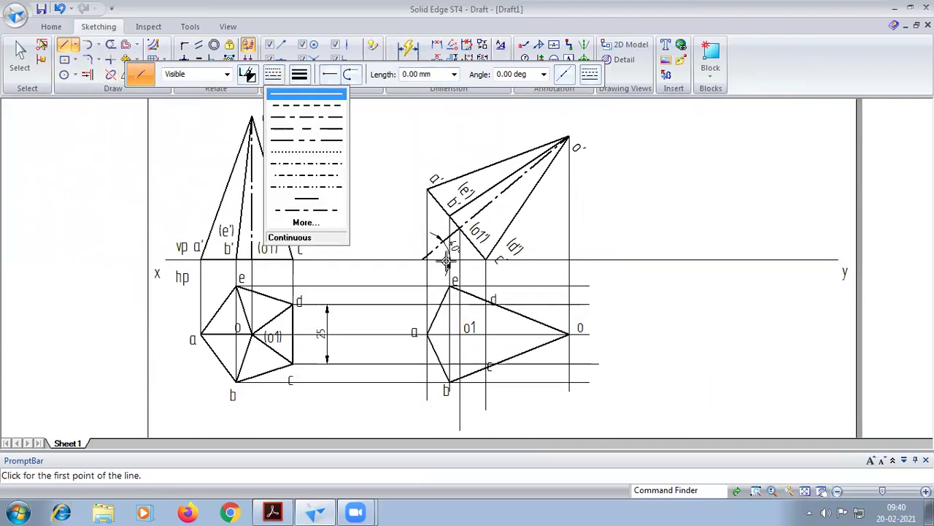
left_click(311, 105)
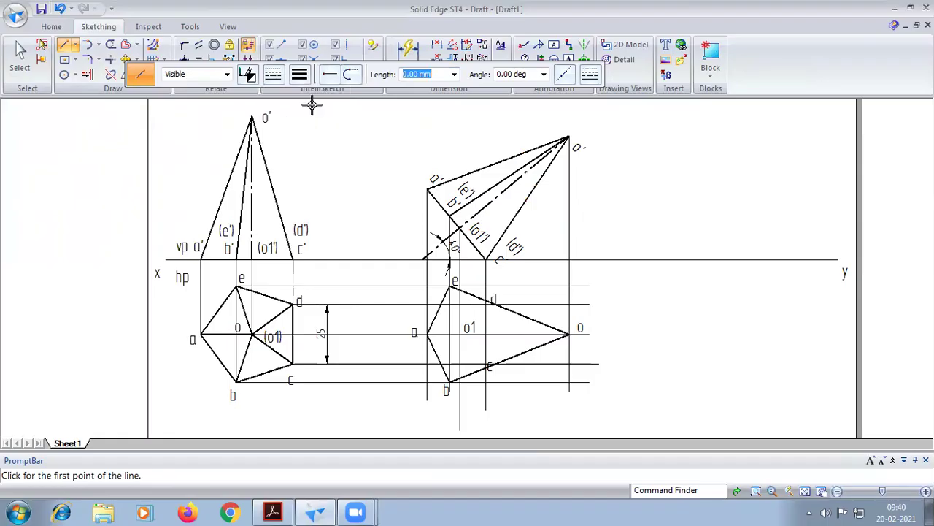
left_click(451, 289)
scroll(481, 313, "up", 5)
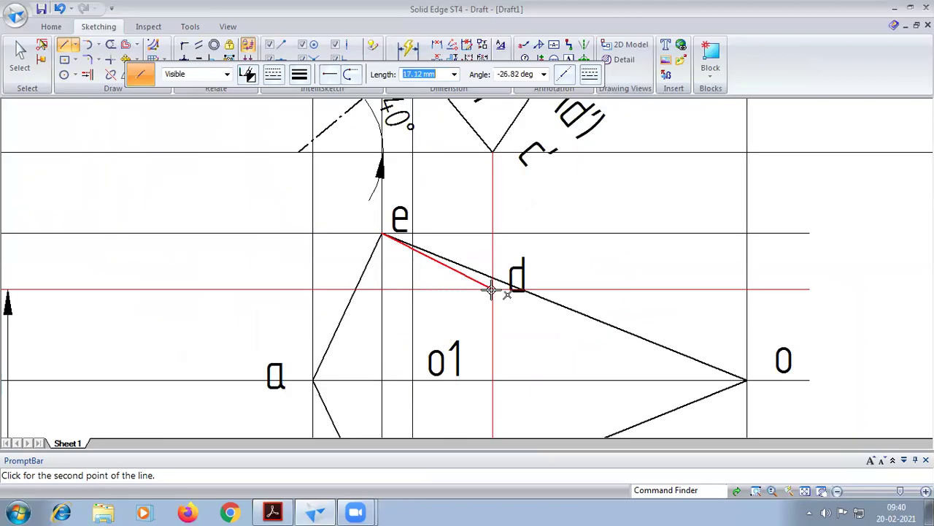
left_click(493, 289)
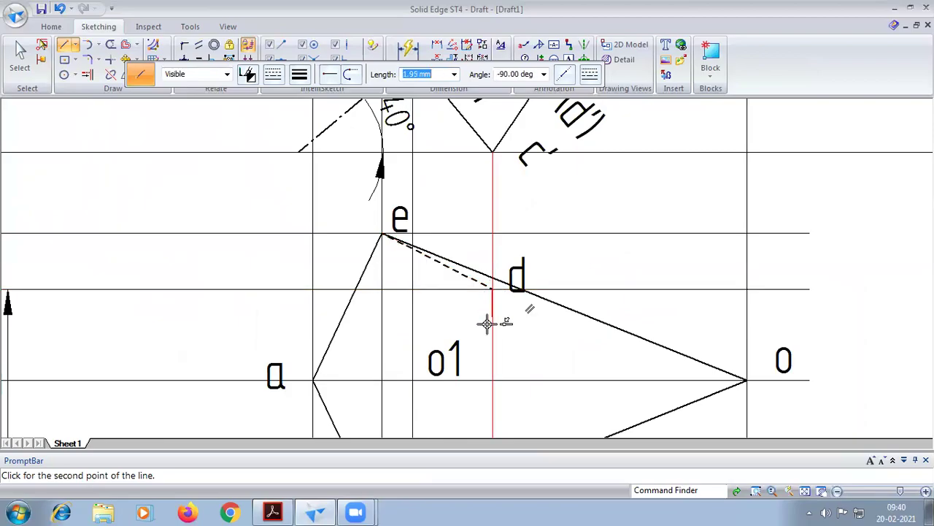
Draw the hidden base edges d–c and c–b of the second top view with dashed lines
left_click(805, 490)
scroll(441, 334, "up", 3)
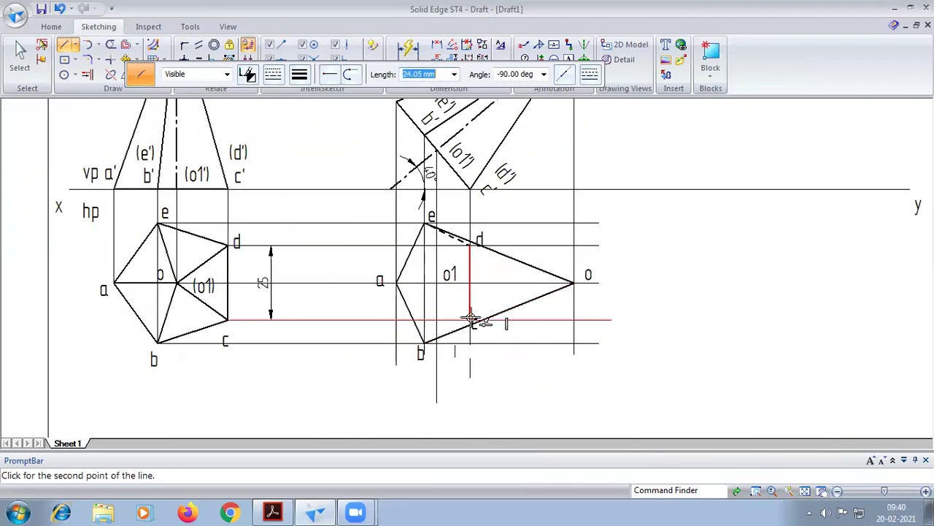
scroll(471, 319, "up", 2)
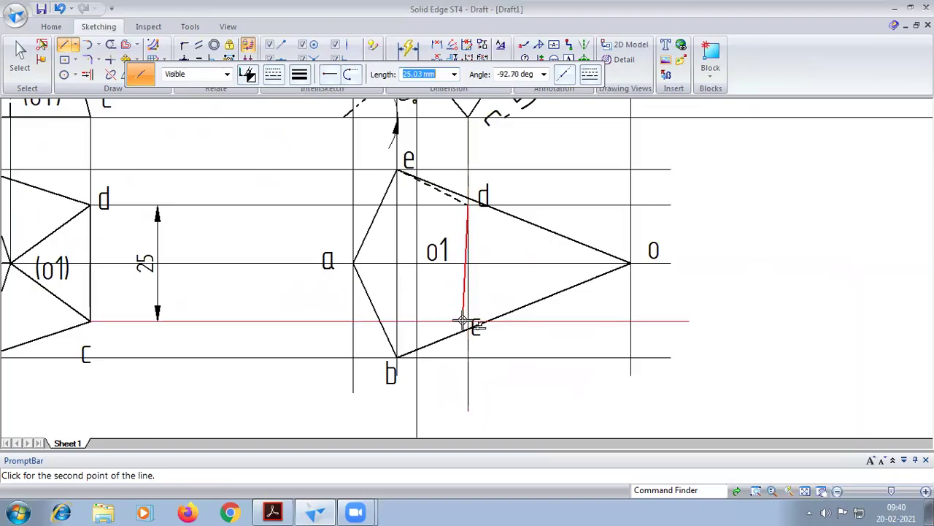
left_click(468, 321)
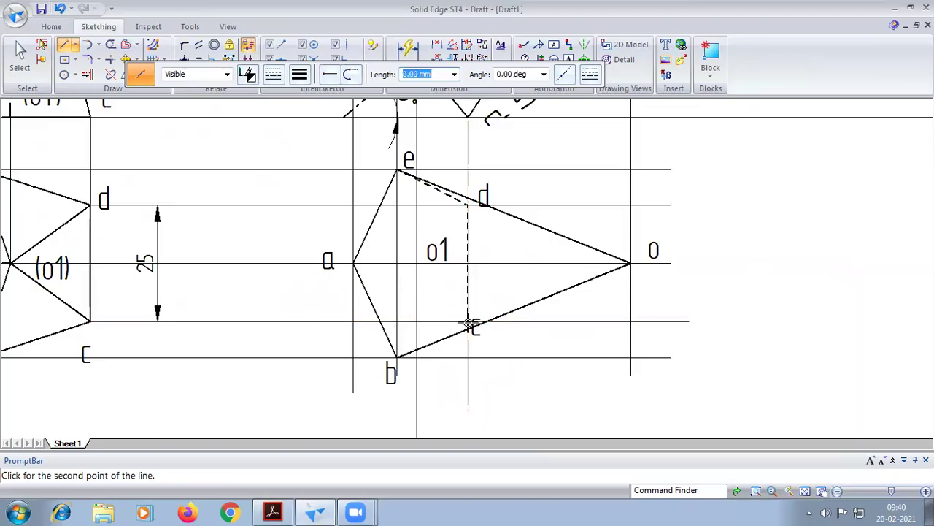
left_click(398, 356)
right_click(478, 328)
Draw the hidden slant edges from d to apex o and from c to apex o with dashed lines in the second top view
scroll(469, 328, "down", 2)
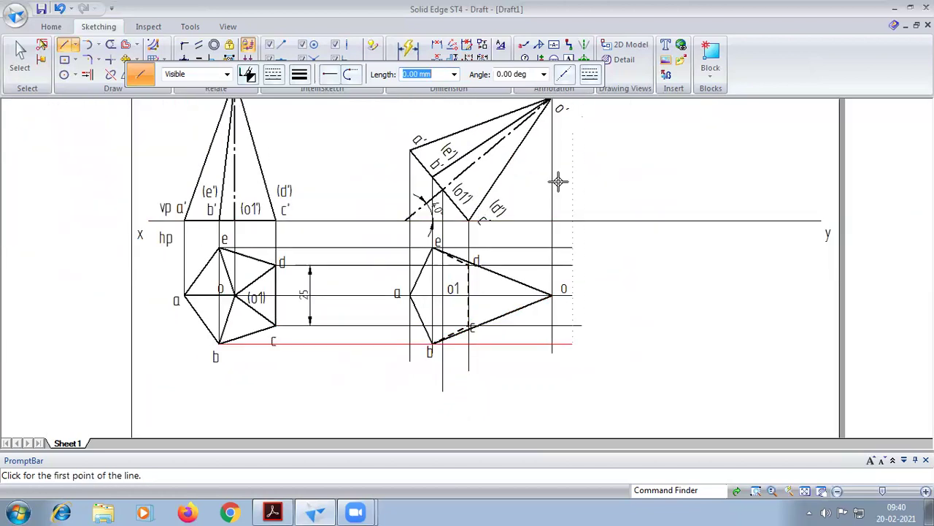
scroll(527, 241, "down", 1)
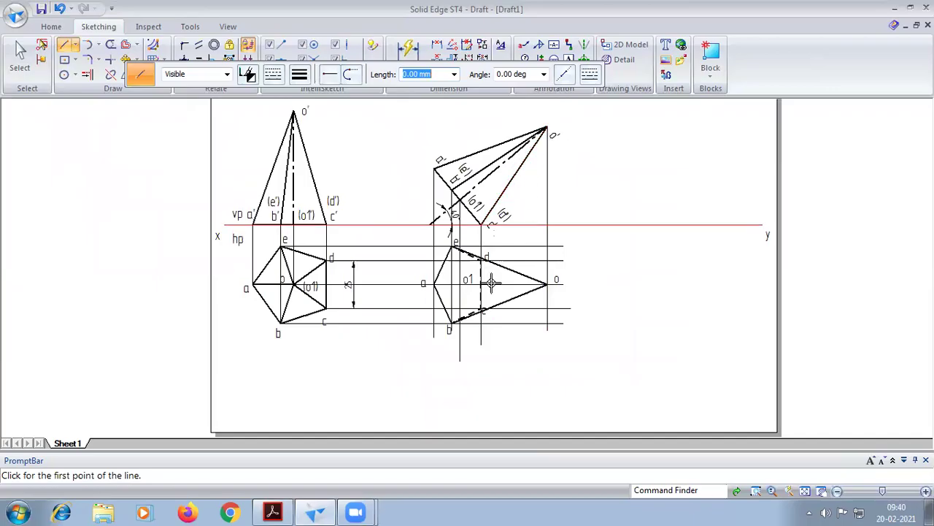
scroll(491, 285, "up", 2)
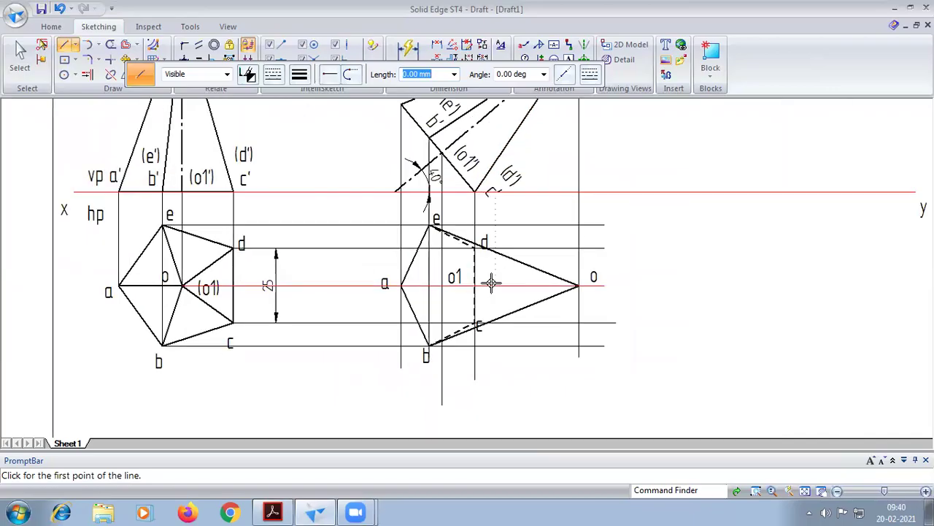
left_click(475, 247)
left_click(578, 284)
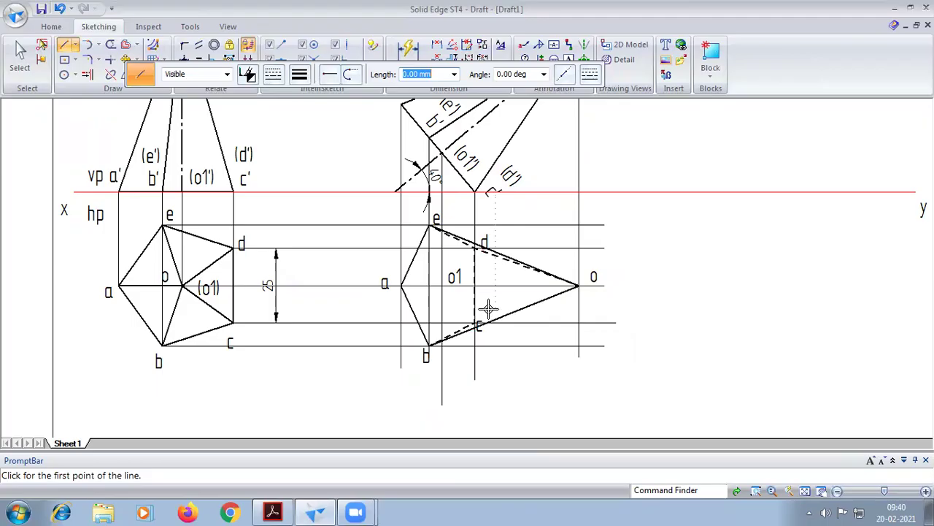
left_click(475, 322)
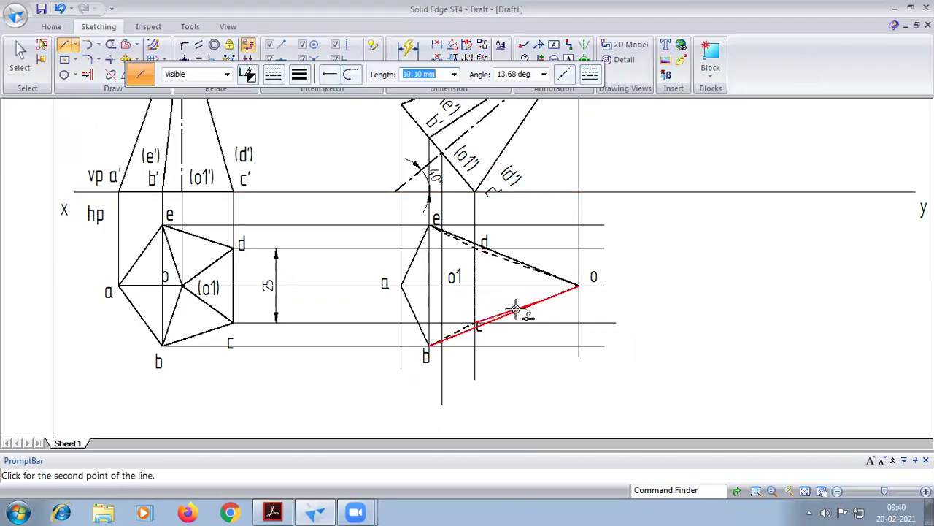
left_click(578, 285)
Change the line type to a centre line and draw the axis from o1 to o in the second top view
left_click(273, 74)
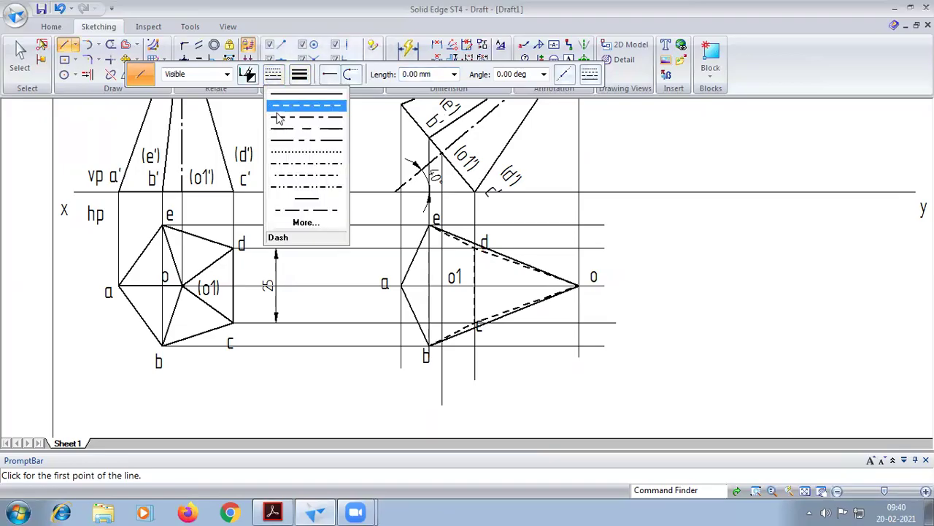
left_click(278, 113)
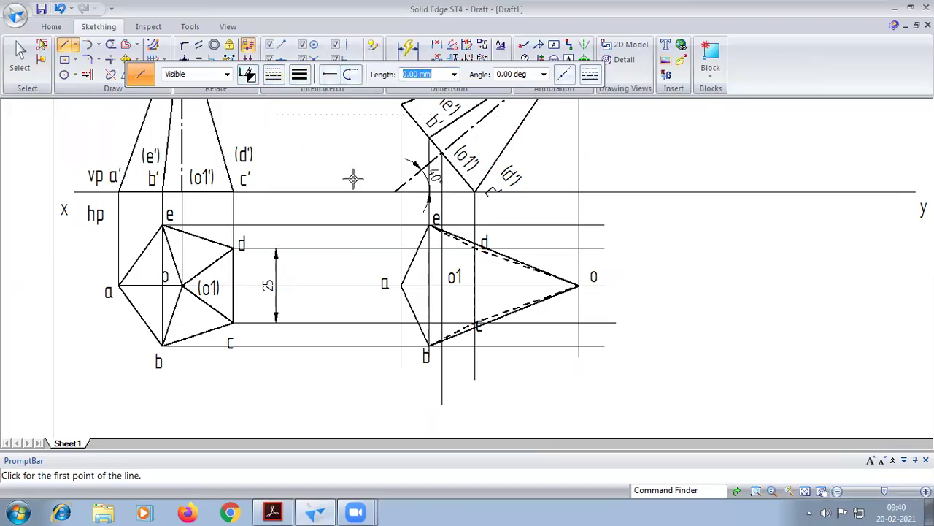
left_click(442, 285)
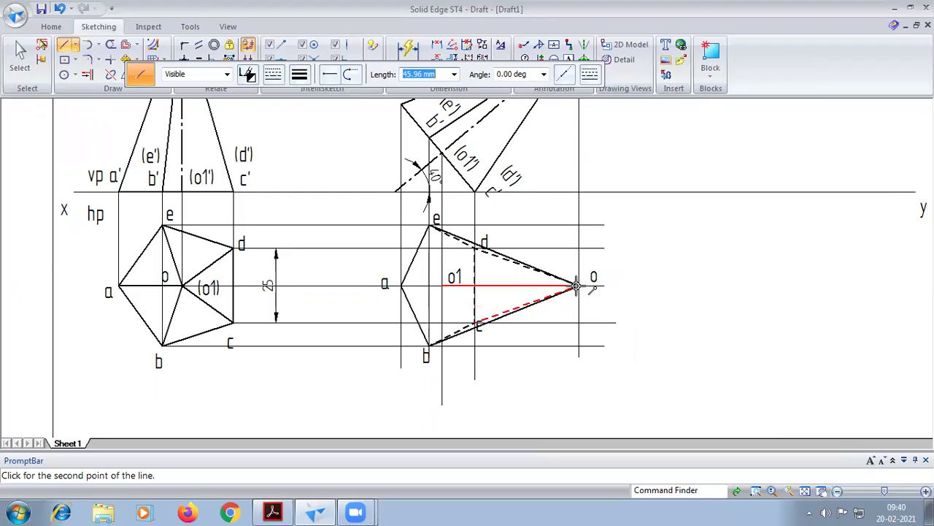
left_click(576, 286)
scroll(522, 343, "down", 1)
right_click(520, 341)
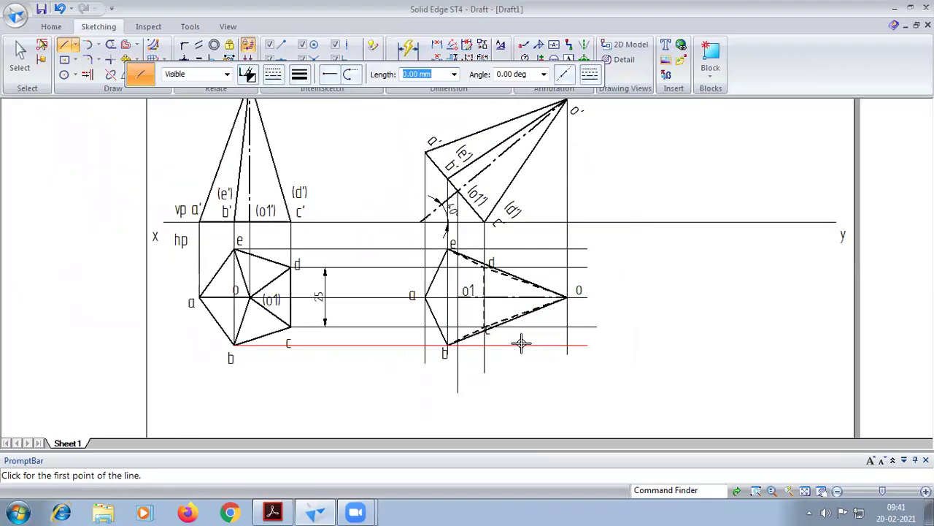
Check the reference solution in the Acrobat PDF, return to Solid Edge, and draw a thin continuous horizontal line about 44 mm long below xy near y
left_click(272, 512)
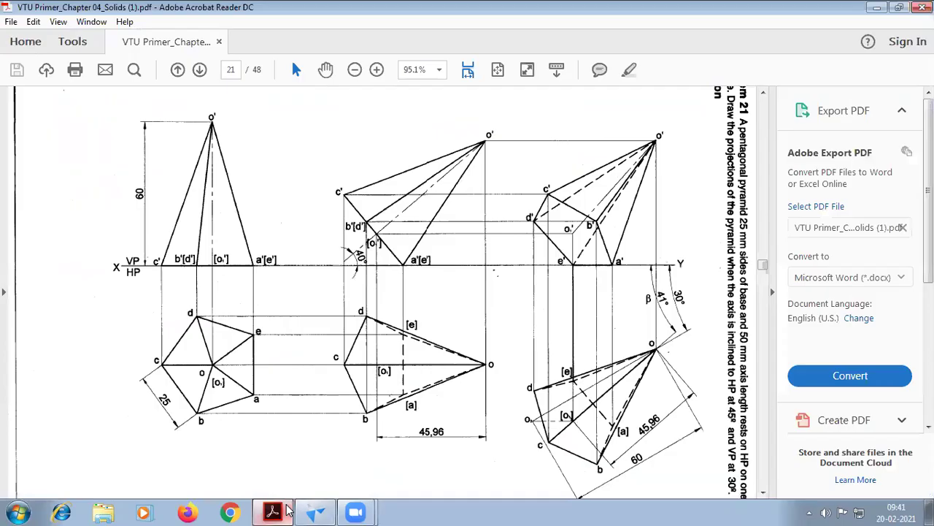
left_click(317, 511)
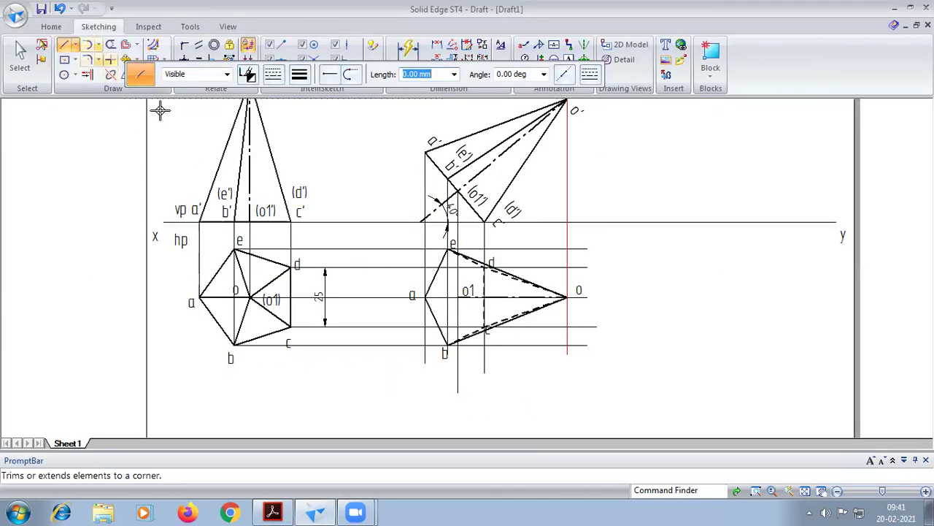
left_click(276, 511)
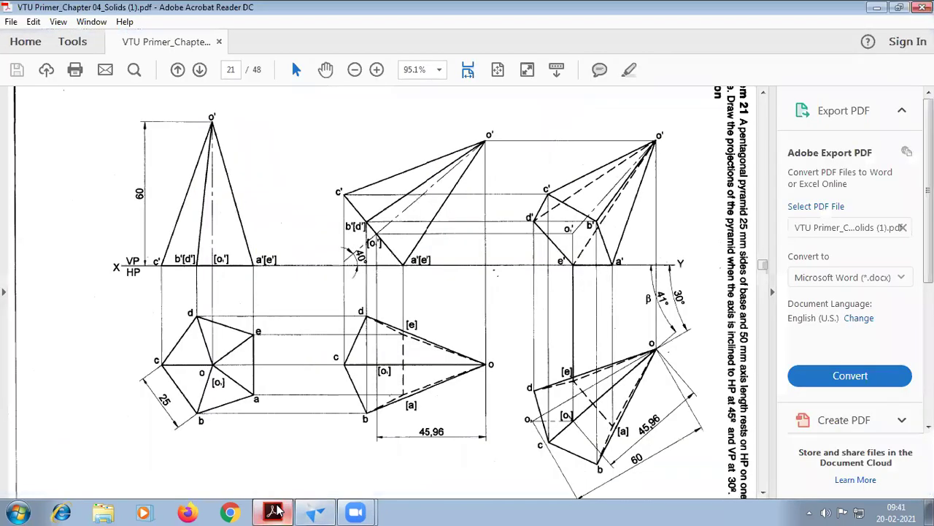
left_click(316, 511)
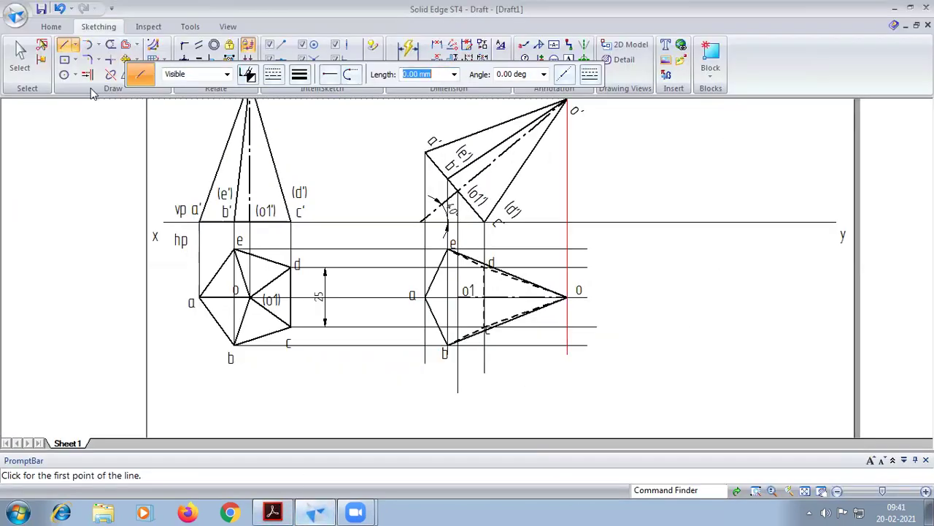
left_click(273, 74)
left_click(292, 88)
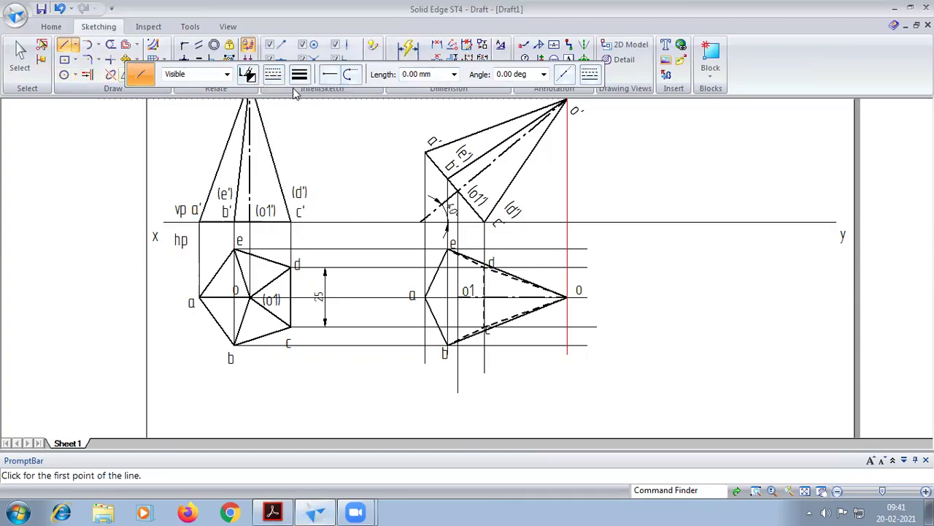
left_click(299, 74)
left_click(301, 92)
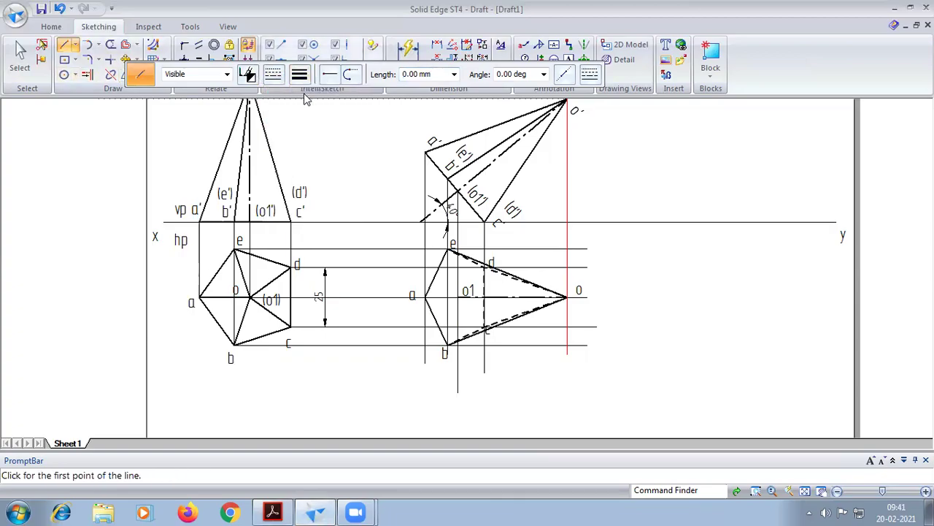
left_click(705, 263)
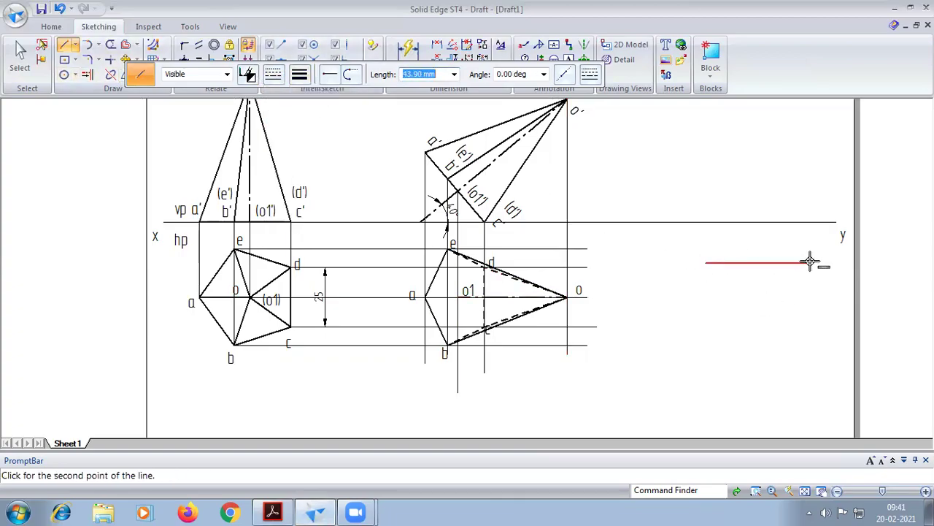
left_click(810, 263)
Draw an inclined line at -150° from the right end of the new horizontal line
left_click(796, 263)
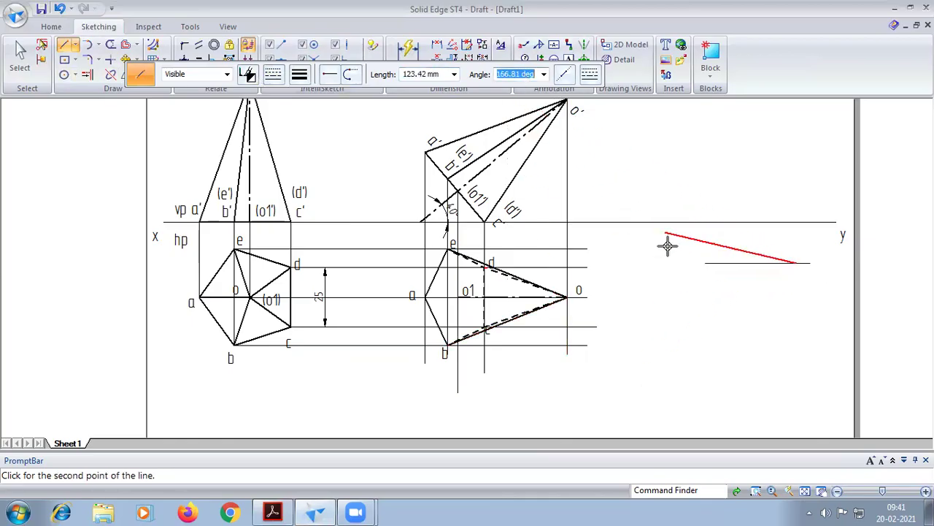
right_click(638, 235)
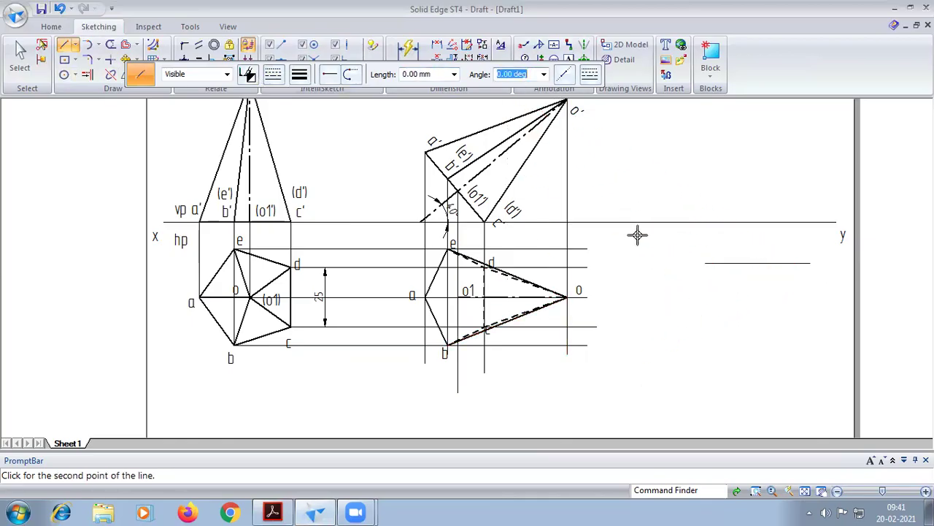
left_click(810, 263)
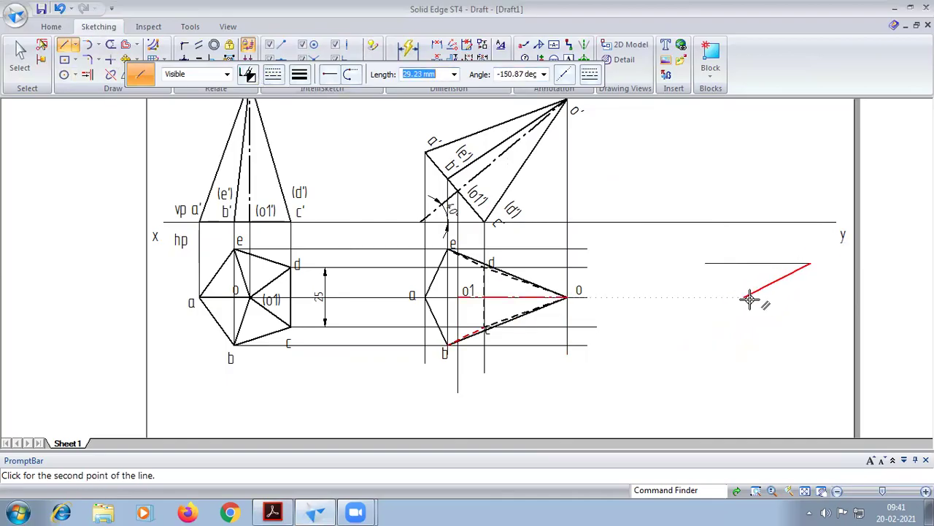
key("Tab")
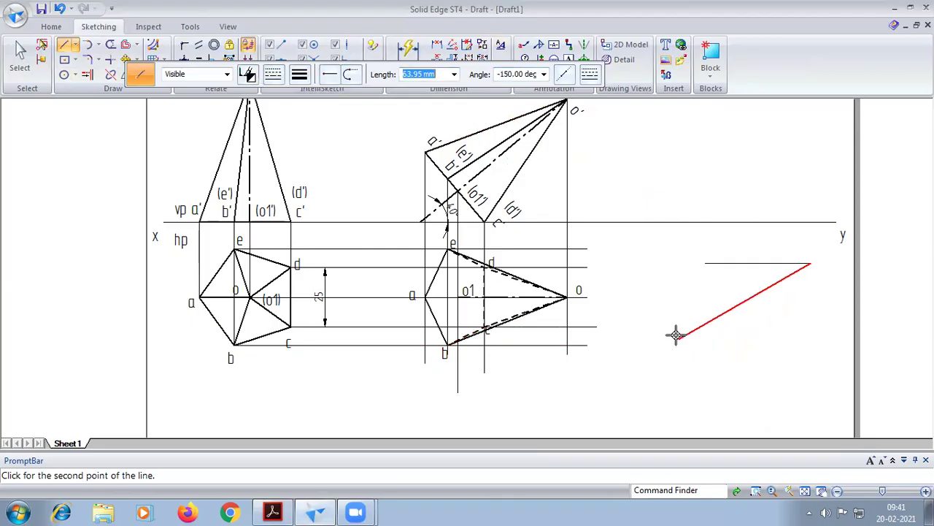
left_click(651, 355)
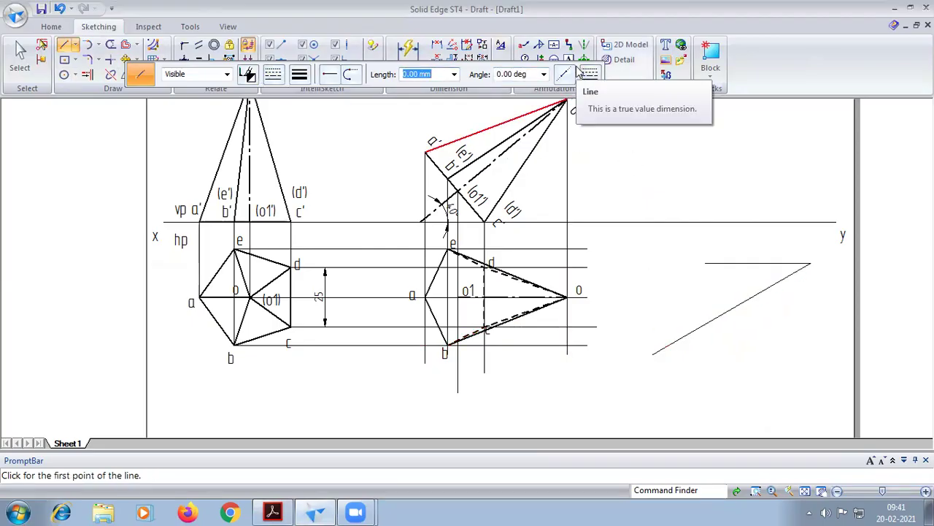
Add an angular dimension between the inclined line and the short horizontal line
left_click(437, 58)
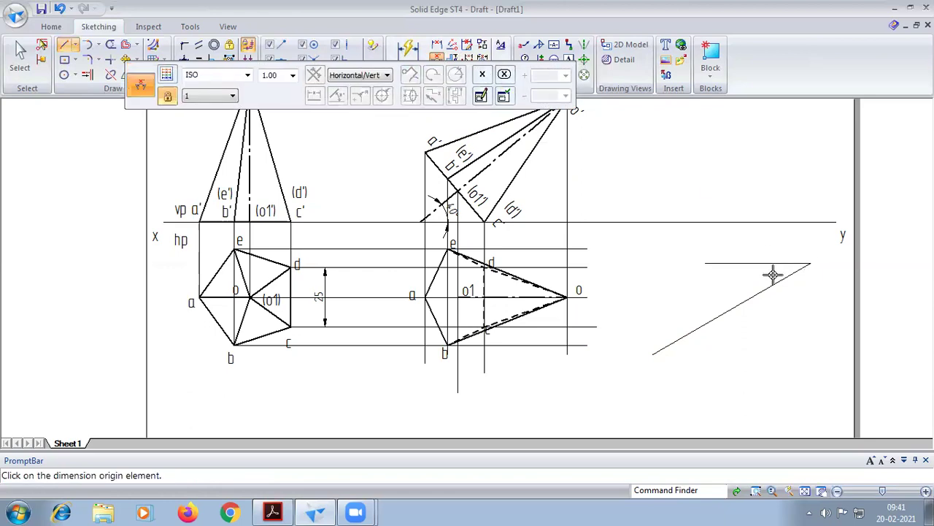
left_click(777, 279)
left_click(771, 265)
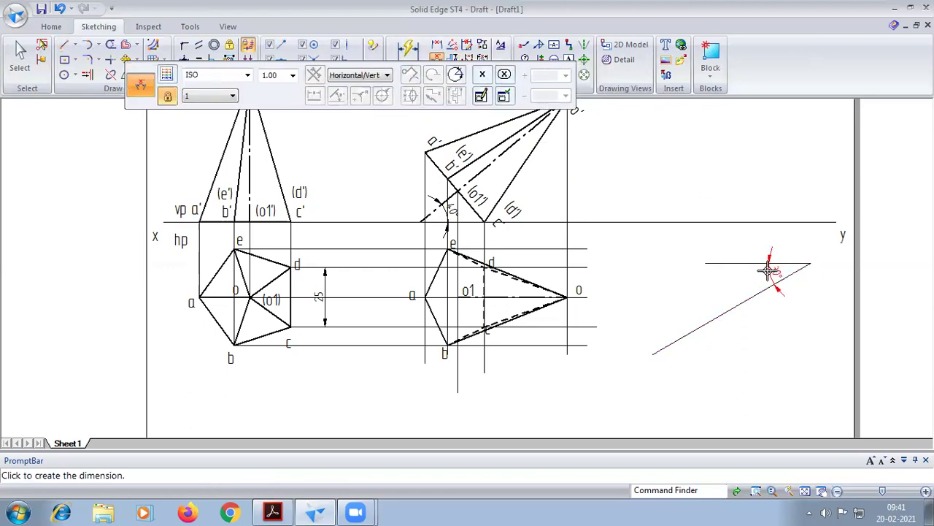
left_click(768, 272)
scroll(678, 346, "down", 2)
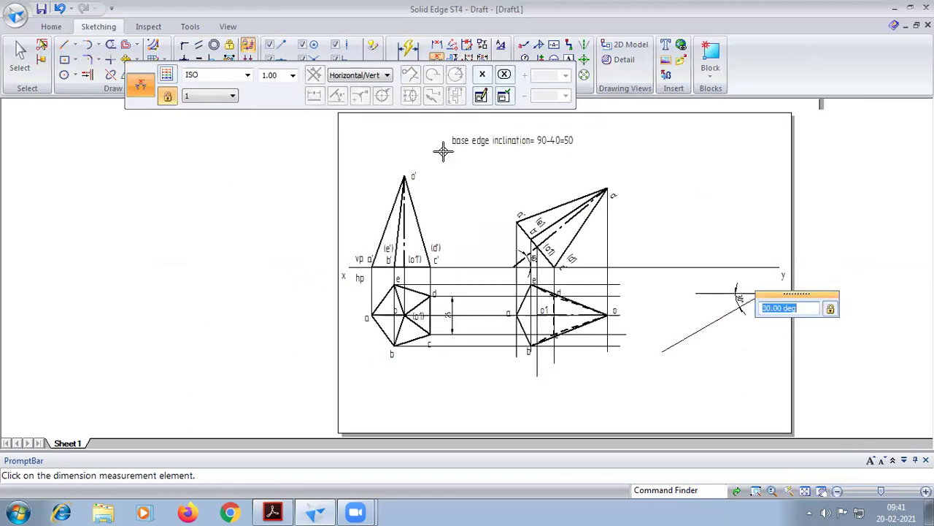
Dimension the axis height of the first front view, placing the dimension to the left of the pyramid
left_click(408, 49)
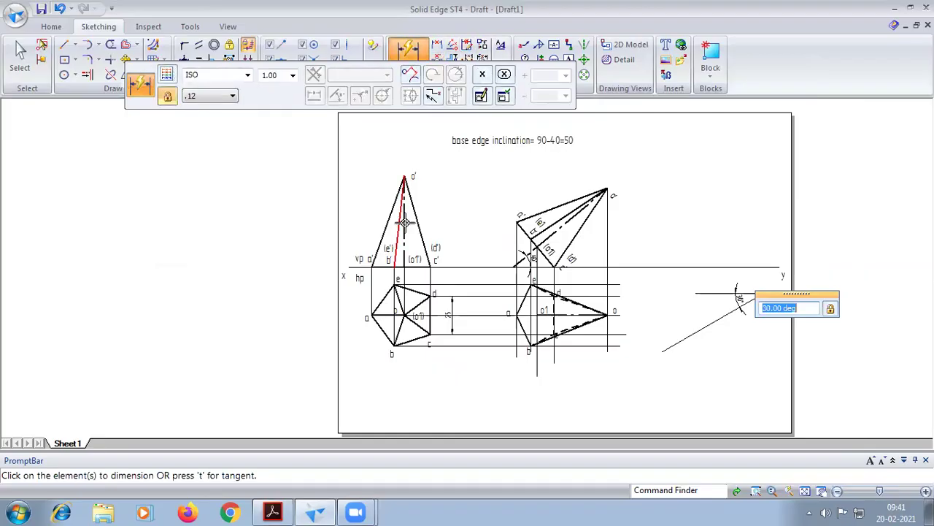
left_click(405, 223)
left_click(365, 215)
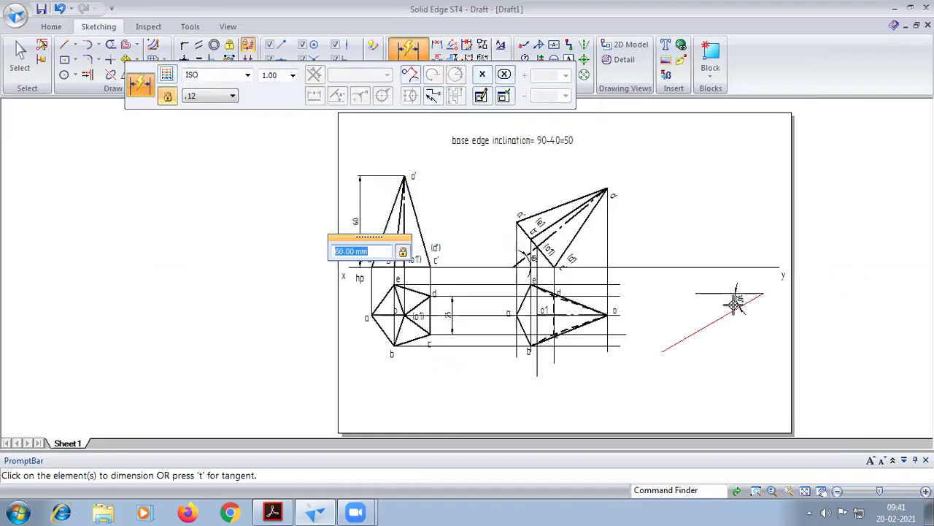
Add the text label o just below the inclined line, beside the 30° dimension
scroll(735, 303, "up", 2)
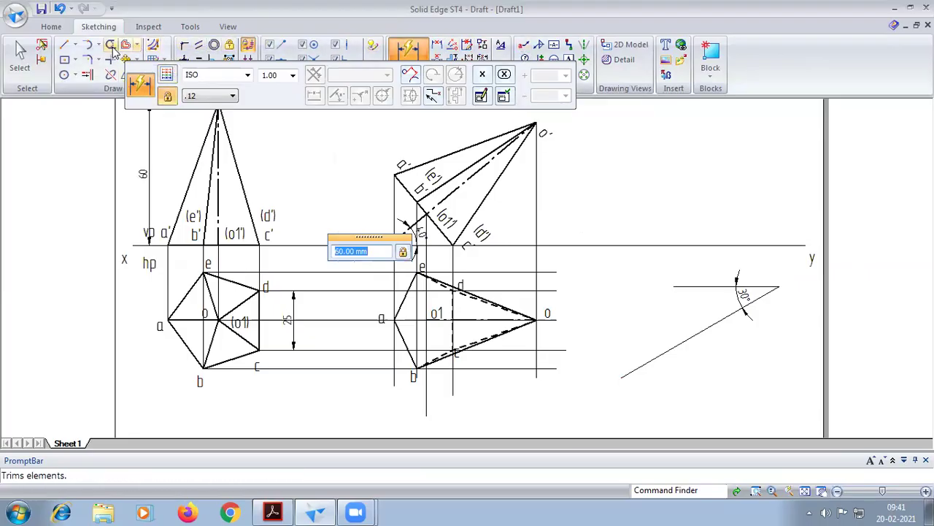
left_click(570, 60)
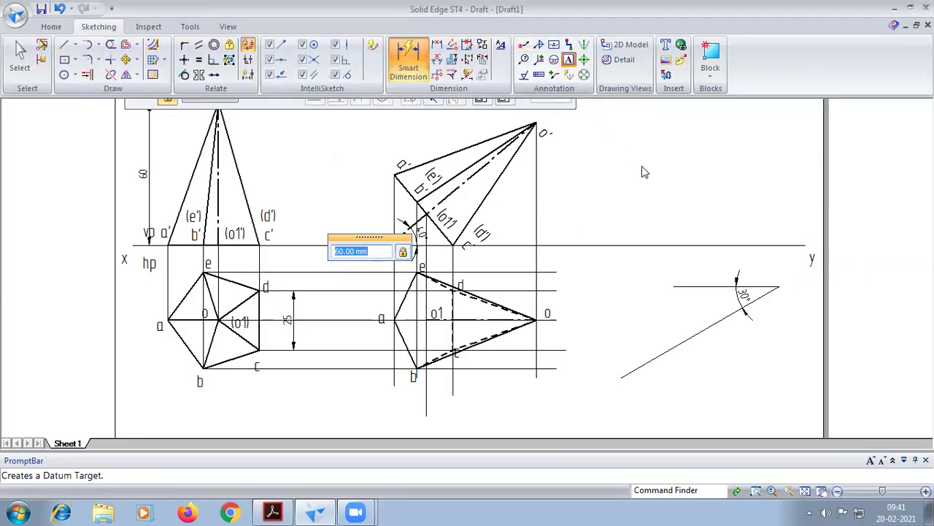
left_click(755, 312)
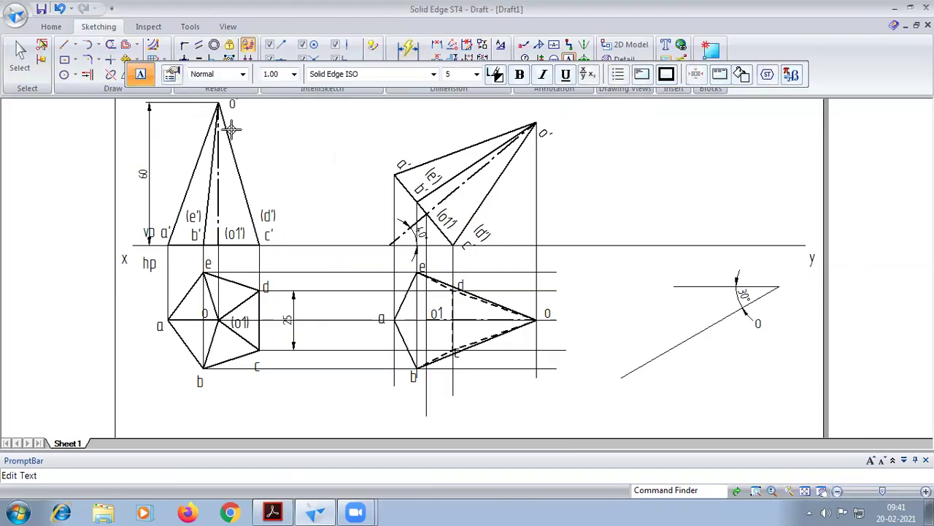
Draw a 60 mm radius center-point arc centered near the inclined line's upper end, crossing the line near its lower end
left_click(97, 46)
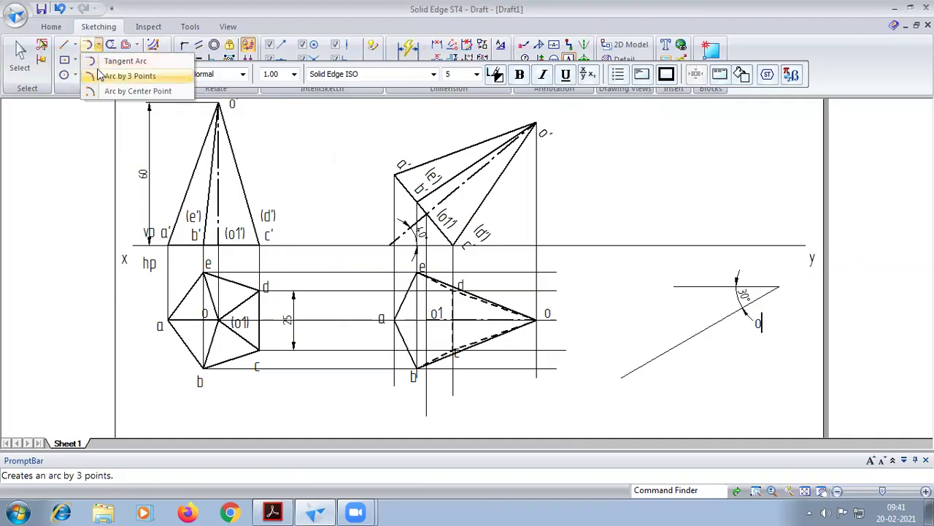
left_click(102, 90)
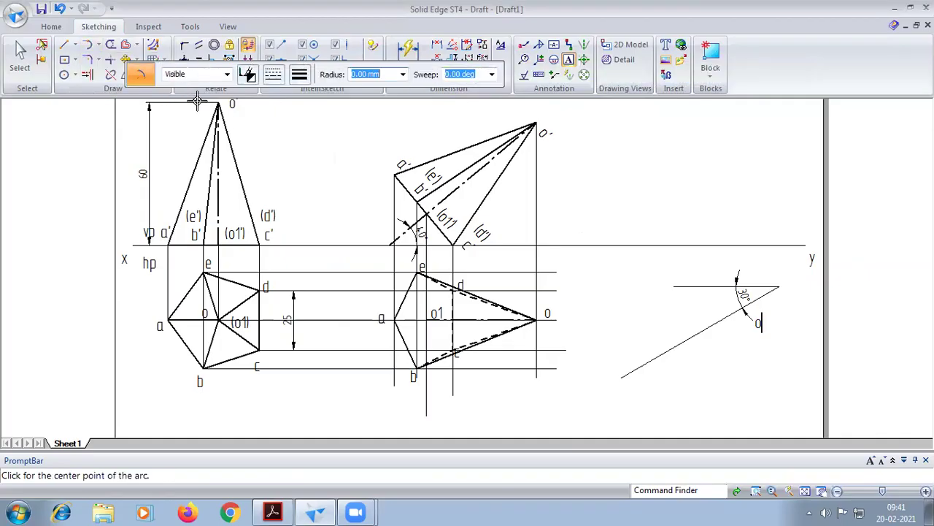
left_click(300, 76)
left_click(305, 146)
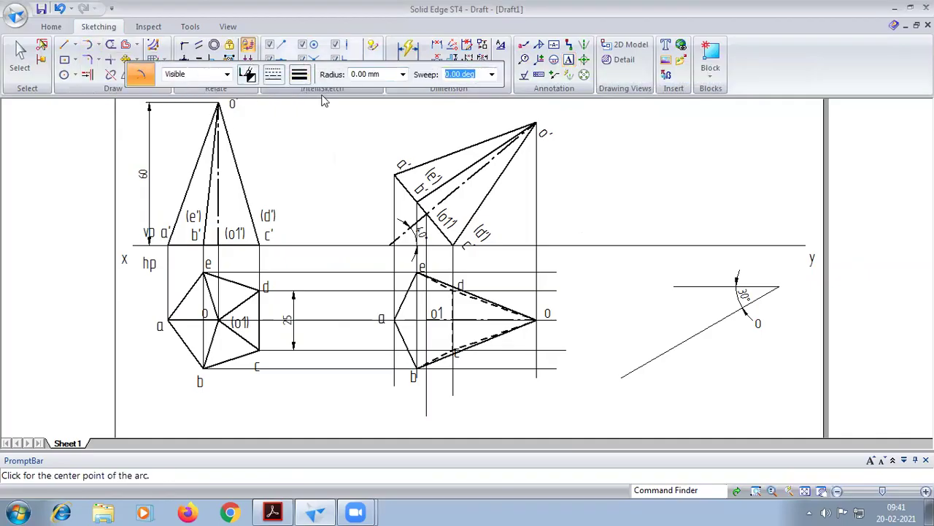
left_click(749, 297)
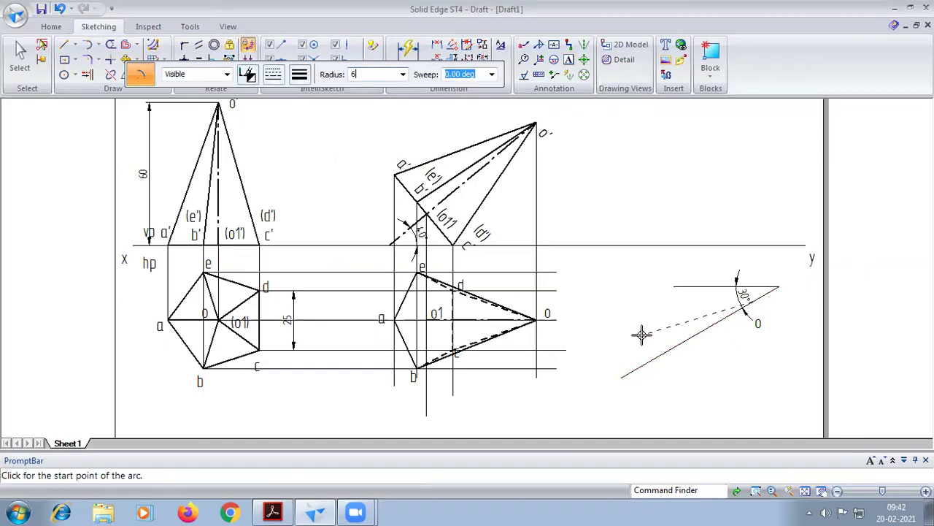
right_click(664, 364)
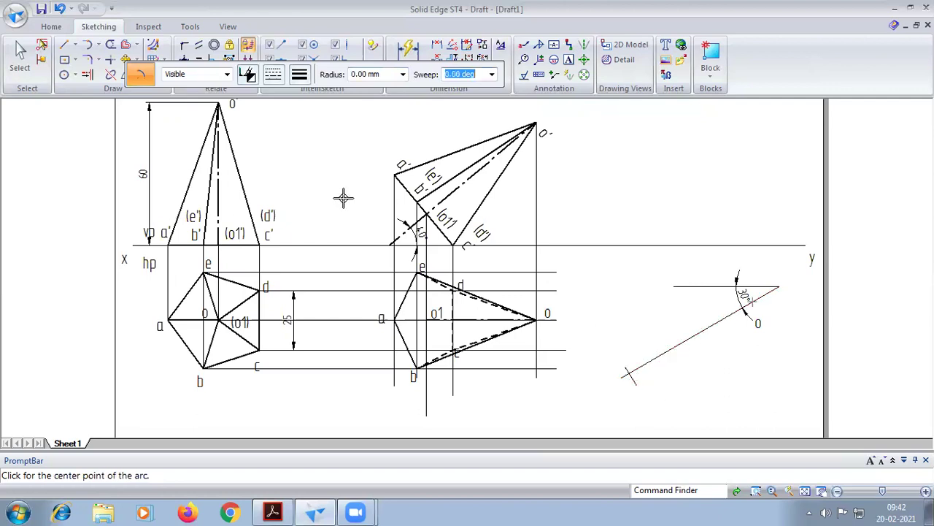
Draw a 0.13 mm wide dashed horizontal line to the right from the intersection of the arc and the inclined line
left_click(64, 44)
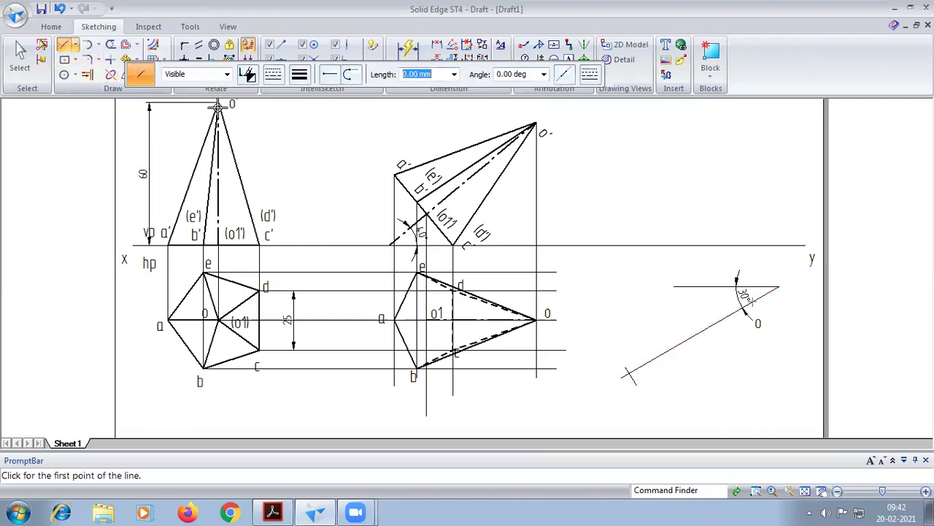
left_click(273, 74)
left_click(288, 106)
left_click(299, 74)
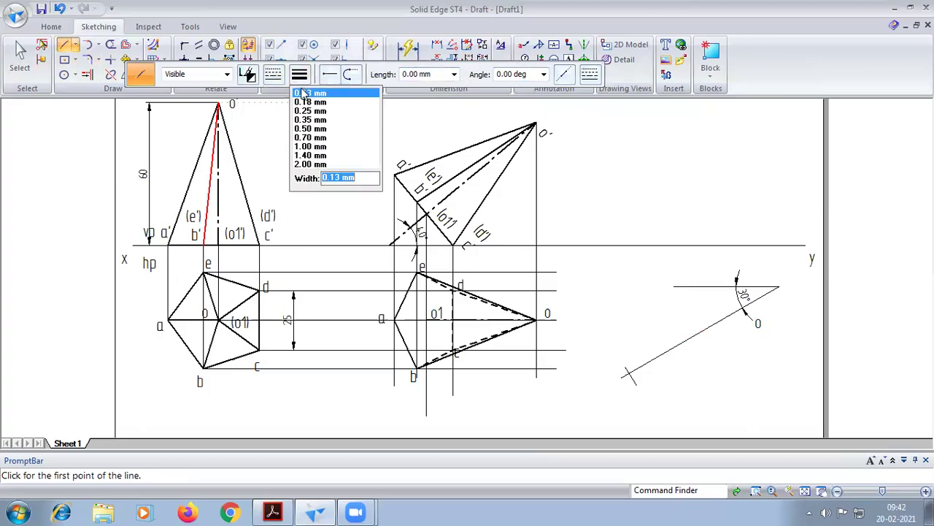
left_click(311, 93)
scroll(636, 367, "up", 3)
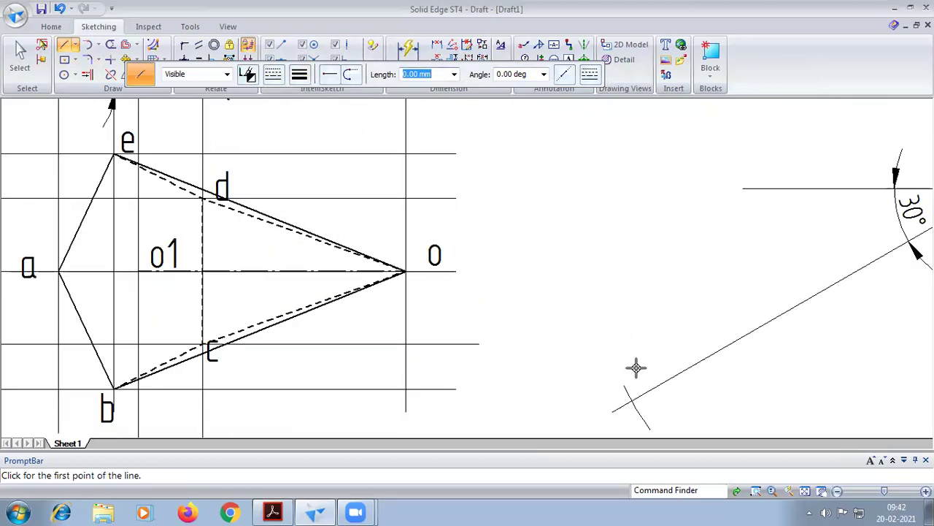
scroll(671, 421, "up", 1)
scroll(650, 410, "up", 2)
scroll(611, 392, "up", 1)
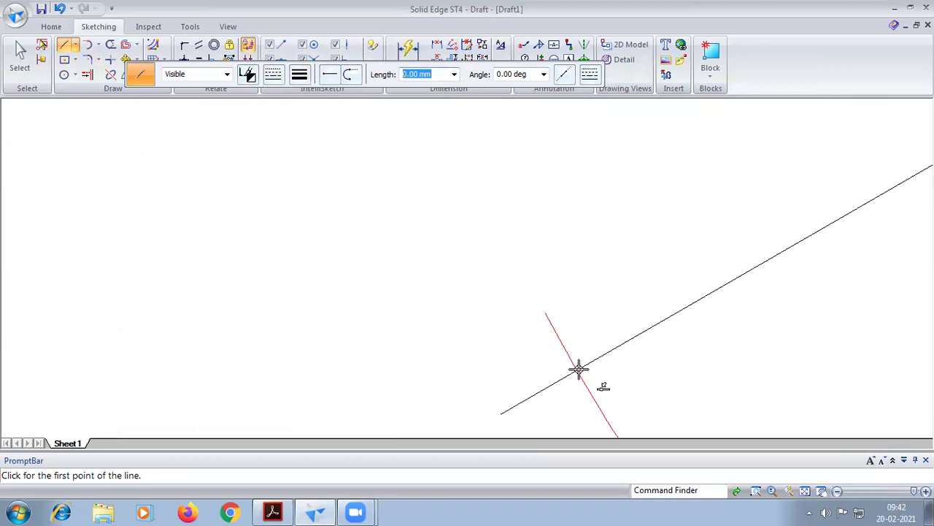
left_click(580, 368)
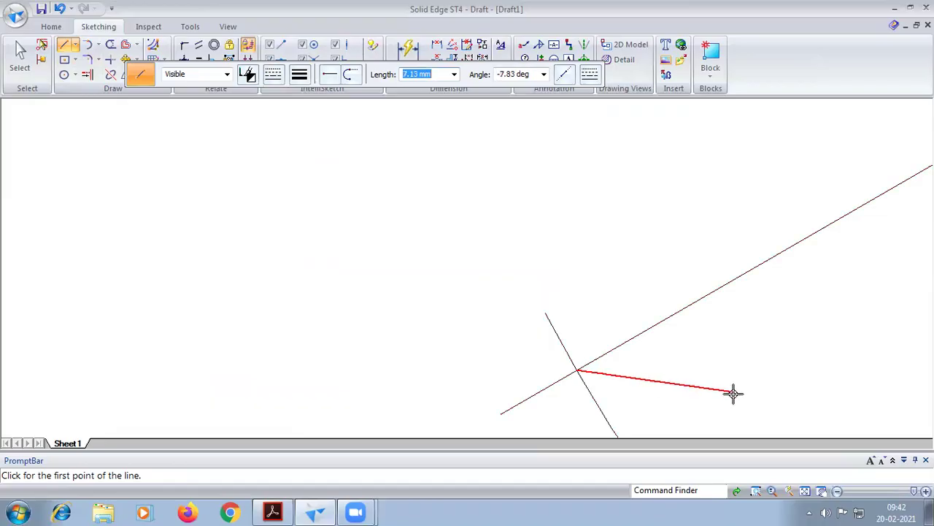
left_click(806, 491)
right_click(619, 341)
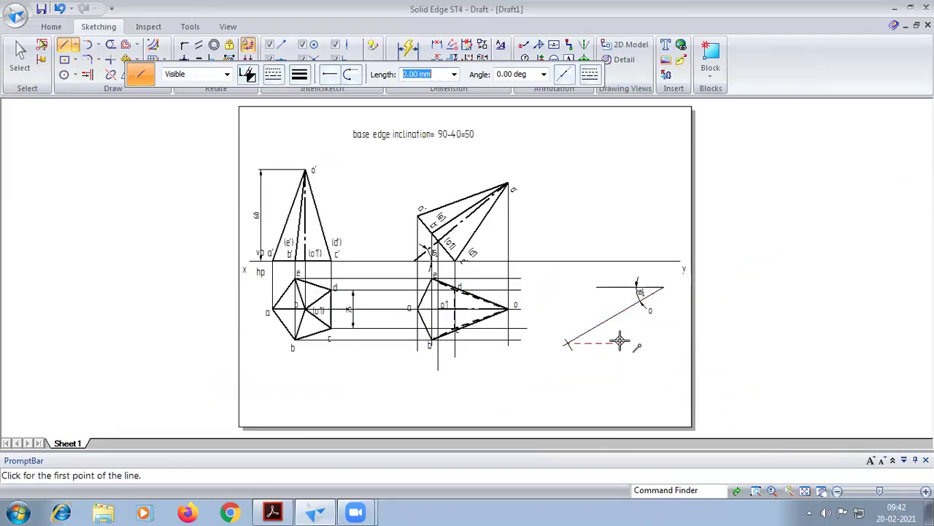
scroll(625, 322, "up", 1)
Set the line type to continuous for a new arc by center point
left_click(273, 74)
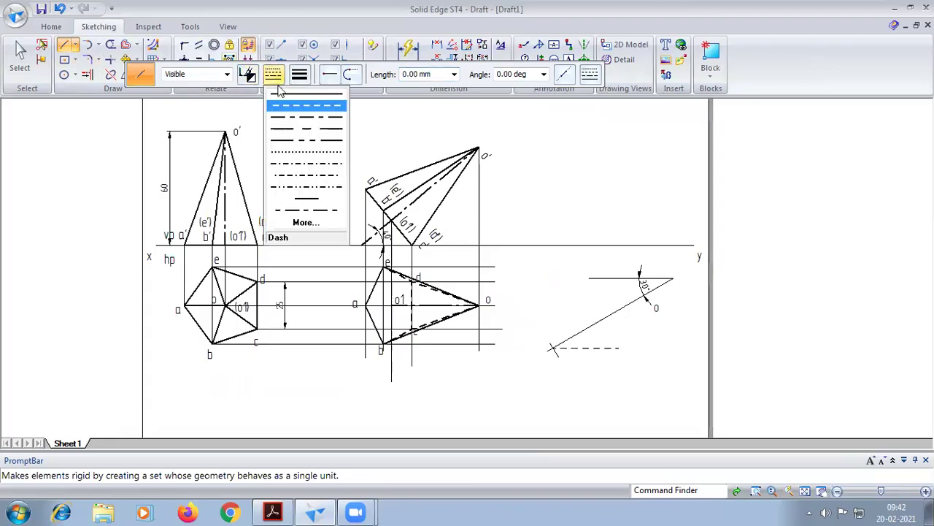
left_click(264, 88)
left_click(98, 45)
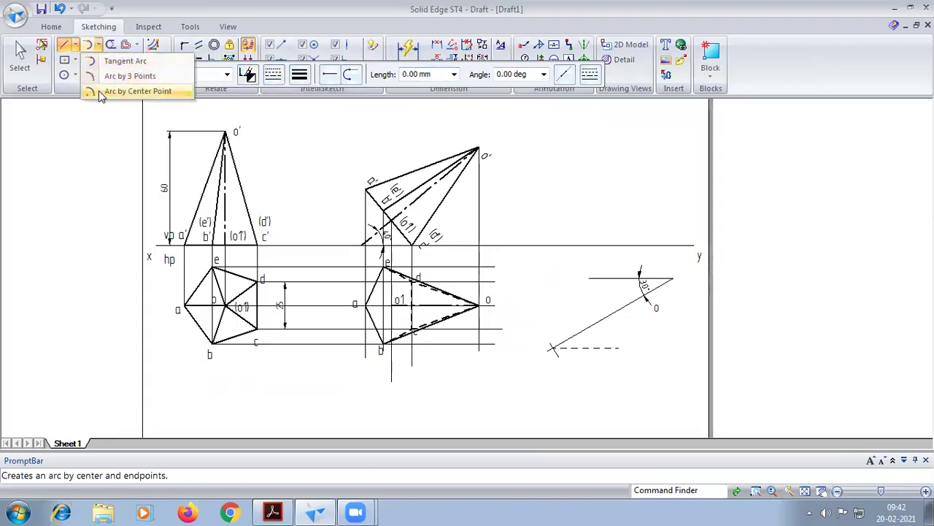
left_click(117, 92)
left_click(275, 75)
left_click(286, 96)
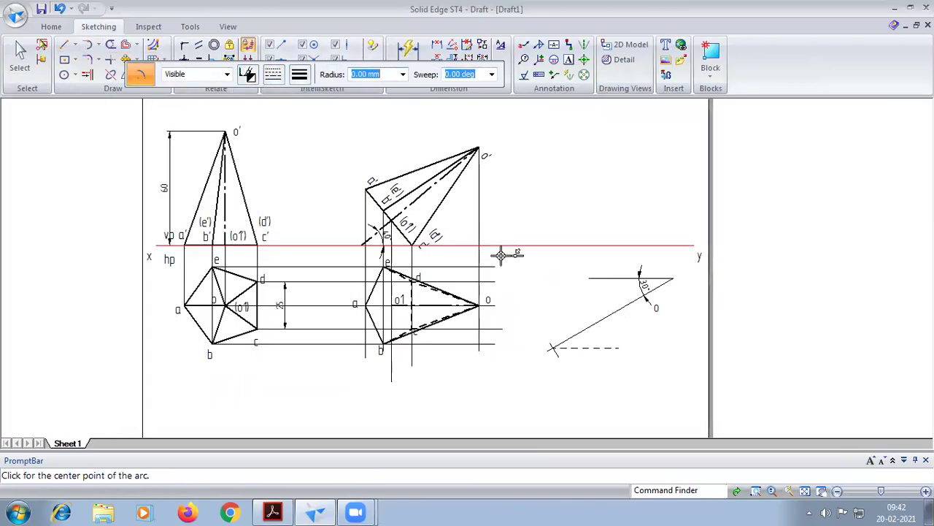
scroll(445, 355, "up", 2)
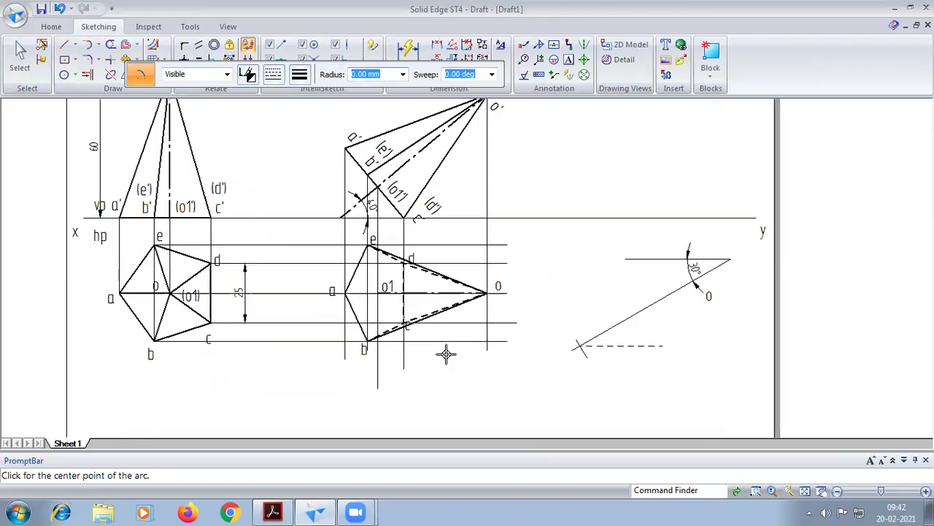
Dimension the length of axis o1–o in the second top view, placing the dimension below the view
left_click(420, 55)
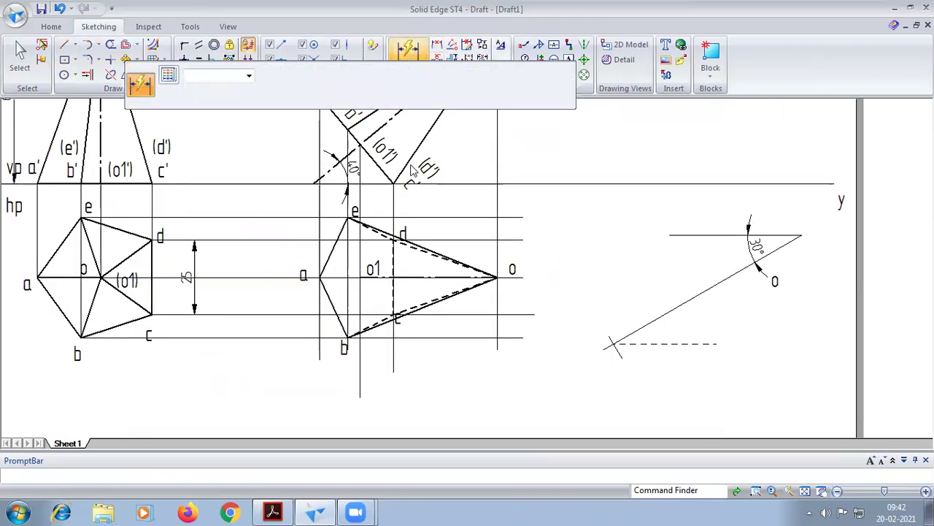
left_click(421, 277)
left_click(431, 398)
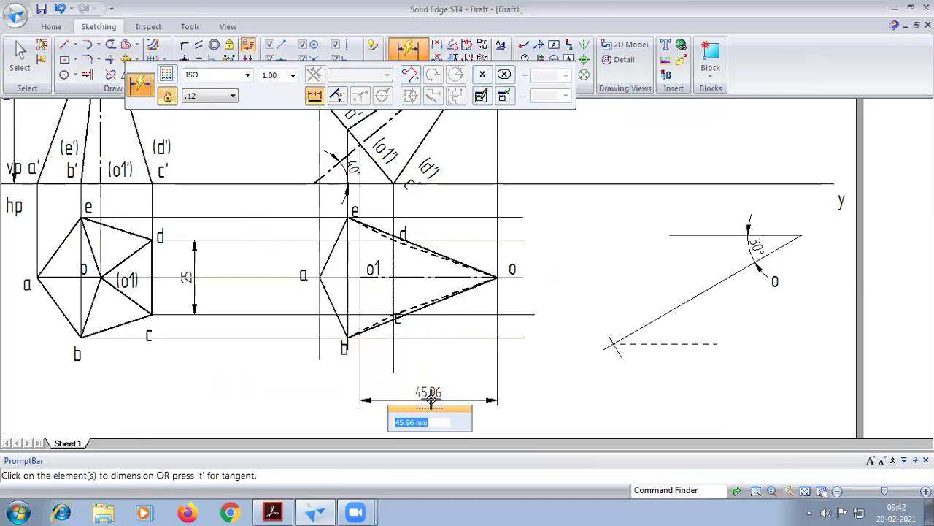
Draw a center-point arc of radius 45.96 mm from the first arc's center on the inclined line, crossing the dashed horizontal line
left_click(90, 45)
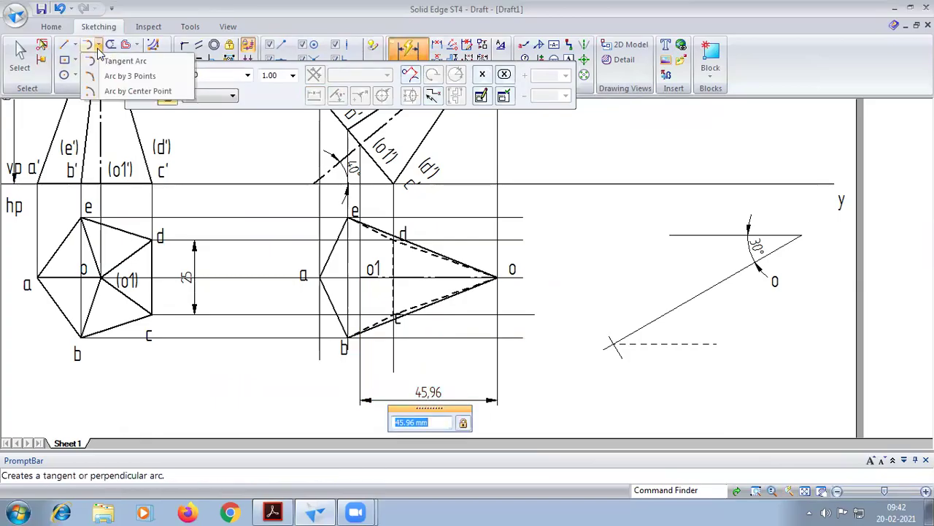
left_click(124, 90)
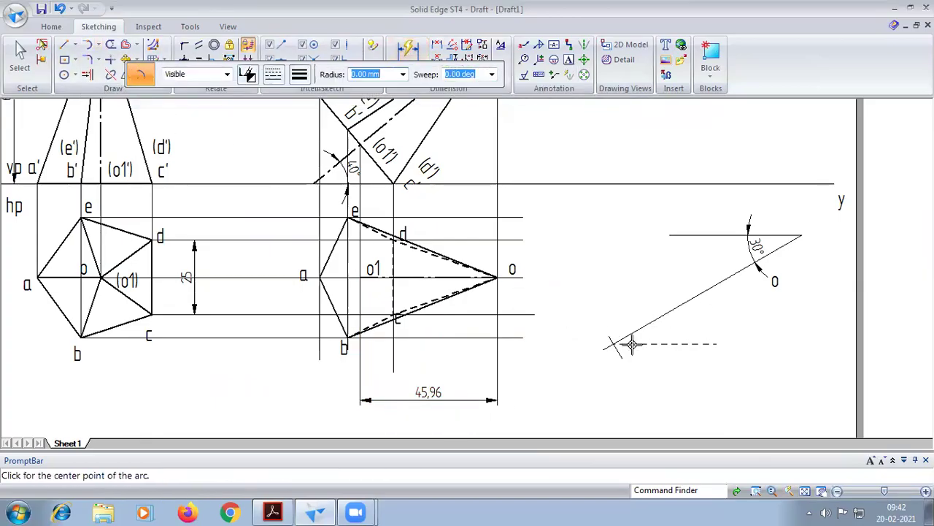
left_click(769, 252)
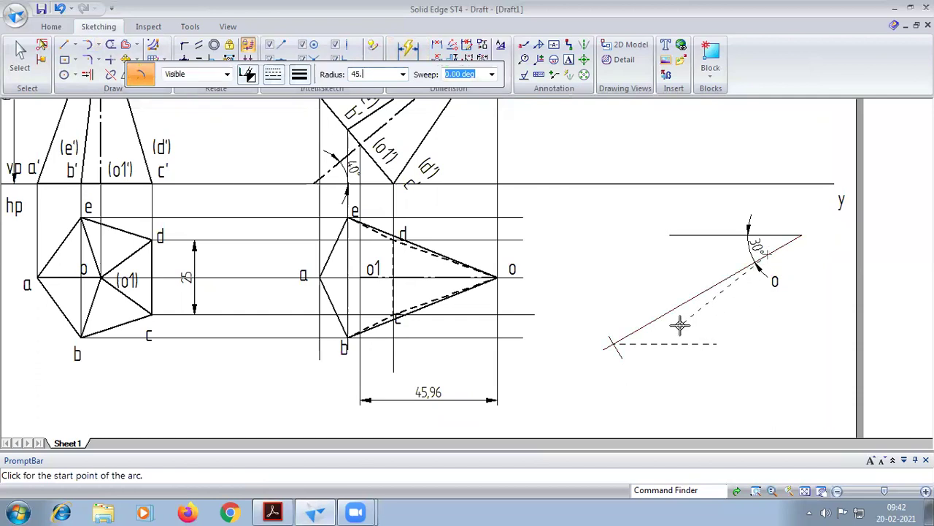
key("Tab")
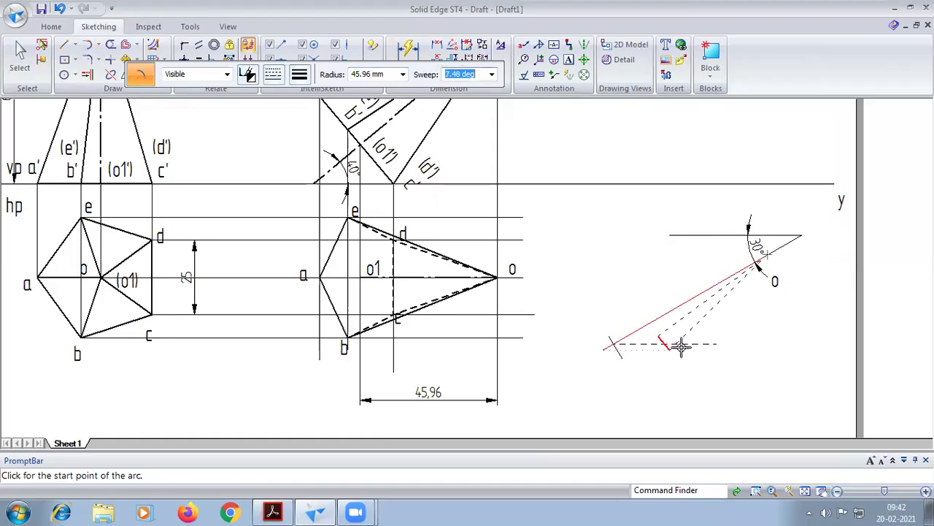
left_click(790, 491)
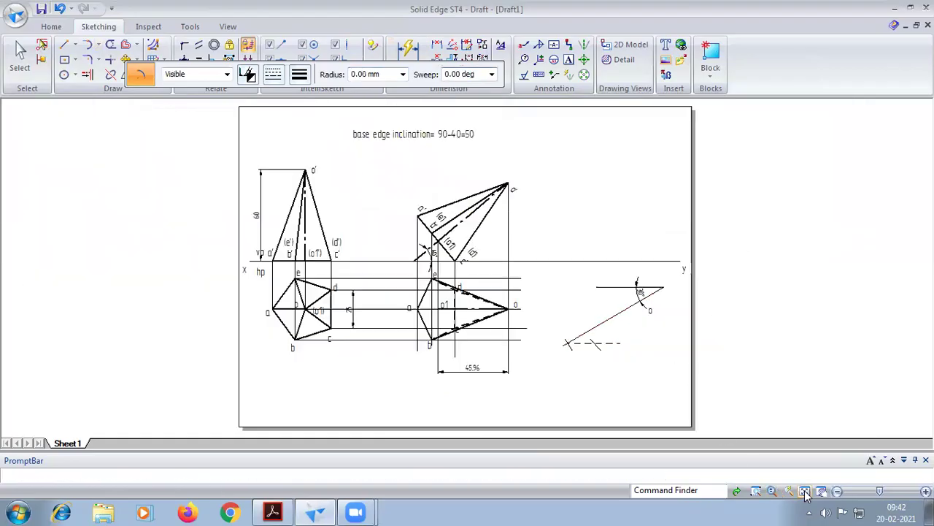
Draw a dash-dot axis line from the second arc's intersection with the dashed line up to the arc center on the inclined line
left_click(64, 45)
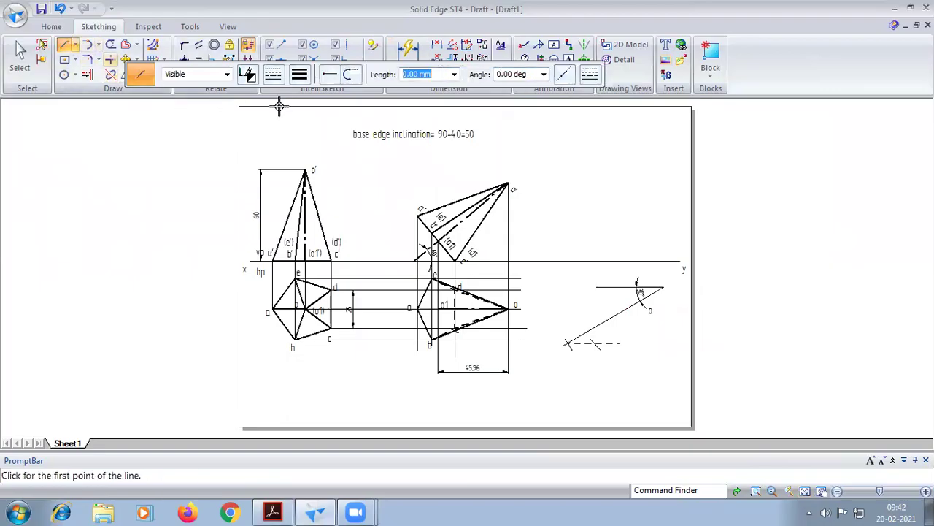
left_click(274, 75)
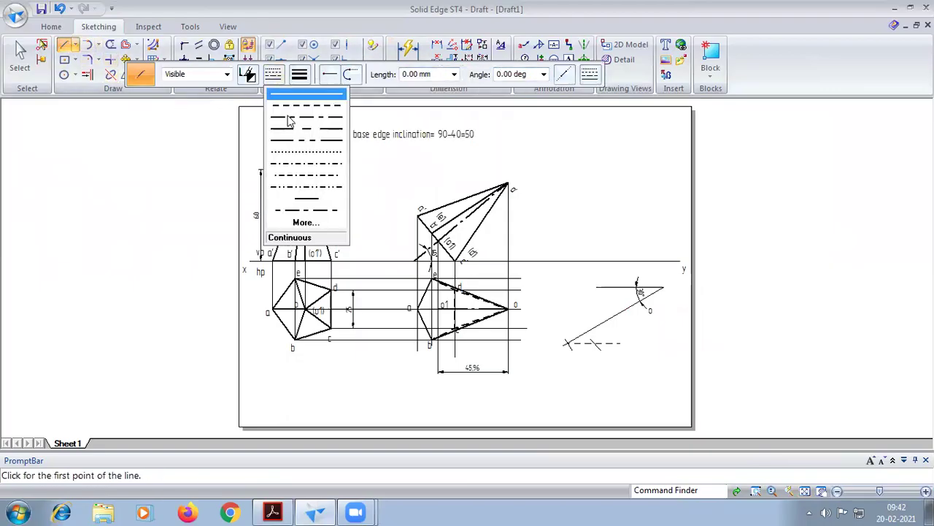
left_click(290, 121)
scroll(622, 340, "up", 6)
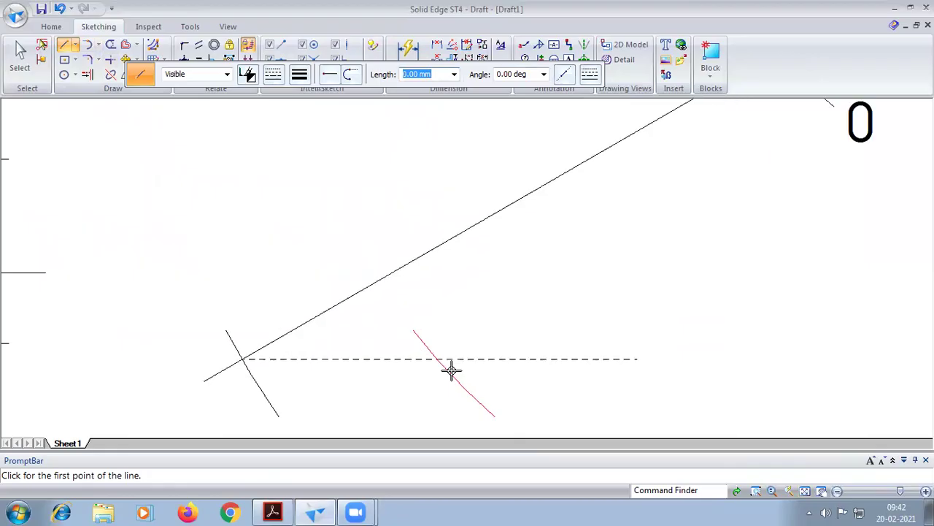
scroll(451, 370, "up", 1)
scroll(433, 356, "up", 2)
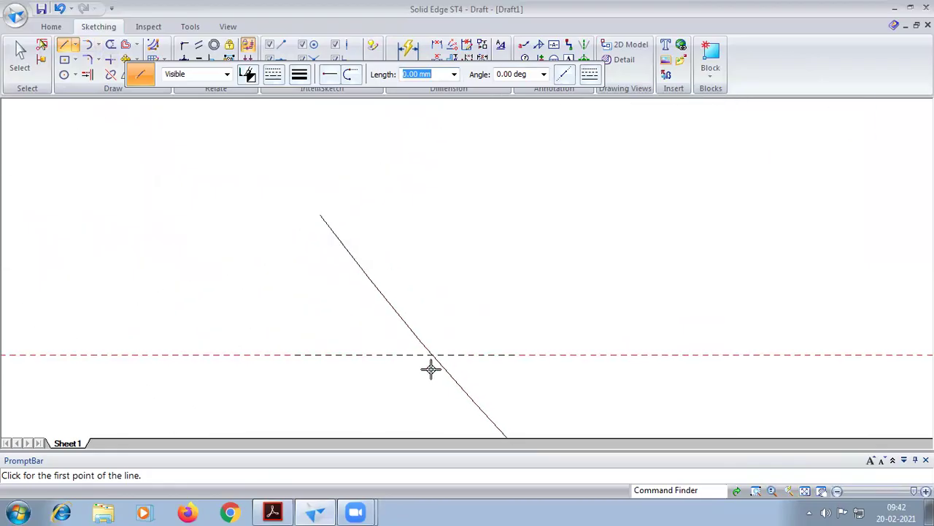
left_click(432, 355)
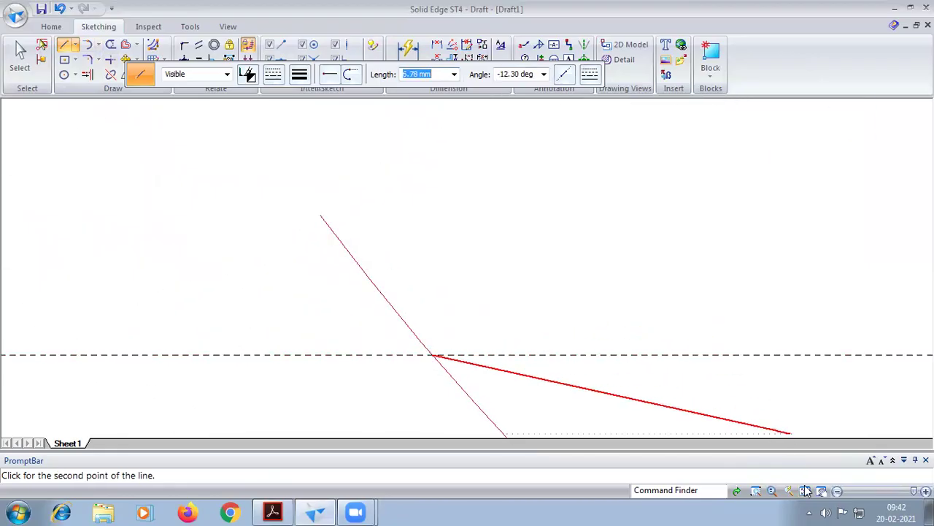
scroll(732, 365, "down", 5)
scroll(650, 300, "up", 3)
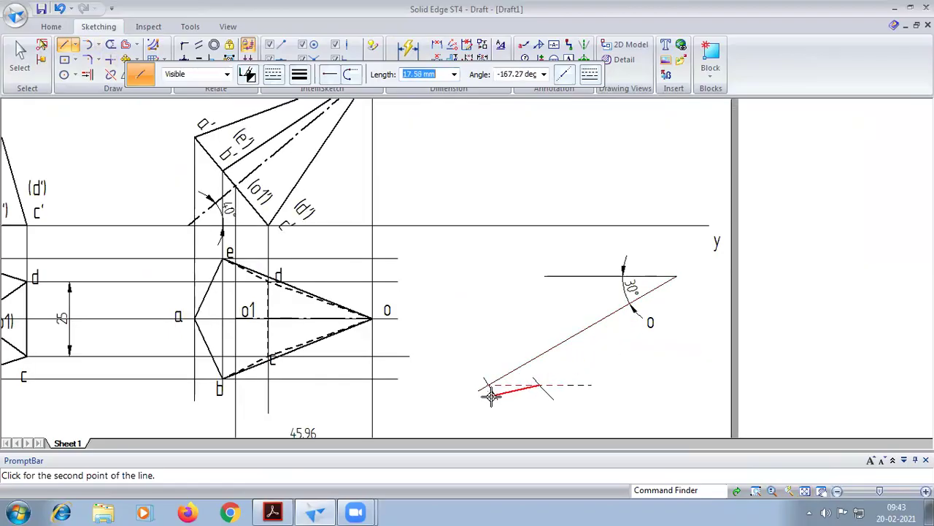
left_click(643, 296)
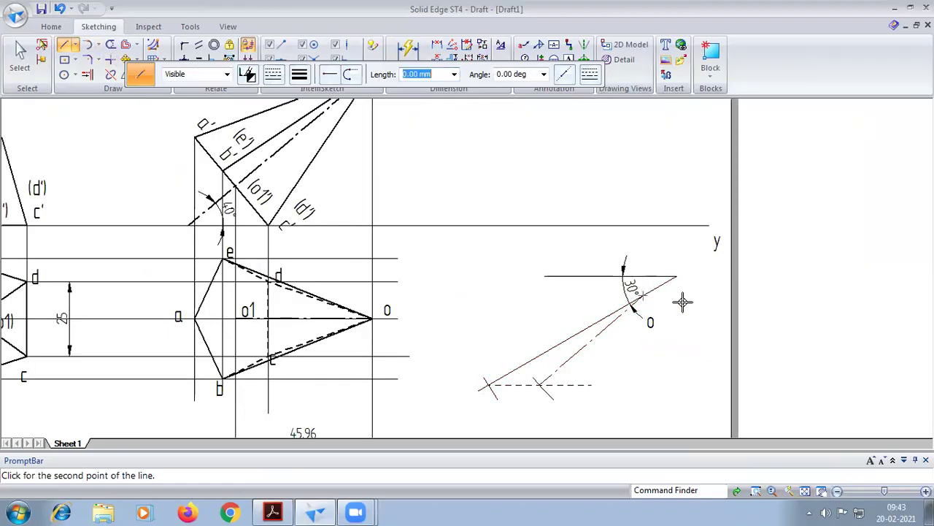
Extend the dash-dot axis line up to the short horizontal line and add an angular dimension between the two
left_click(86, 76)
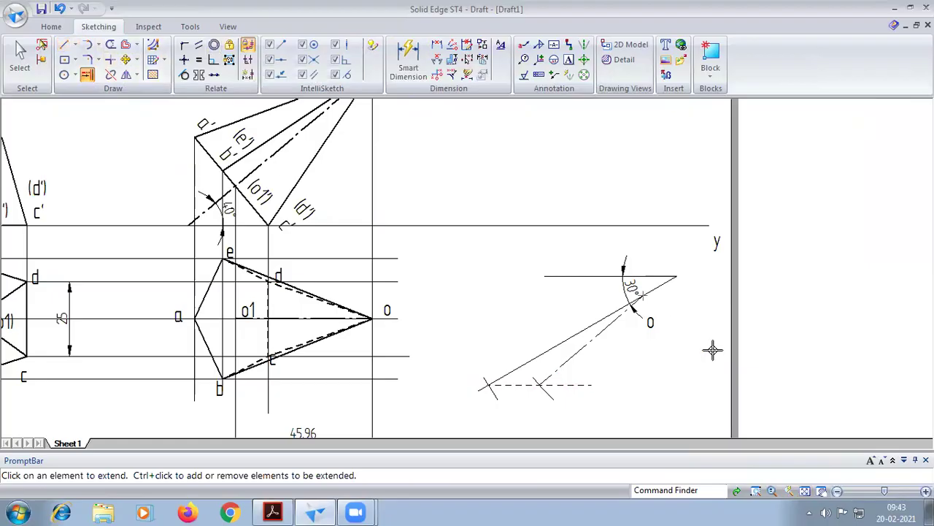
left_click(602, 330)
left_click(419, 57)
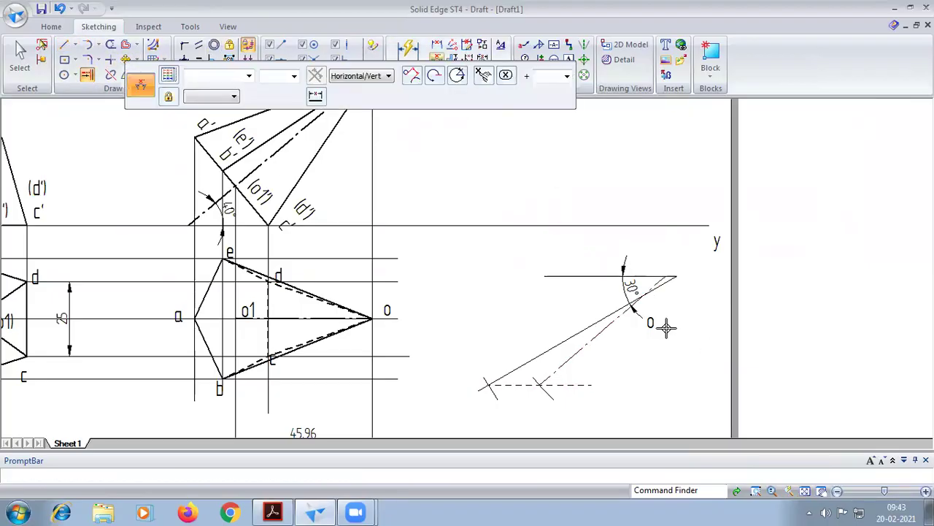
left_click(619, 318)
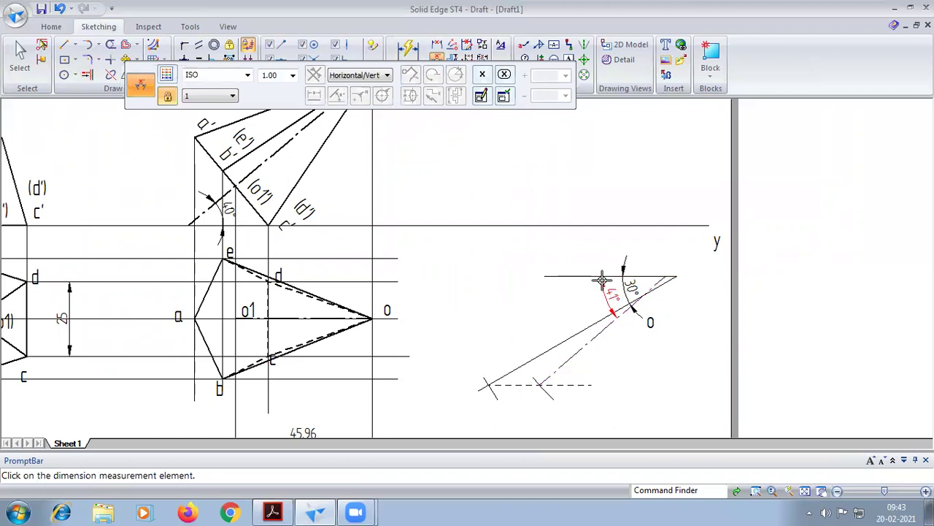
left_click(602, 280)
left_click(605, 290)
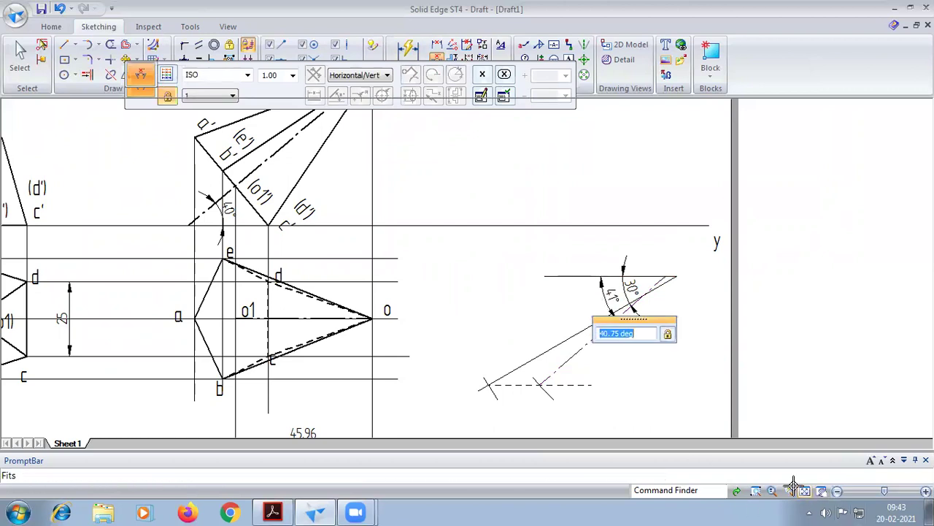
Copy the second top view with its labels, placing apex o at the arc center on the inclined line
left_click(822, 491)
left_click(20, 55)
scroll(474, 253, "up", 1)
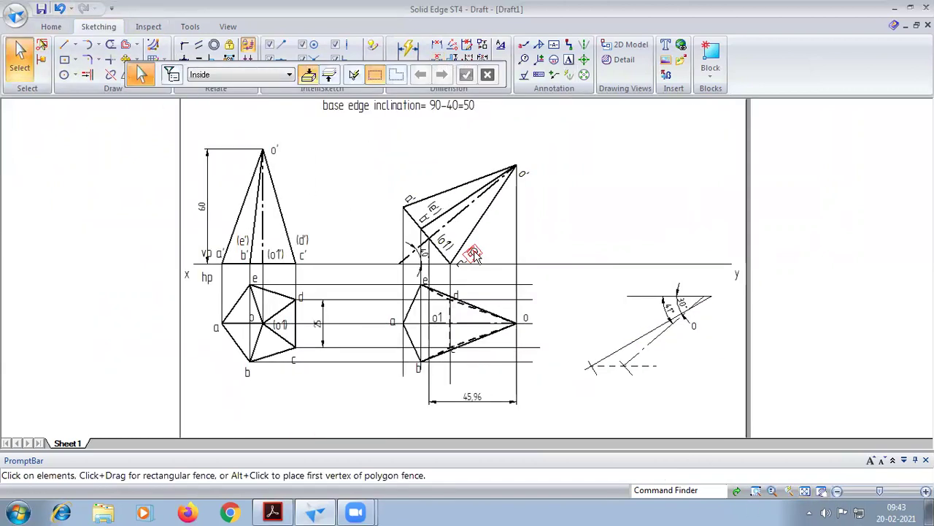
left_click_drag(373, 268, 553, 393)
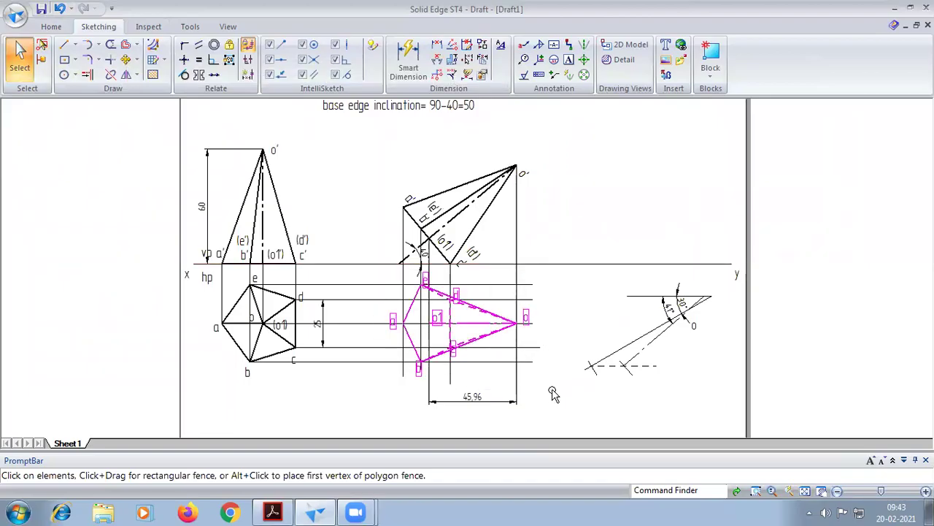
left_click(126, 59)
scroll(477, 331, "up", 2)
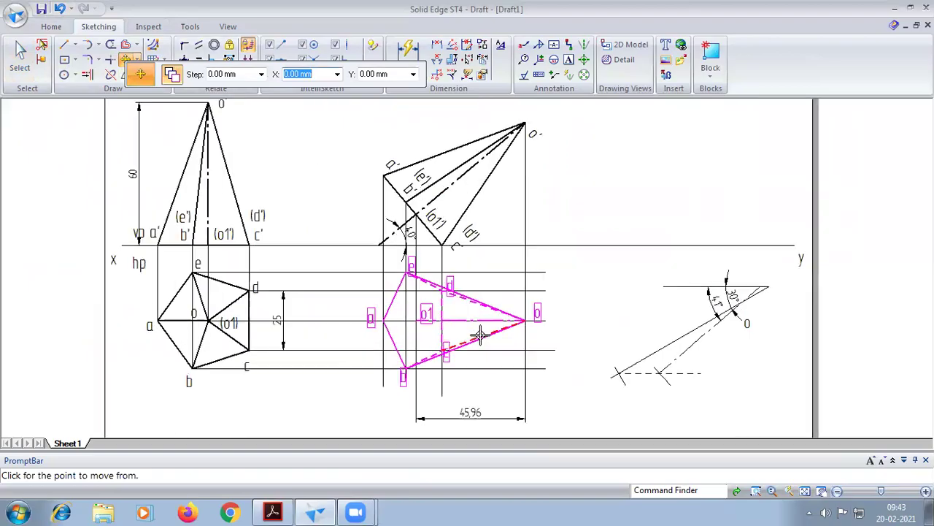
left_click(535, 316)
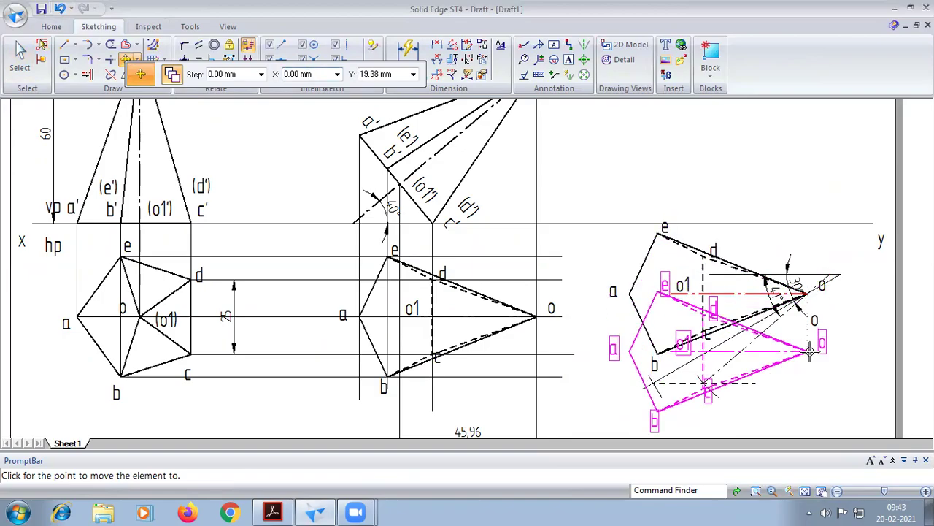
left_click(807, 293)
Rotate the copied top view 40.75° about apex o so its axis o1–o lies along the dash-dot apparent-angle line
left_click(137, 59)
left_click(150, 91)
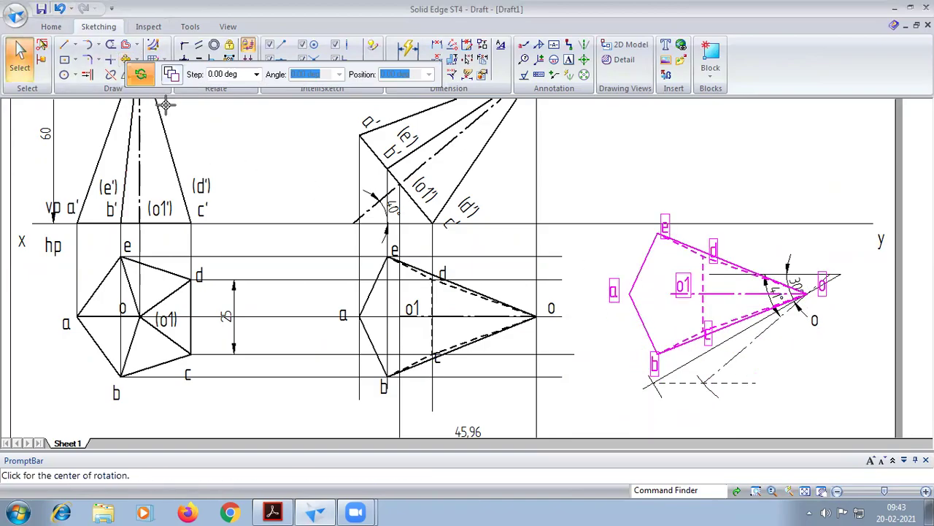
left_click(809, 292)
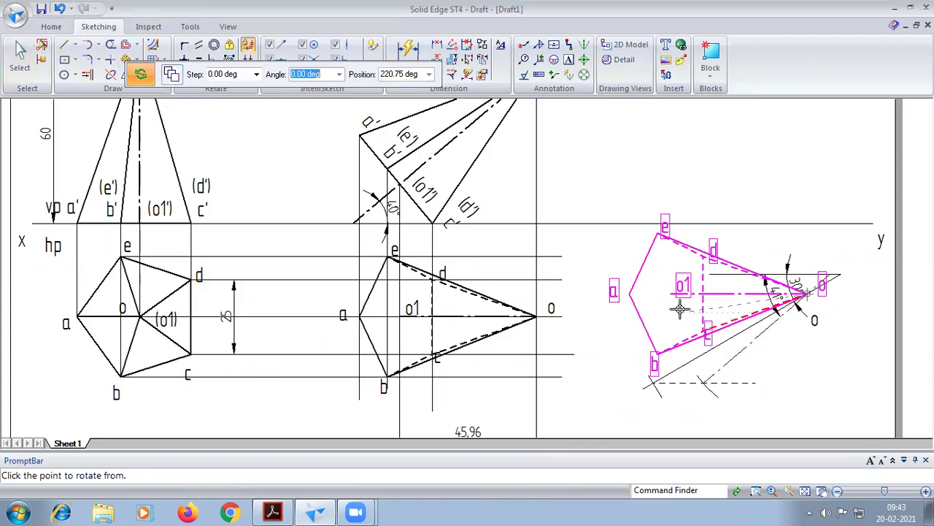
left_click(672, 294)
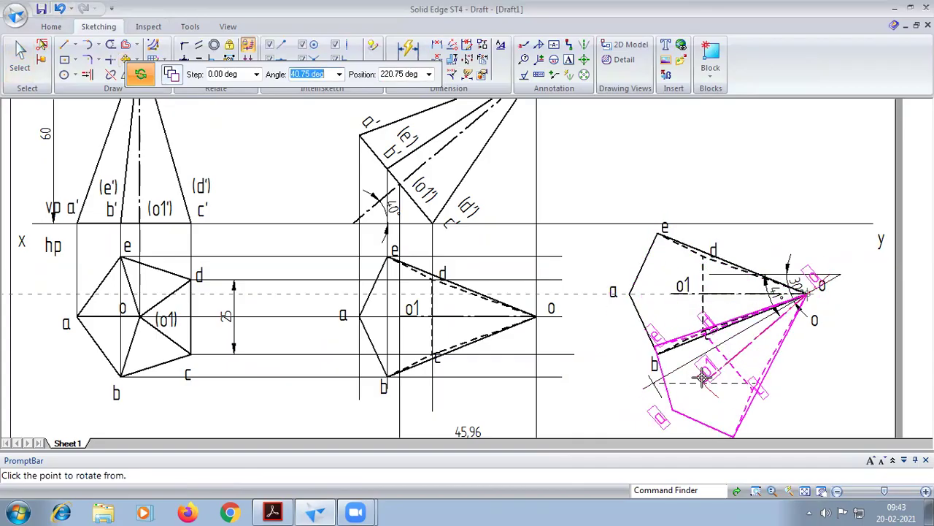
scroll(702, 376, "up", 10)
left_click(685, 372)
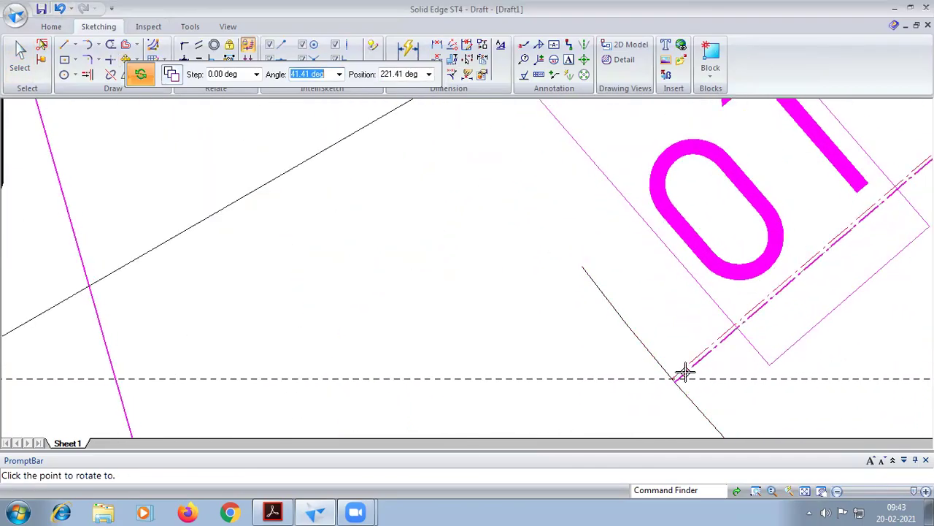
scroll(685, 373, "up", 5)
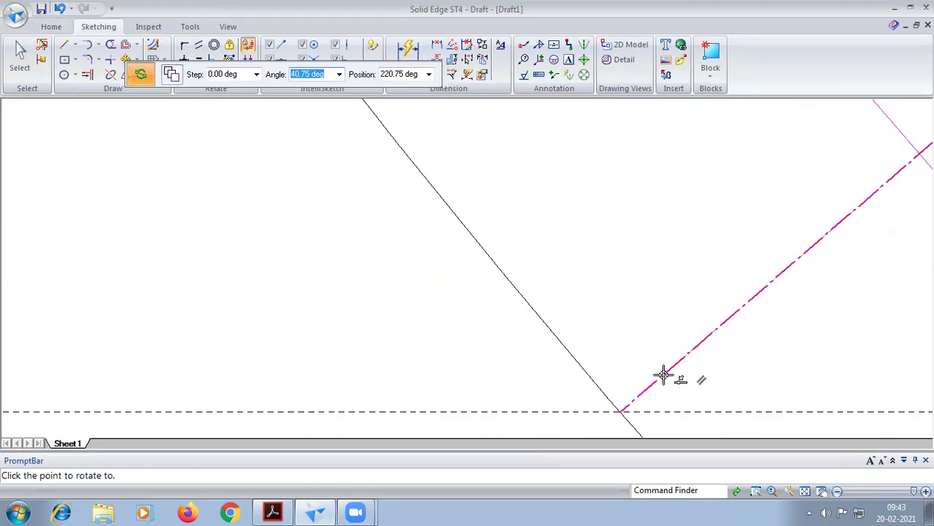
left_click(663, 375)
left_click(805, 491)
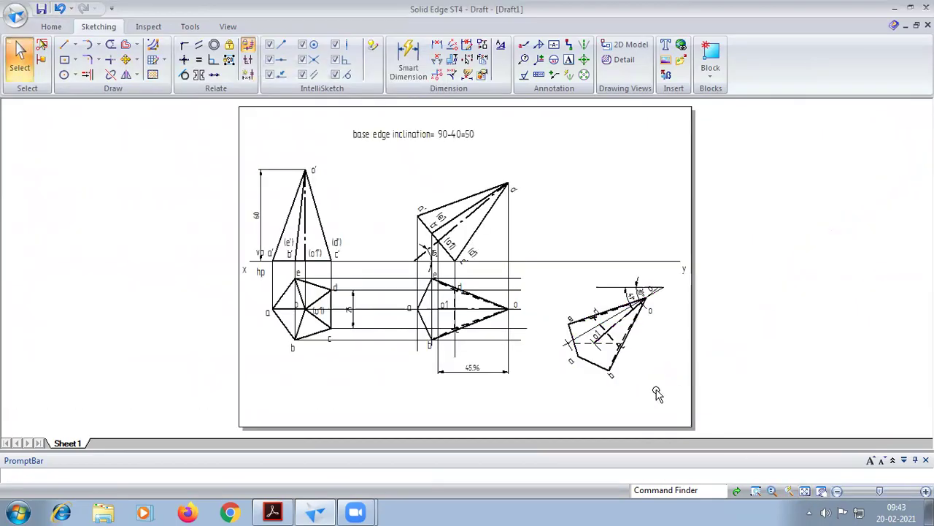
Draw a thin vertical projector from apex o of the rotated top view up to the height of o' in the second front view
left_click(63, 45)
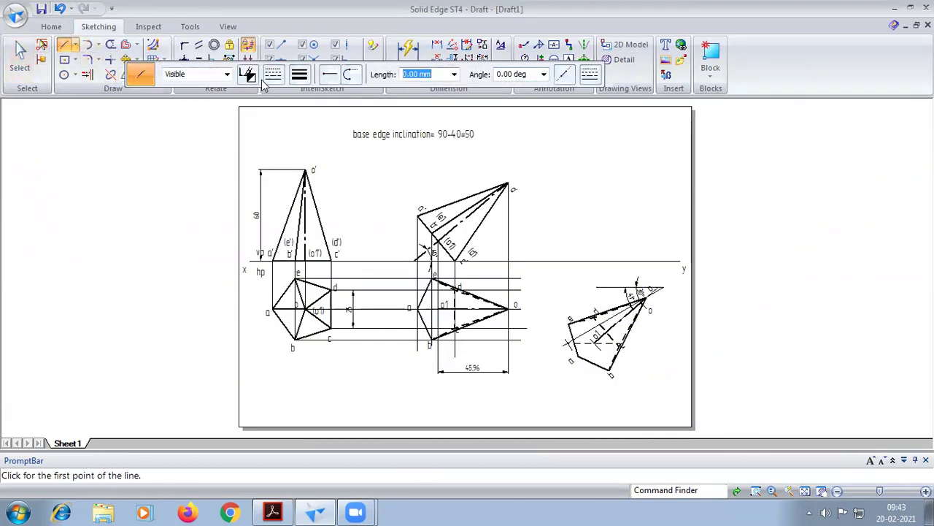
left_click(300, 76)
left_click(319, 94)
scroll(549, 323, "up", 3)
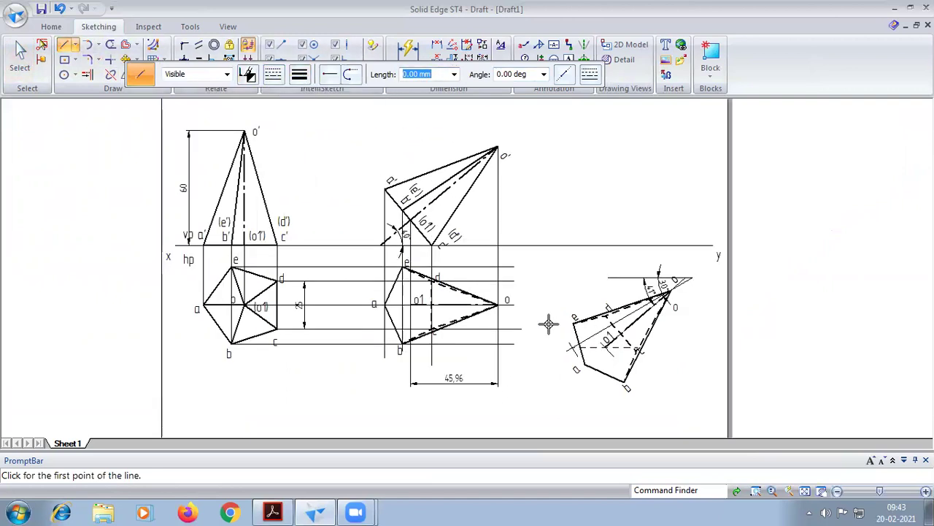
scroll(611, 315, "down", 2)
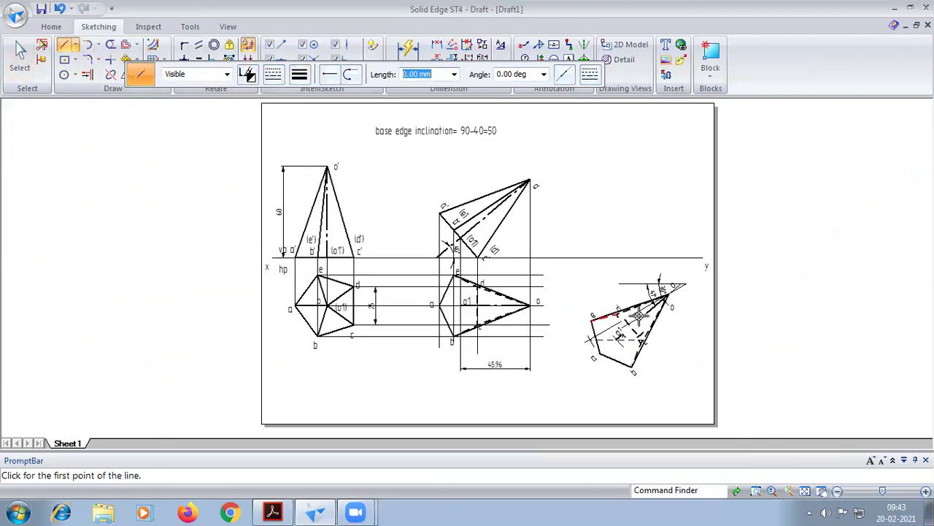
scroll(650, 315, "up", 2)
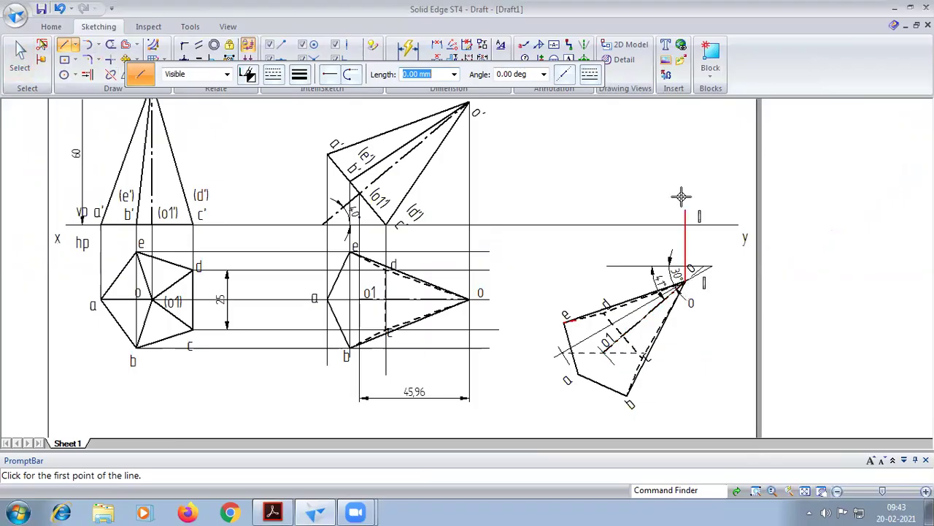
left_click(686, 285)
scroll(654, 268, "down", 2)
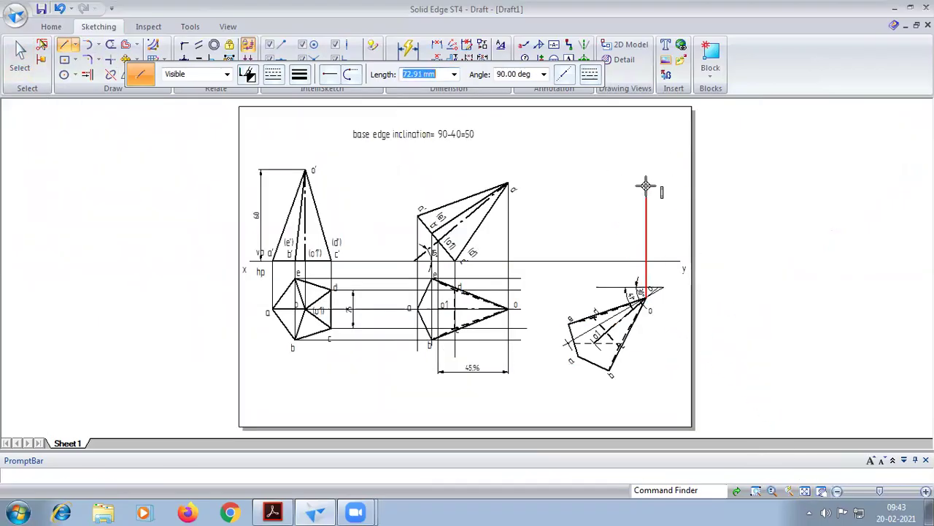
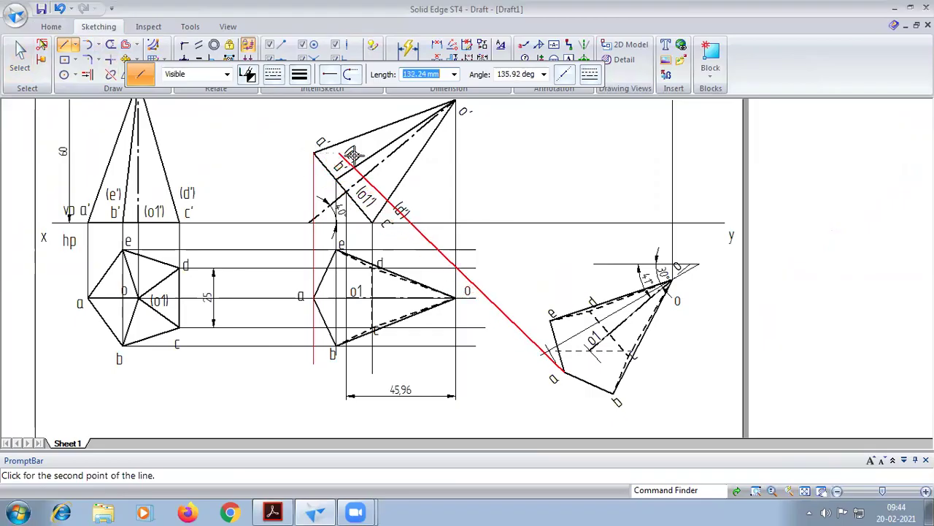
Draw vertical projectors from base corners a and b of the rotated top view up to the heights of a' and b'
left_click(564, 152)
right_click(606, 376)
left_click(613, 392)
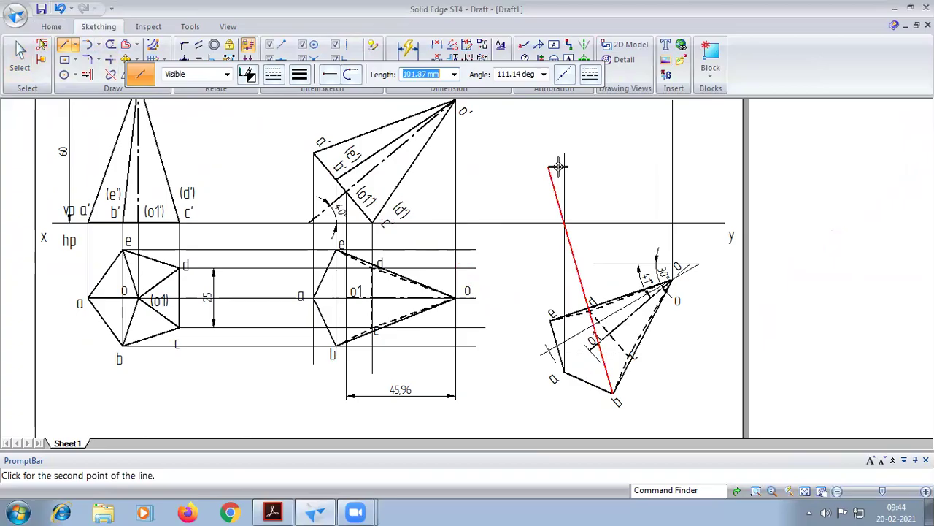
left_click(617, 176)
key("Escape")
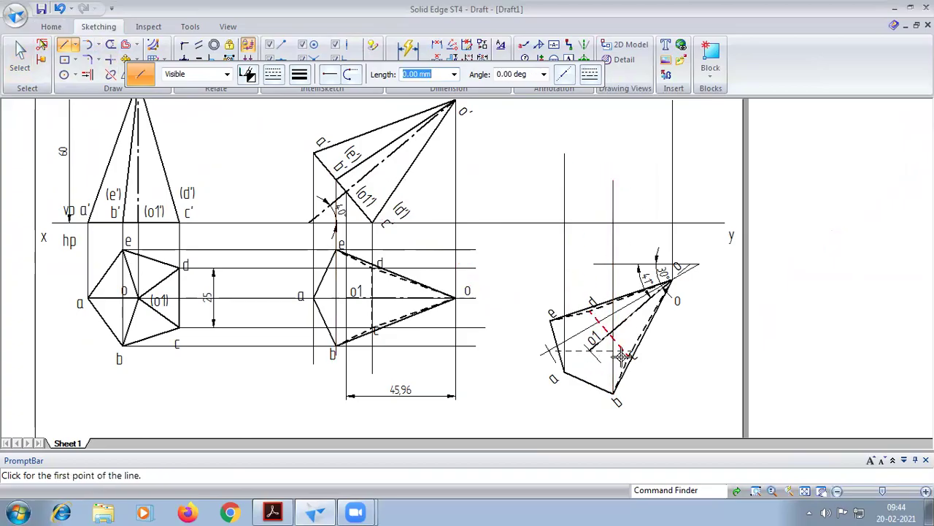
Draw vertical projectors from c and d up to the xy line, and from e and o1 to the heights of e' and o1'
left_click(630, 355)
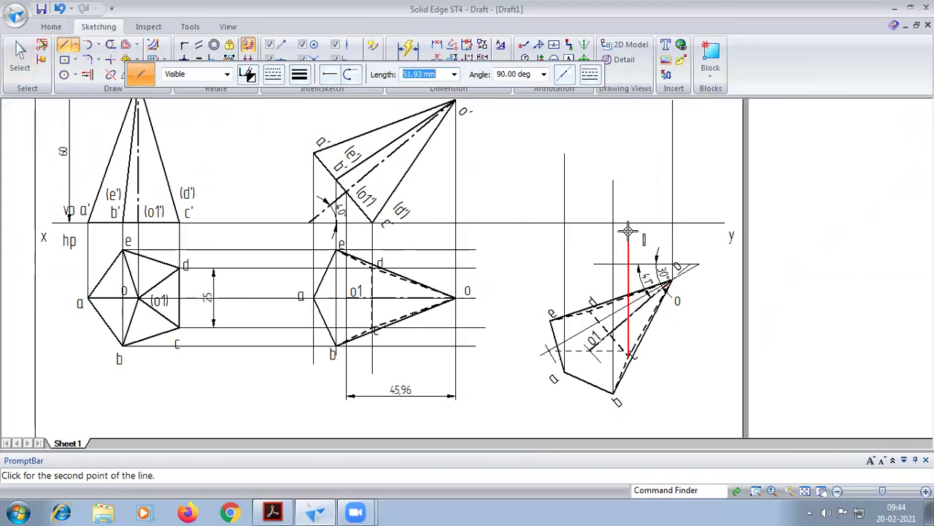
left_click(590, 310)
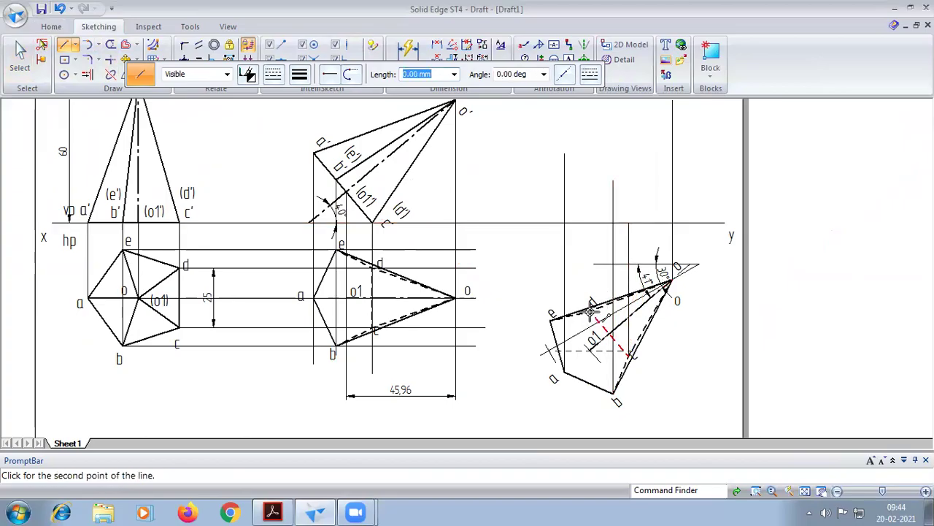
left_click(587, 223)
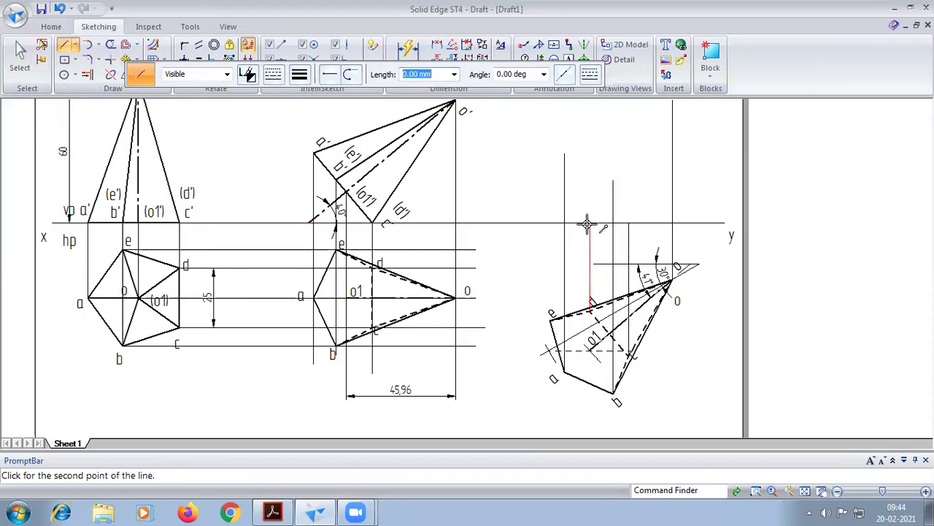
left_click(551, 178)
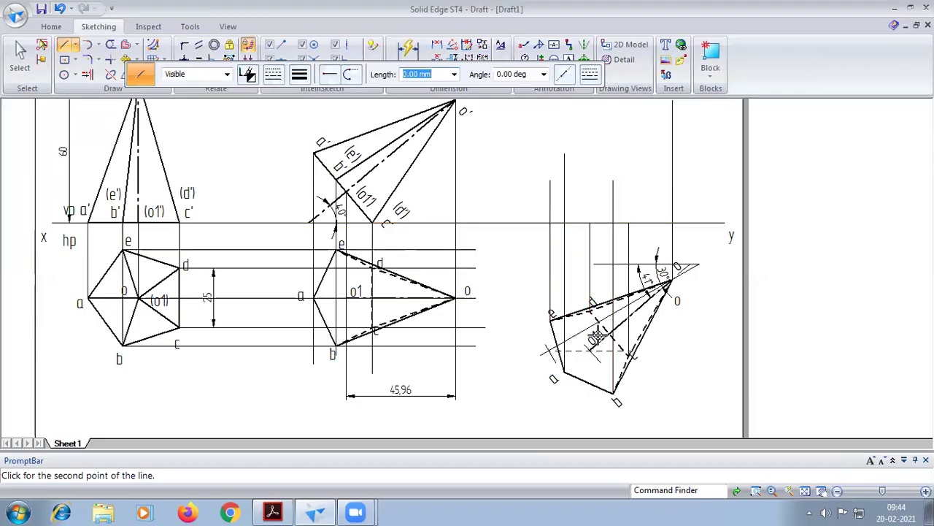
left_click(589, 348)
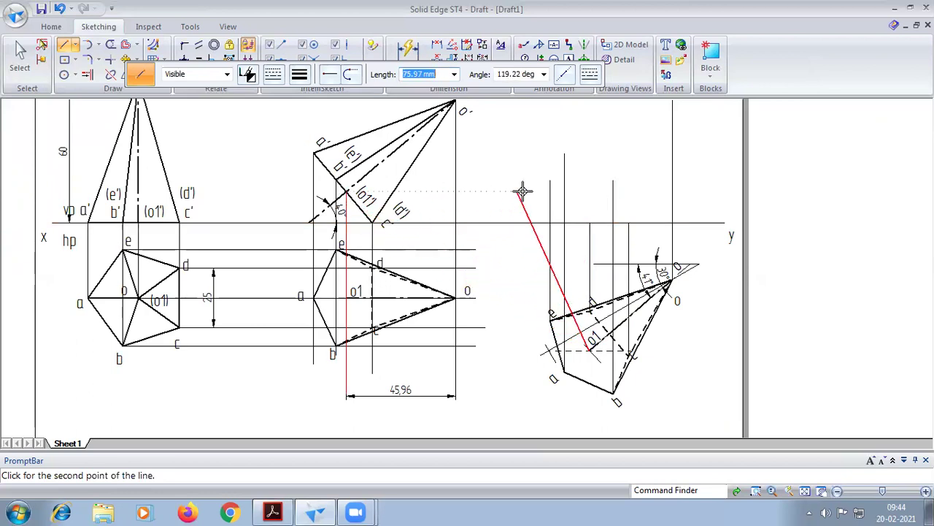
left_click(590, 191)
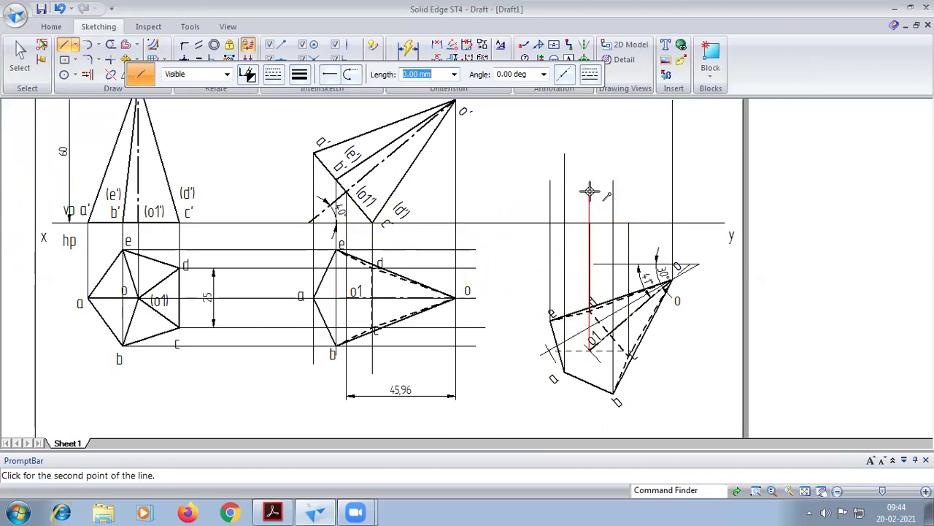
Label the upper ends of the third-stage projectors a', b', c', d', e', o1' and o'
left_click(570, 59)
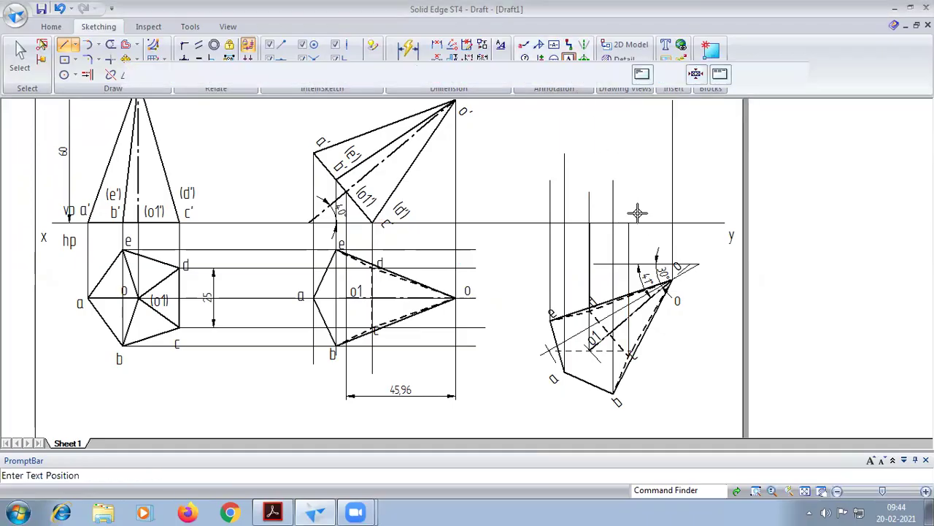
left_click(568, 146)
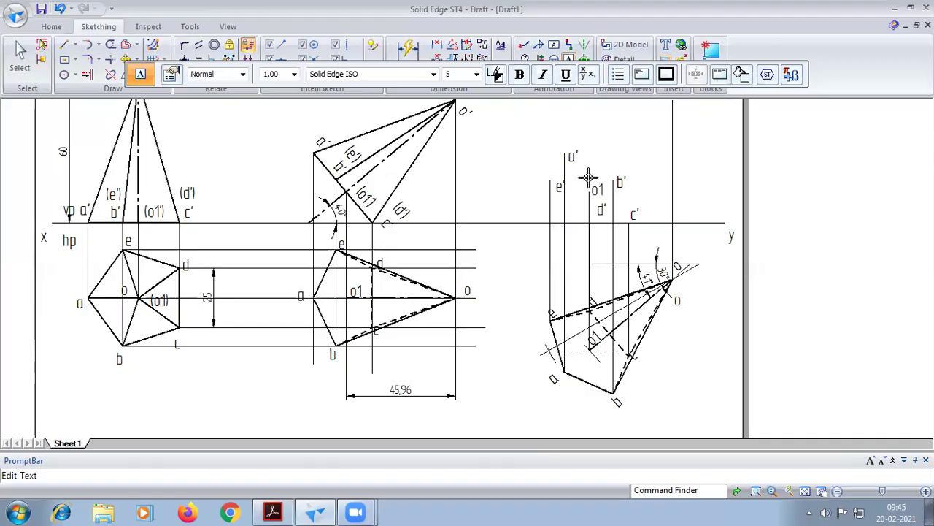
scroll(588, 176, "down", 3)
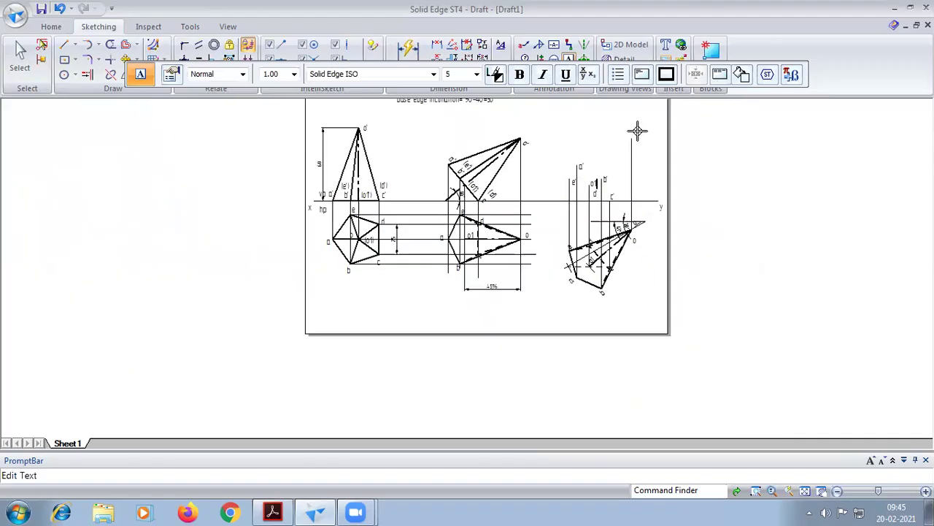
scroll(635, 130, "up", 3)
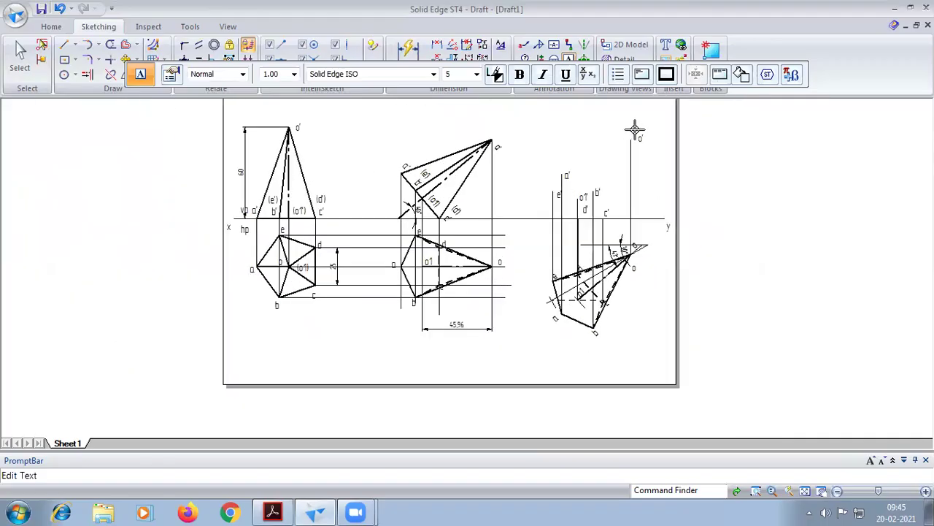
Draw thick visible base edges a'b' and b'c' of the third-stage front view between the projector ends
left_click(65, 46)
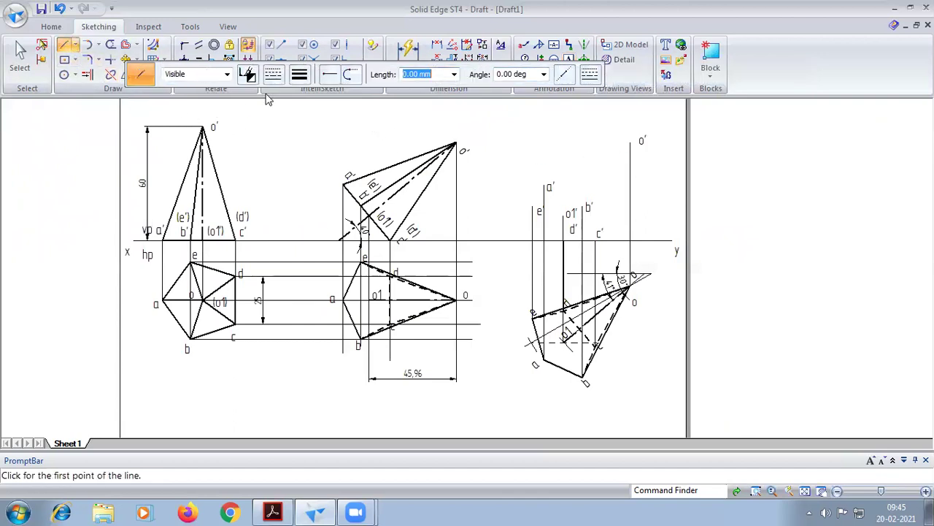
left_click(300, 74)
left_click(312, 130)
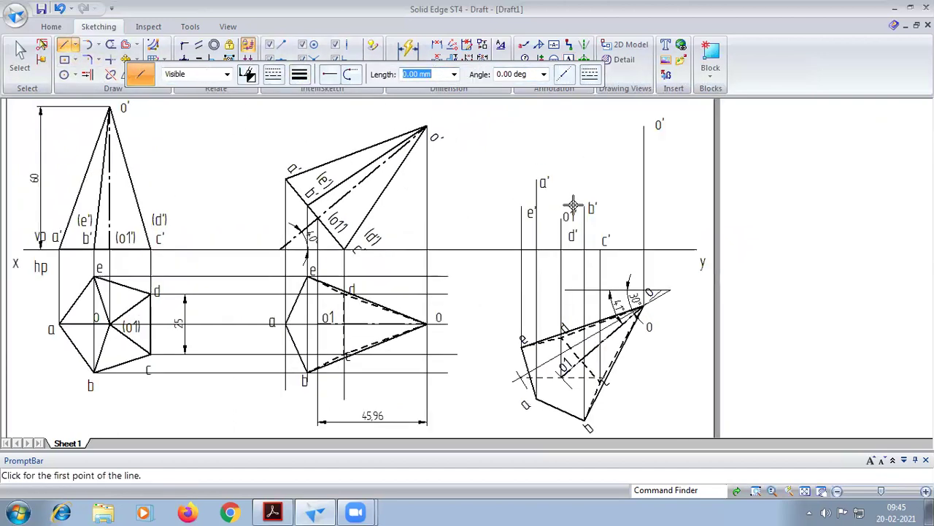
scroll(573, 201, "up", 2)
left_click(528, 174)
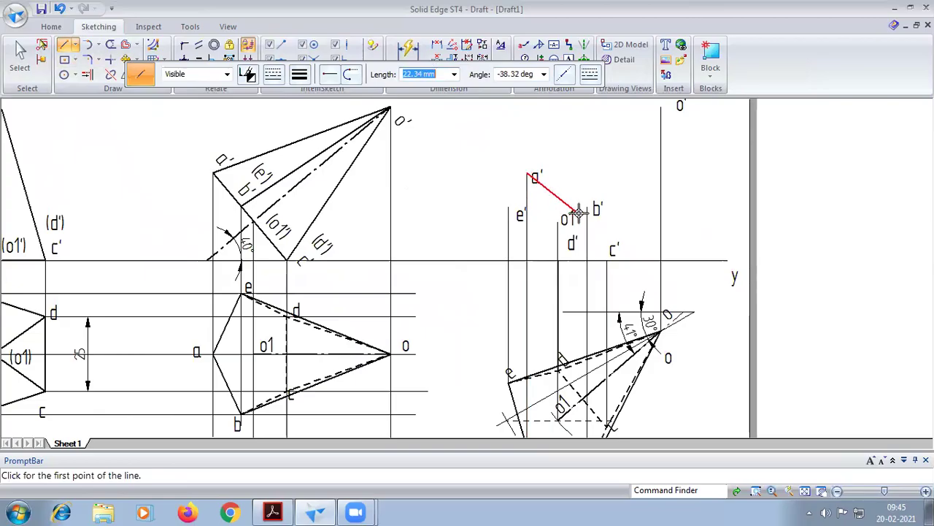
left_click(588, 207)
left_click(608, 257)
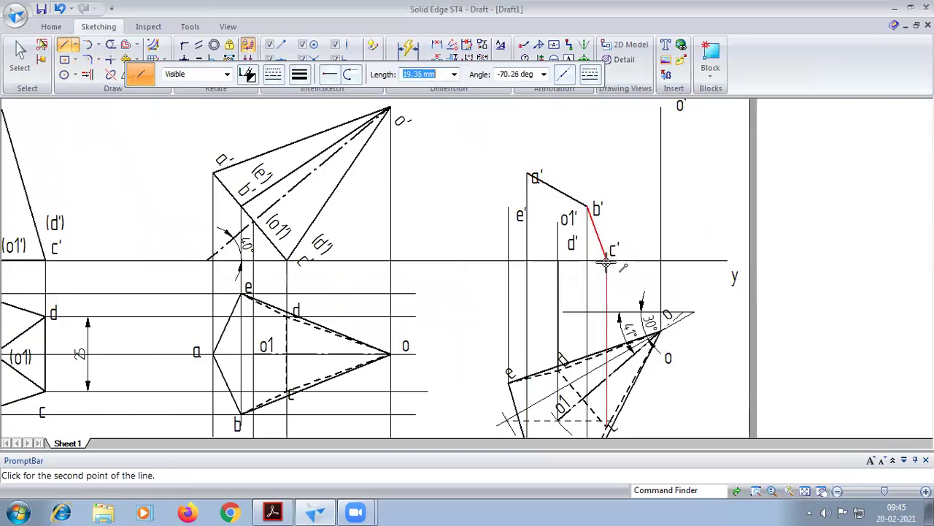
Continue the third-stage base outline from c' along the xy line to d' and up to e'
scroll(558, 275, "up", 2)
scroll(558, 276, "up", 1)
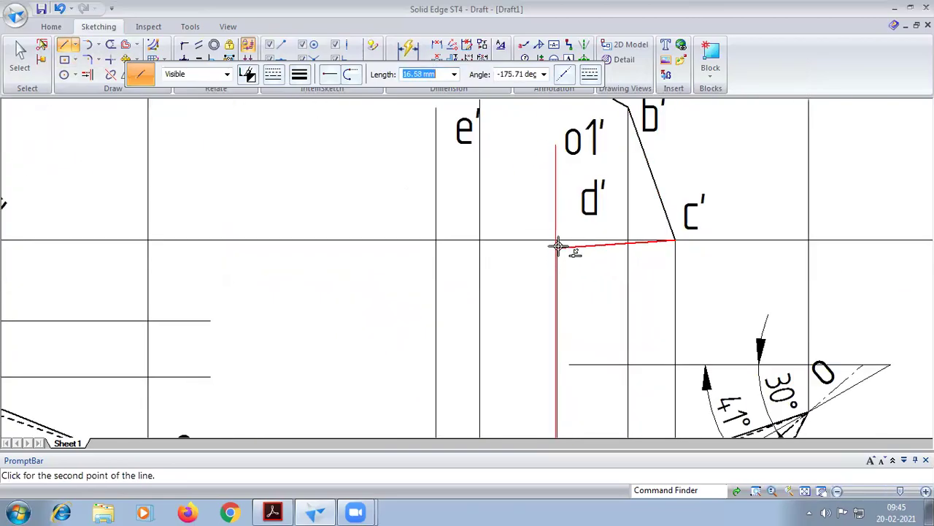
left_click(557, 249)
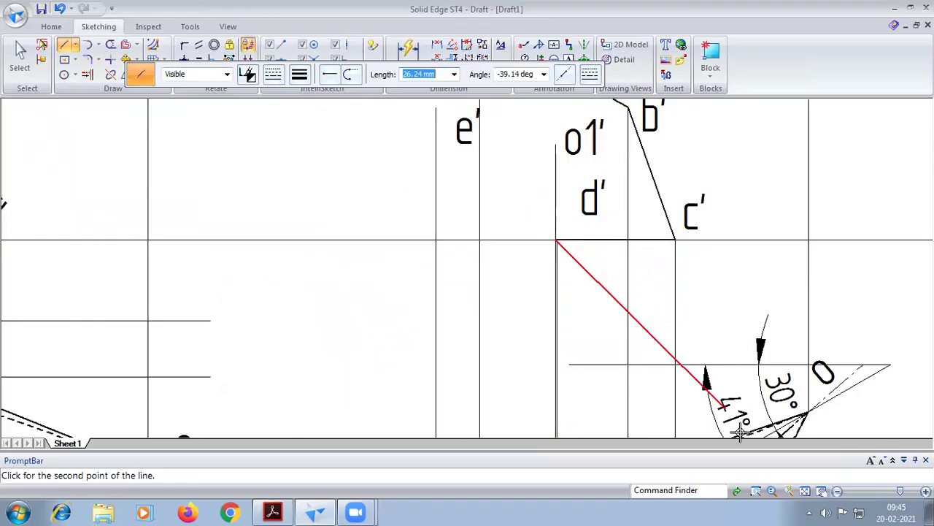
left_click(805, 491)
scroll(583, 260, "up", 4)
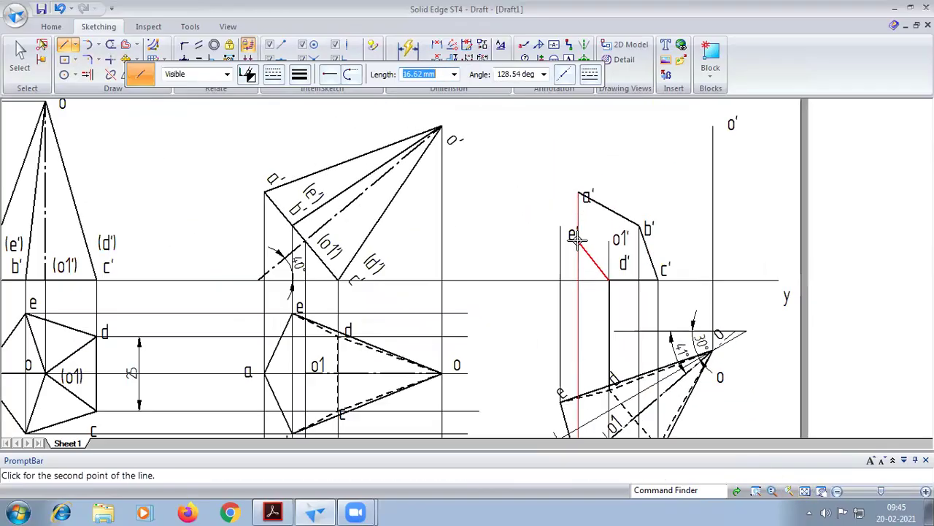
left_click(548, 213)
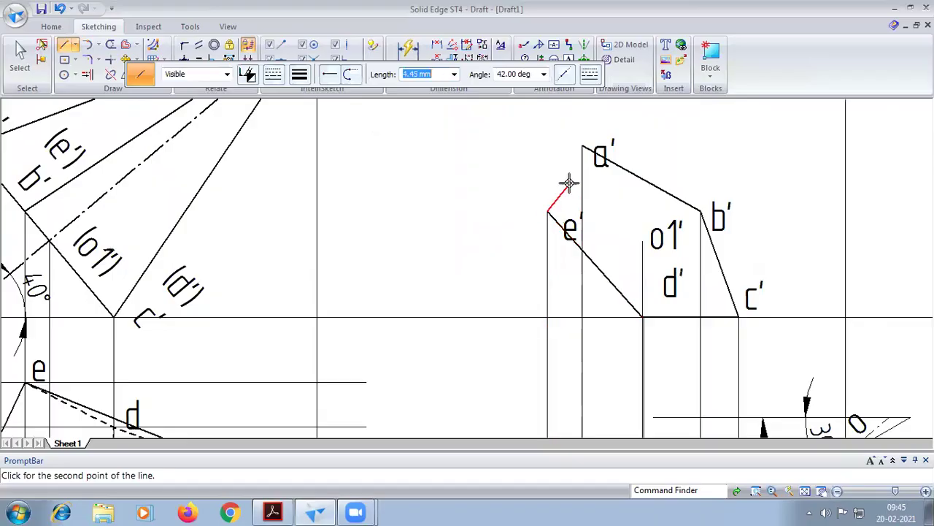
Try to close the third-stage base outline from e' to a', and delete the misplaced edge
double_click(576, 146)
left_click(810, 490)
scroll(726, 281, "up", 2)
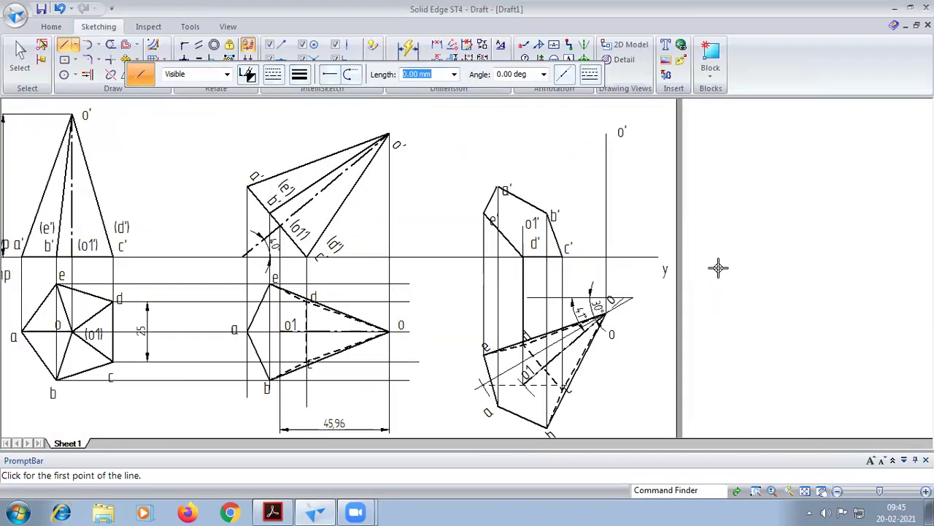
scroll(501, 181, "up", 1)
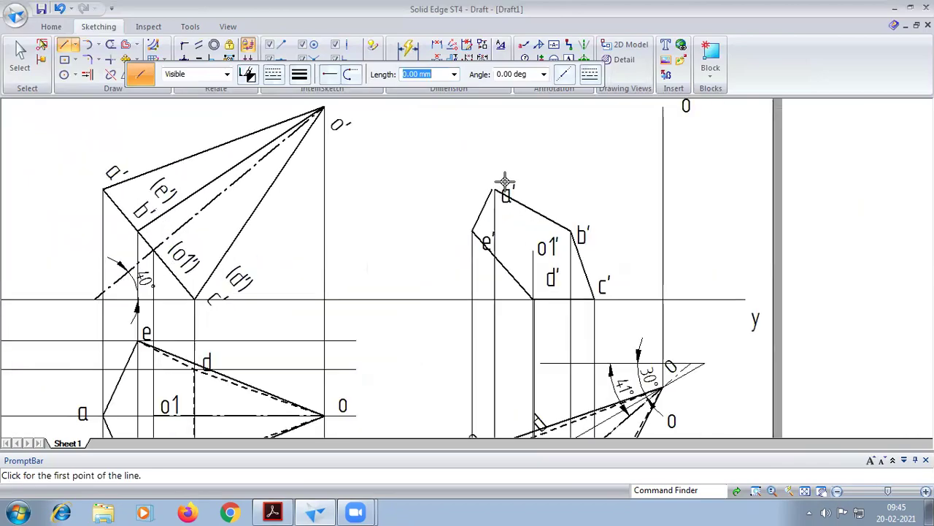
left_click(26, 69)
left_click(487, 210)
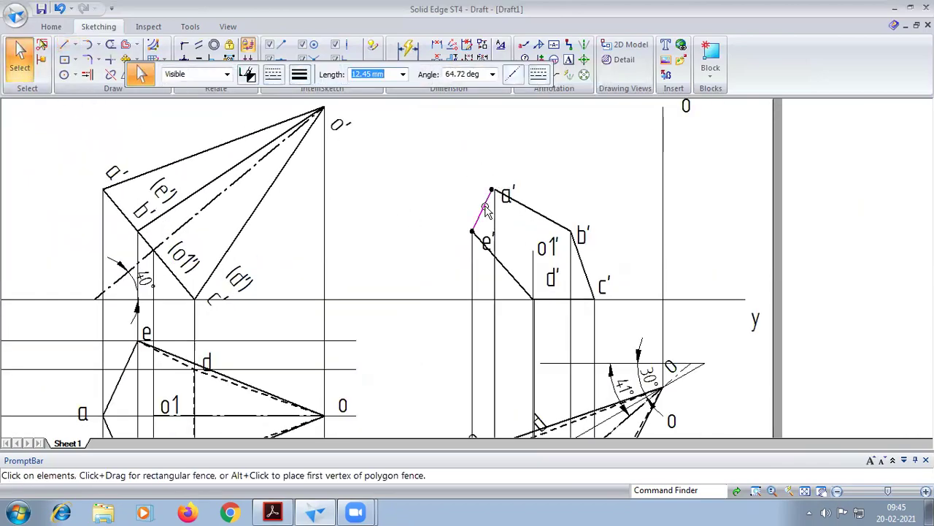
key("Delete")
Draw the thick base edge from e' exactly to the upper end of the a' projector
left_click(64, 45)
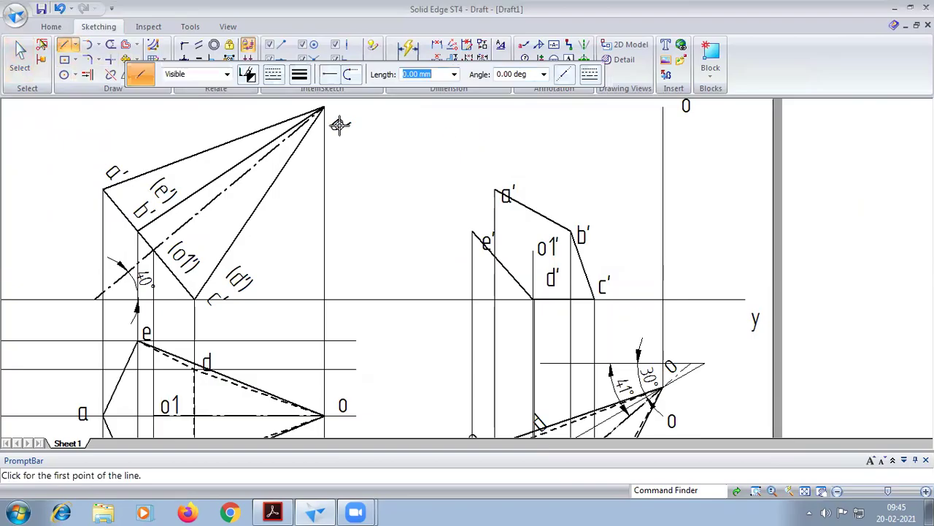
left_click(305, 76)
left_click(314, 120)
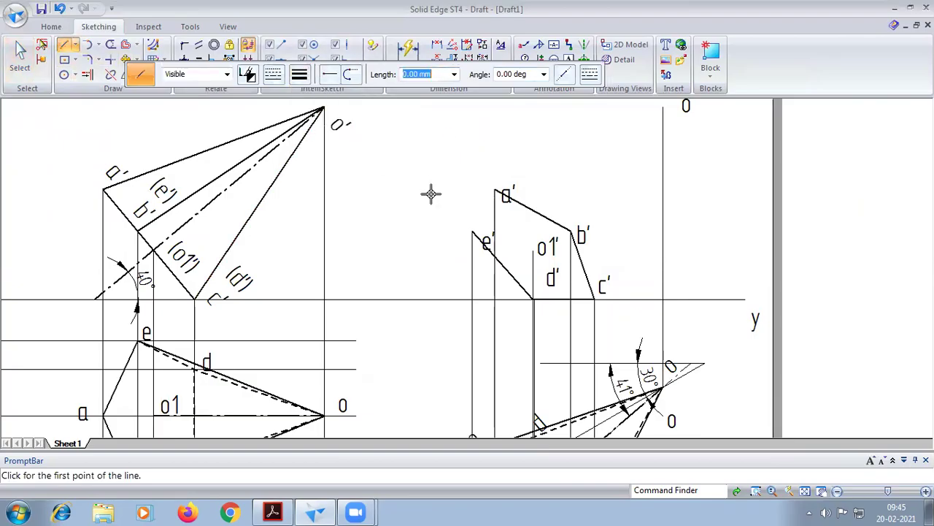
left_click(473, 232)
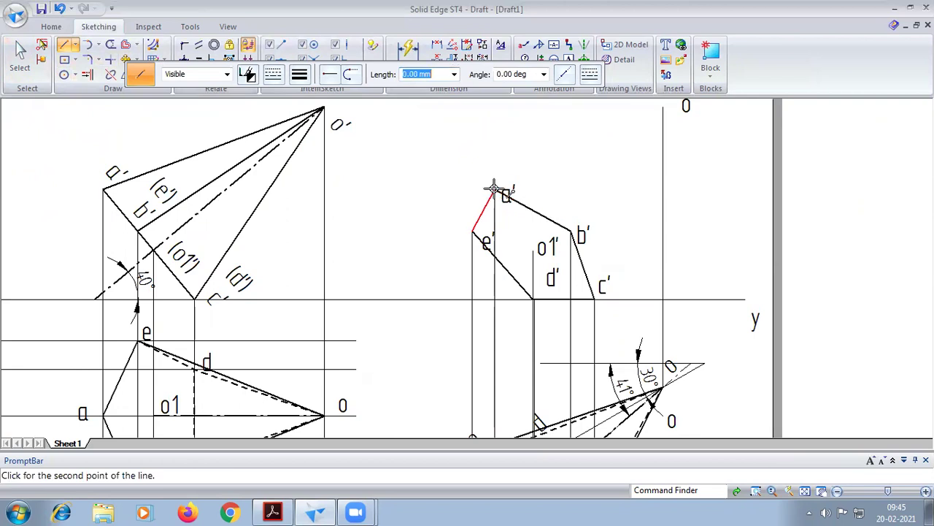
left_click(495, 191)
Draw thick visible slant edges from a', b' and c' to apex o' in the third-stage front view
scroll(496, 191, "down", 2)
left_click(600, 138)
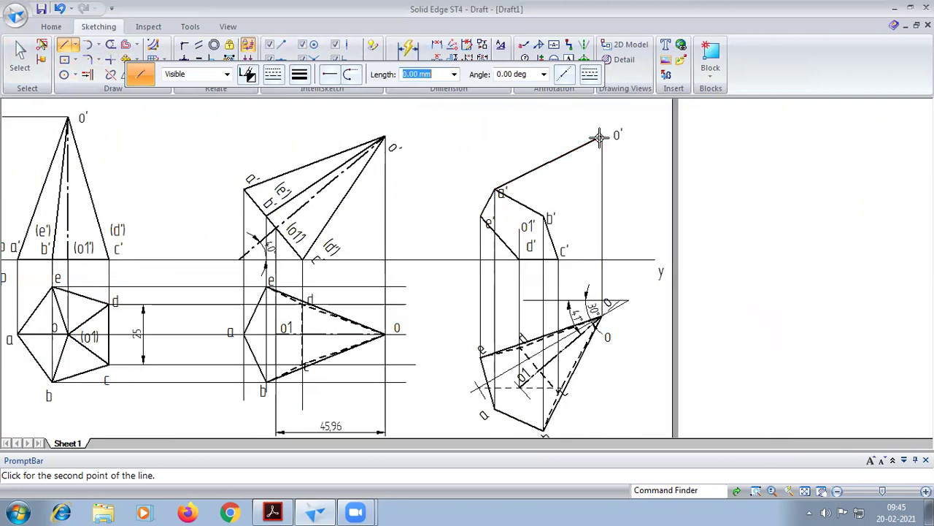
right_click(600, 138)
left_click(544, 213)
left_click(601, 134)
right_click(601, 136)
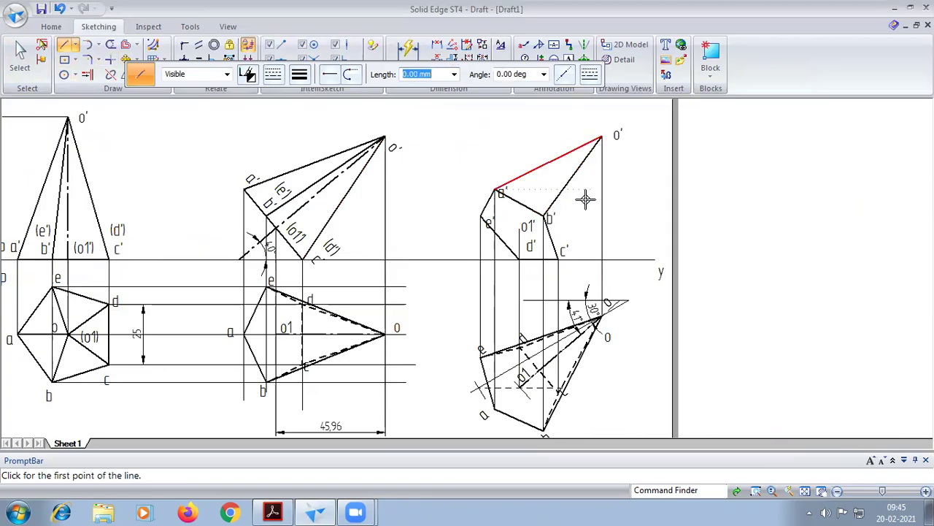
left_click(557, 257)
left_click(600, 137)
right_click(601, 137)
Draw the hidden slant edge from e' to apex o' as a dashed line
scroll(538, 172, "up", 2)
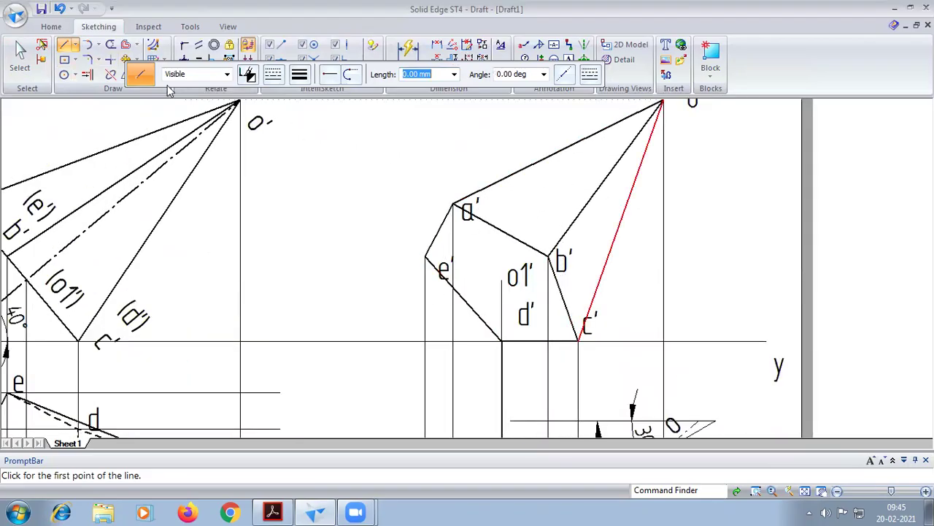
left_click(273, 74)
left_click(306, 105)
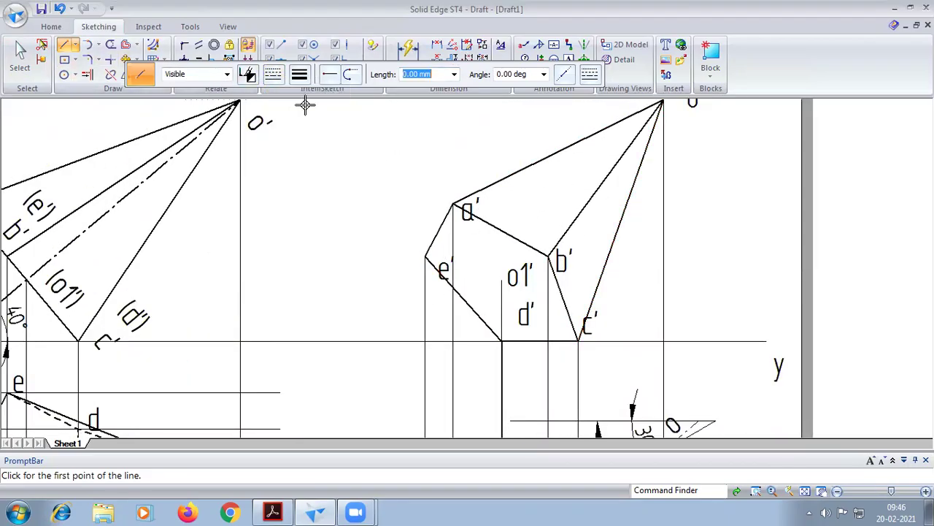
left_click(421, 254)
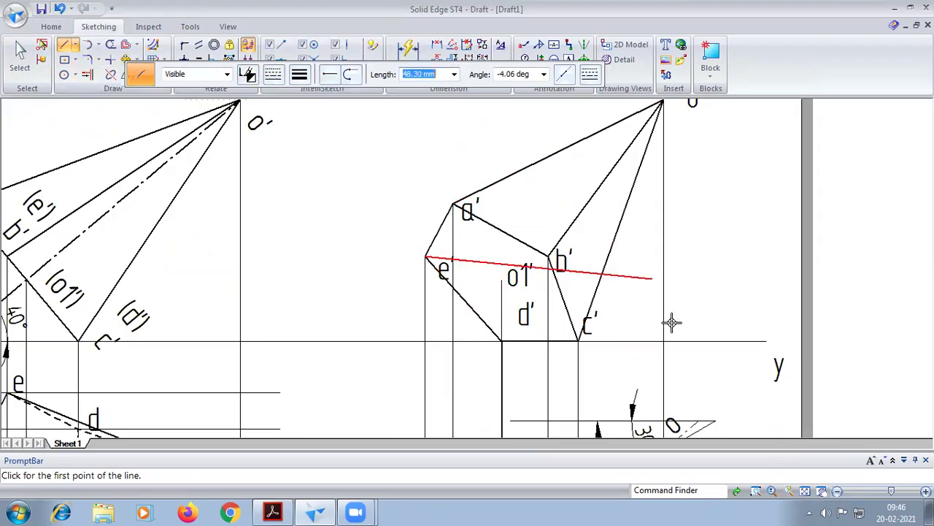
left_click(805, 490)
scroll(692, 257, "up", 2)
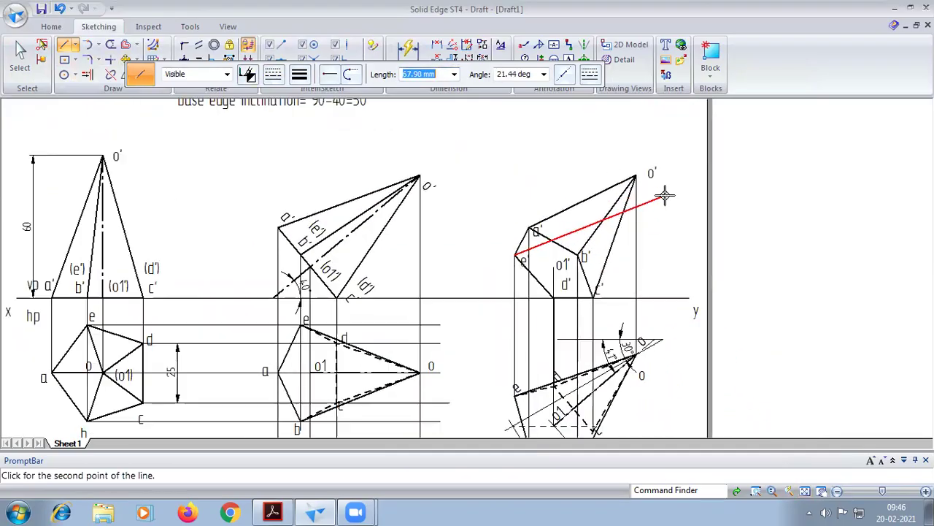
left_click(629, 161)
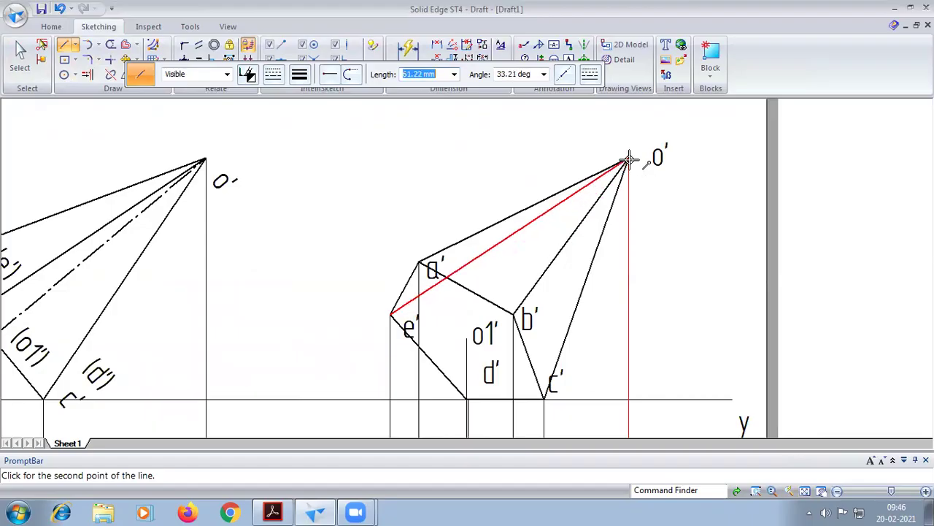
right_click(482, 389)
Delete the base edges d'e' and c'd' of the third-stage front view
scroll(478, 394, "up", 1)
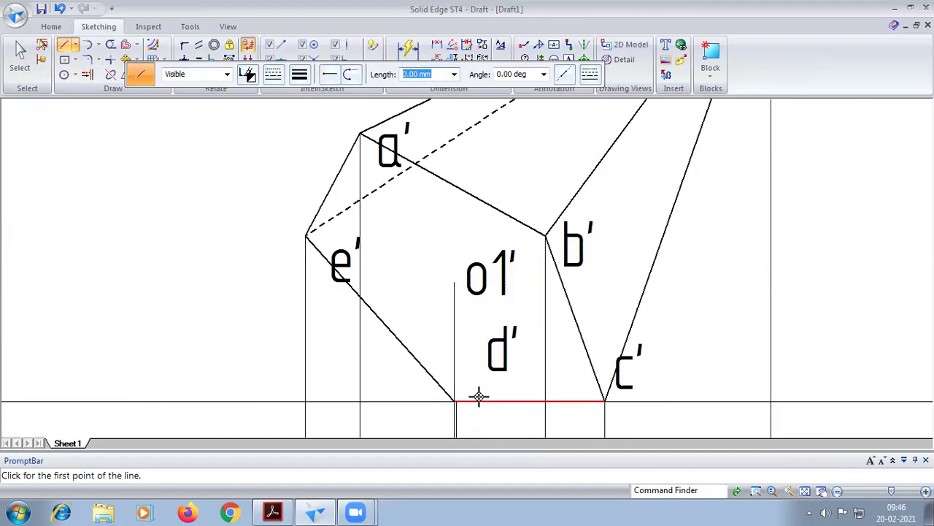
scroll(465, 398, "up", 3)
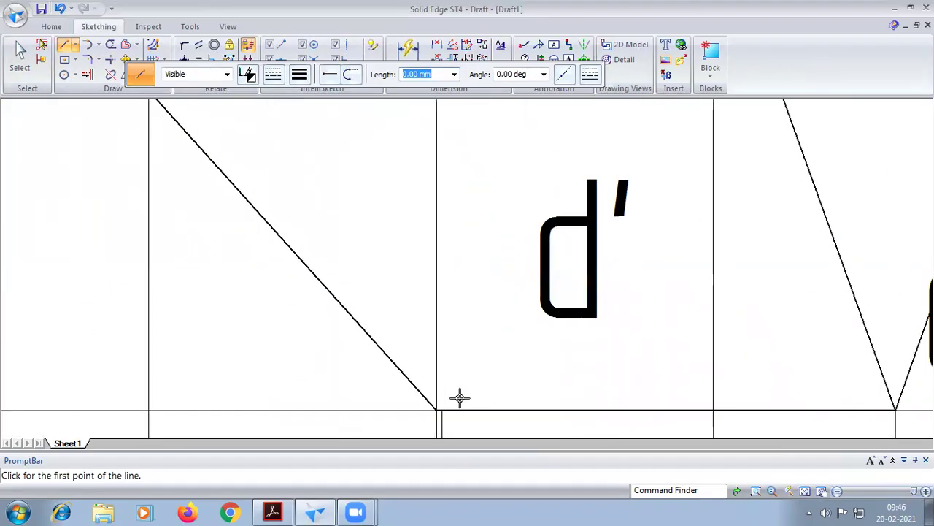
scroll(460, 398, "down", 2)
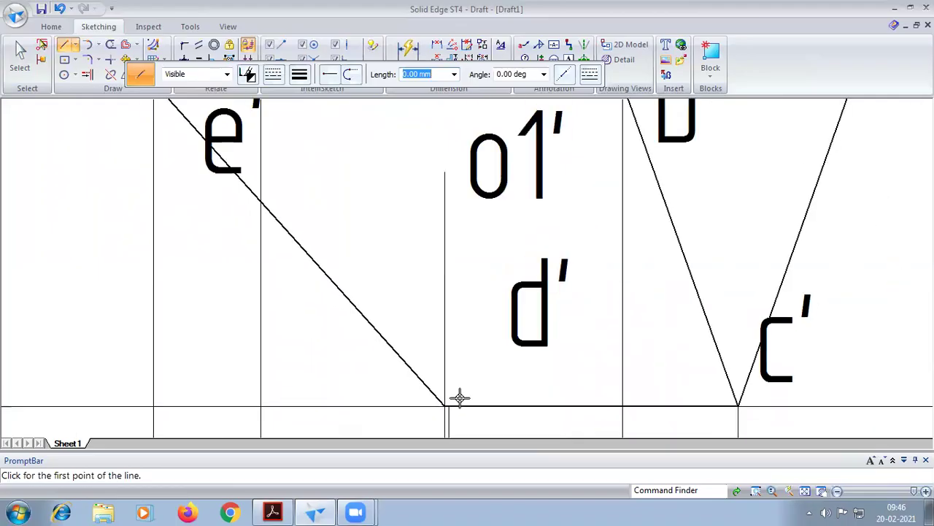
key("Escape")
left_click(426, 393)
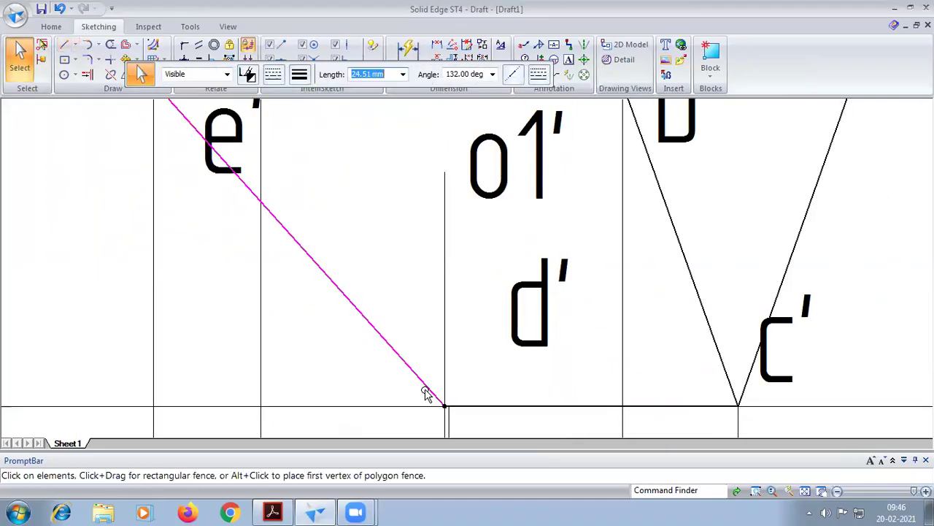
key("Delete")
scroll(426, 392, "down", 1)
scroll(430, 394, "up", 1)
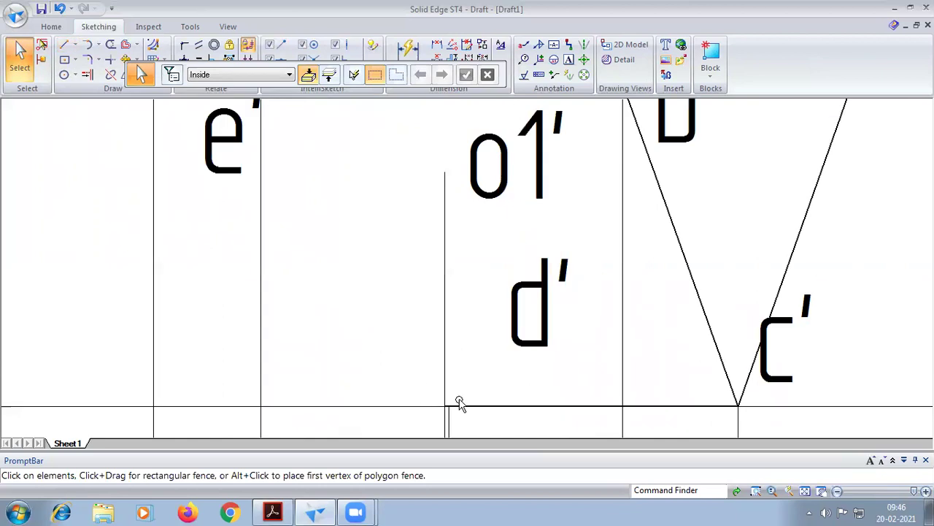
left_click(466, 407)
key("Escape")
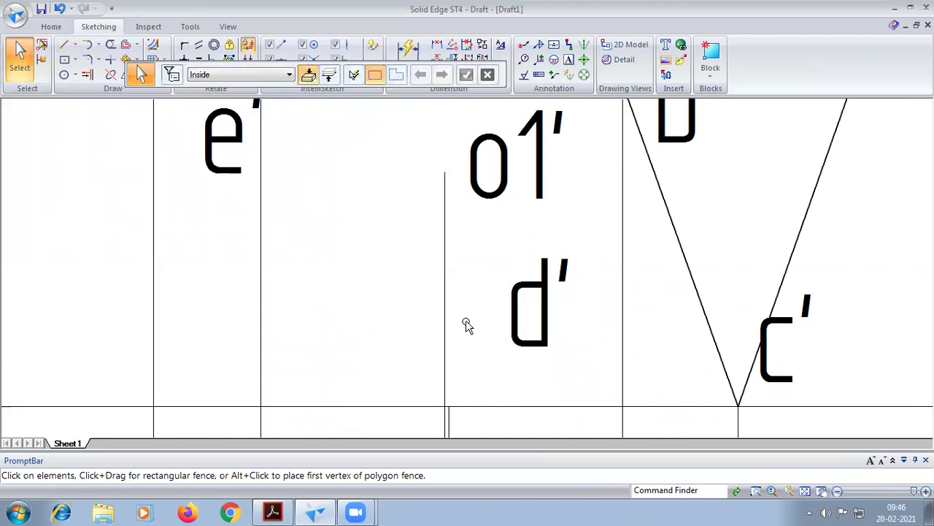
Redraw base edge c'd' along the xy line, ending at the projector of d
left_click(75, 45)
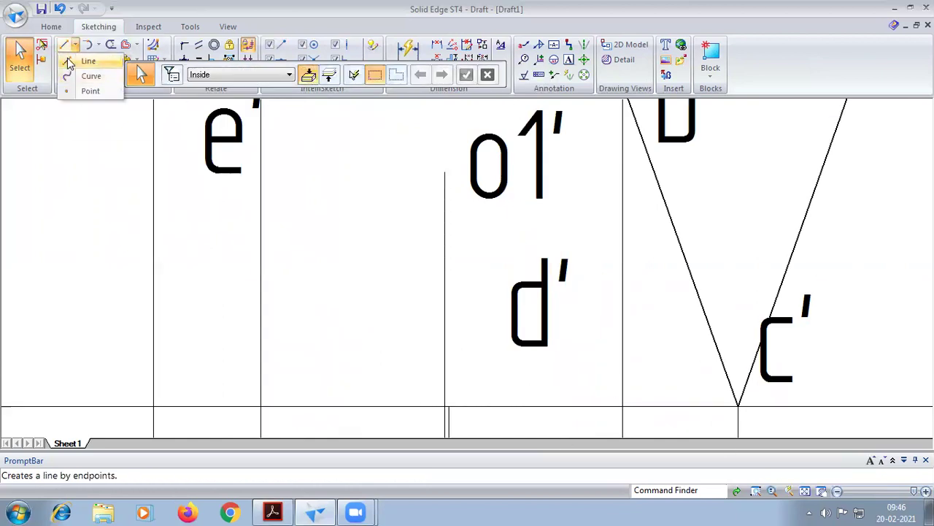
left_click(68, 62)
left_click(447, 406)
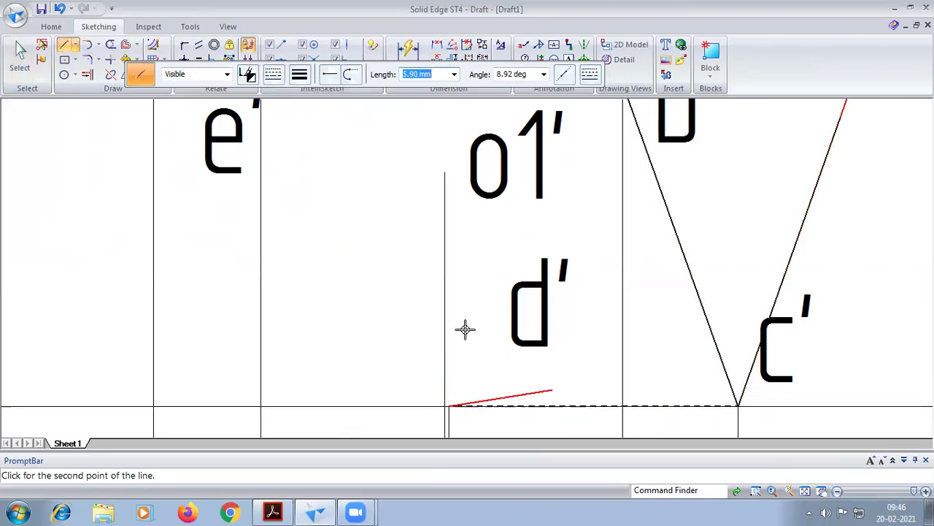
Draw base edge d'e' from d' on the xy line to e' as a continuous line
left_click(284, 83)
left_click(298, 100)
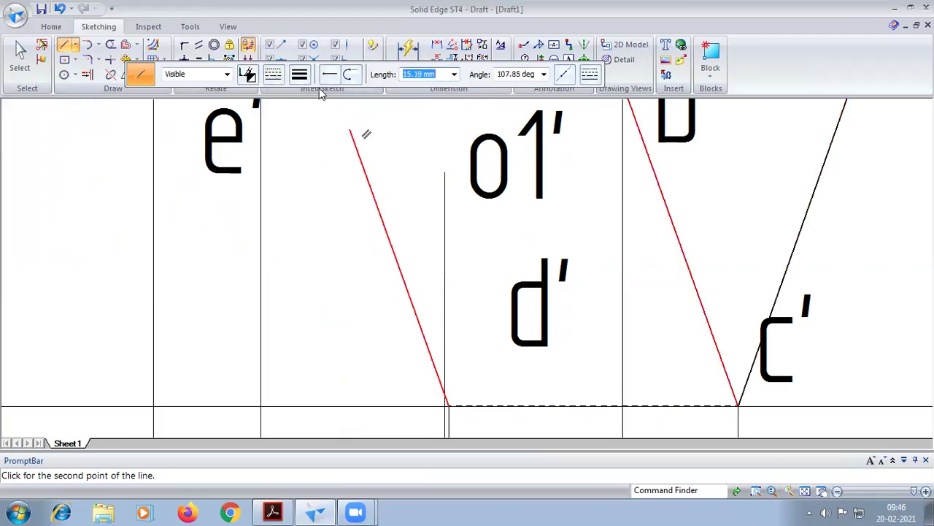
left_click(800, 490)
scroll(571, 245, "up", 3)
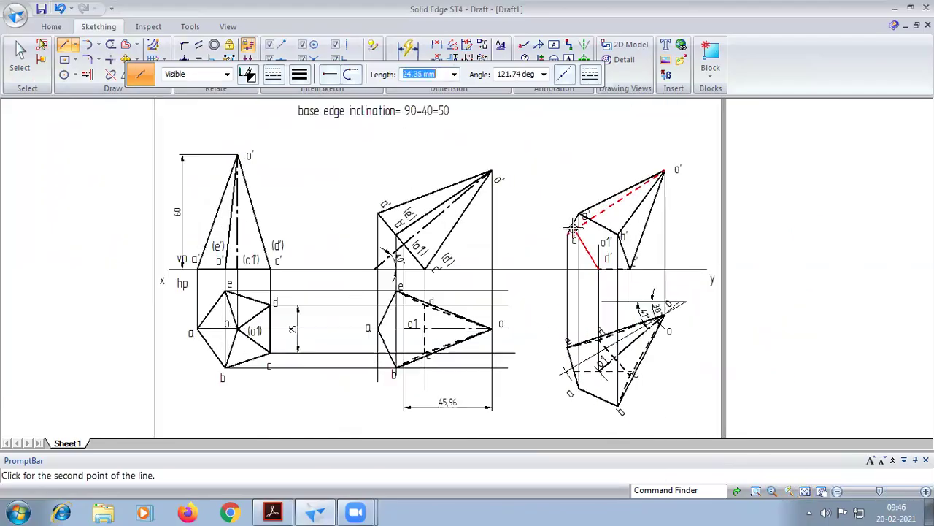
scroll(570, 243, "up", 3)
left_click(553, 240)
key("Escape")
Change the dashed base edge c'd' to a continuous line
left_click(19, 54)
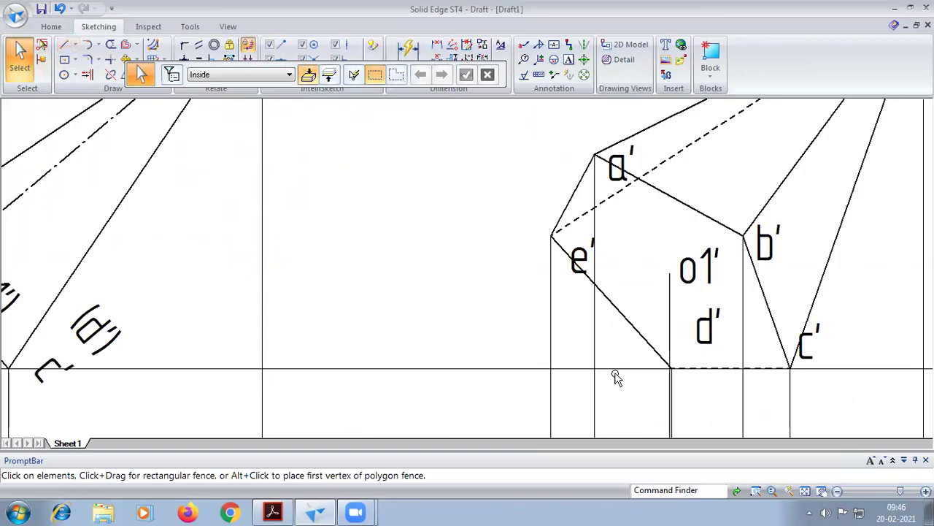
left_click(697, 370)
left_click(273, 74)
left_click(284, 95)
Draw the hidden slant edge from d' on the xy line to apex o' as a dashed line
left_click(63, 45)
left_click(272, 74)
left_click(283, 93)
scroll(525, 265, "down", 2)
scroll(526, 265, "up", 1)
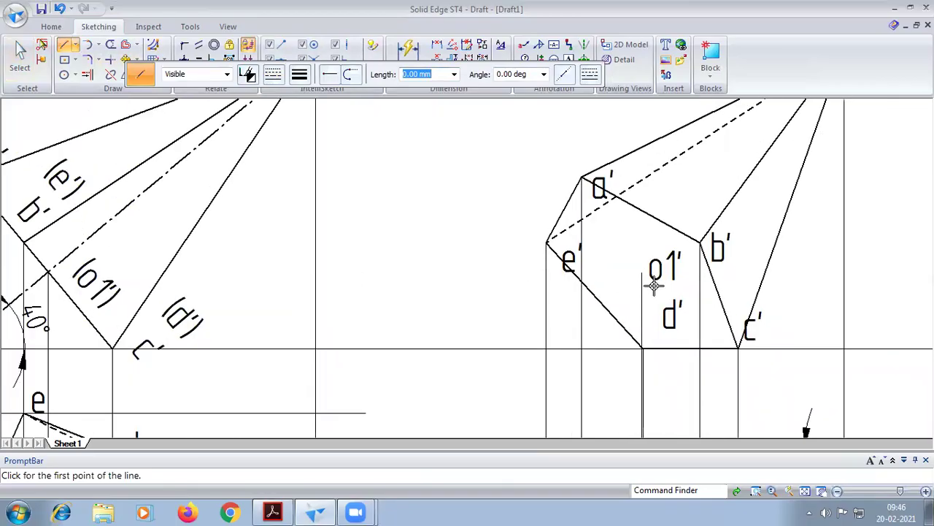
left_click(272, 73)
left_click(284, 109)
scroll(644, 349, "up", 3)
scroll(667, 365, "up", 2)
left_click(615, 328)
left_click(805, 491)
scroll(646, 184, "up", 5)
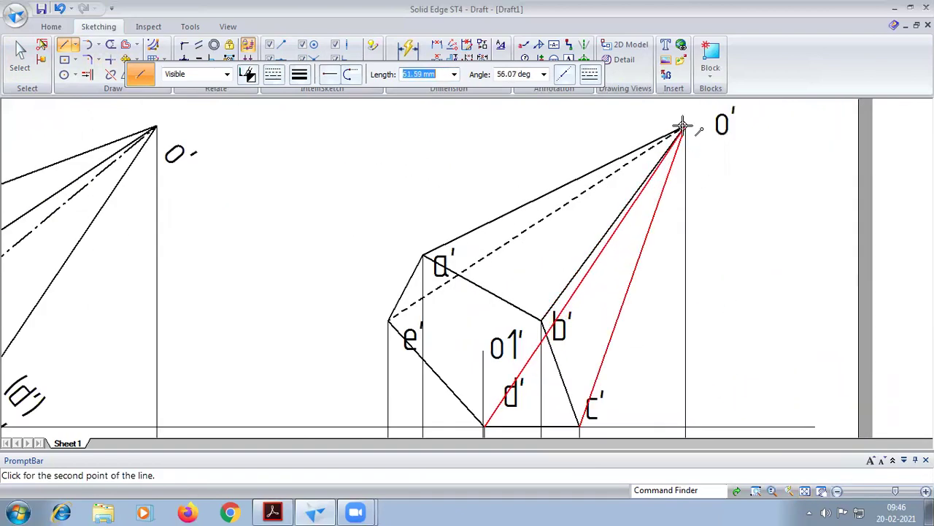
left_click(684, 125)
key("Escape")
Draw the pyramid's axis from o1' to apex o' in the third-stage front view as a dash-dot centre line
left_click(273, 74)
left_click(284, 115)
left_click(483, 350)
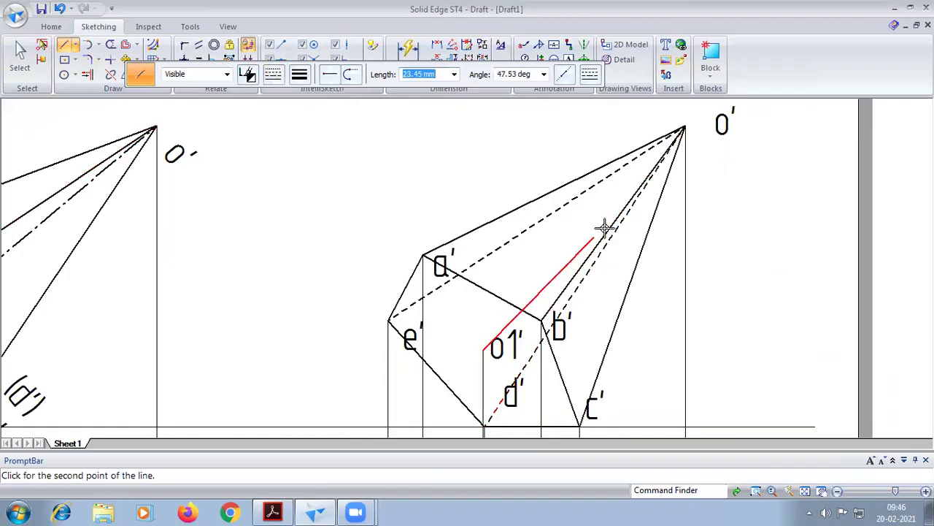
left_click(684, 125)
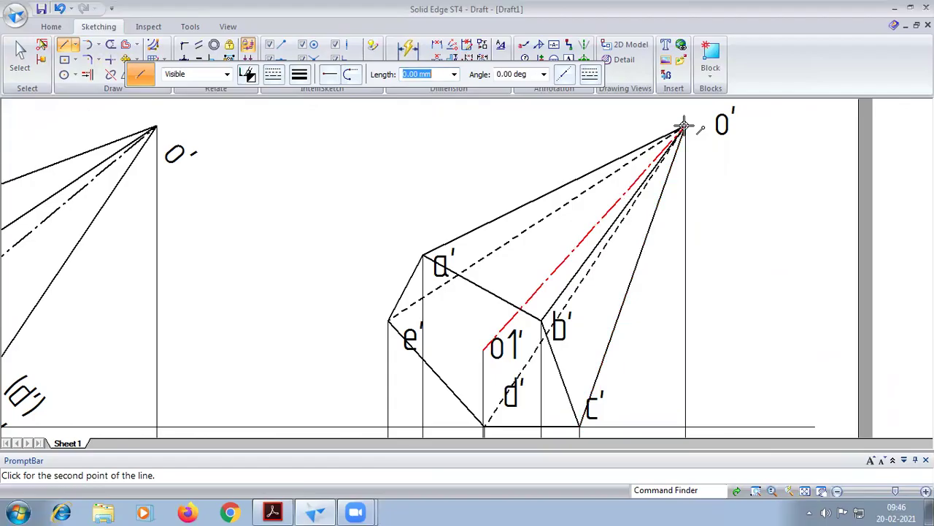
left_click(804, 491)
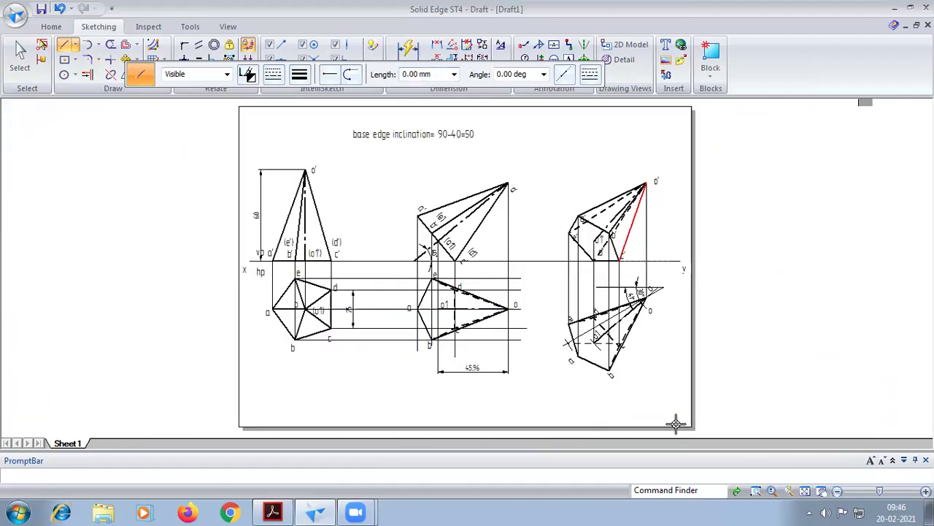
Try to trim the excess projector lines around corner b in the second-stage top view
left_click(110, 44)
scroll(513, 287, "up", 2)
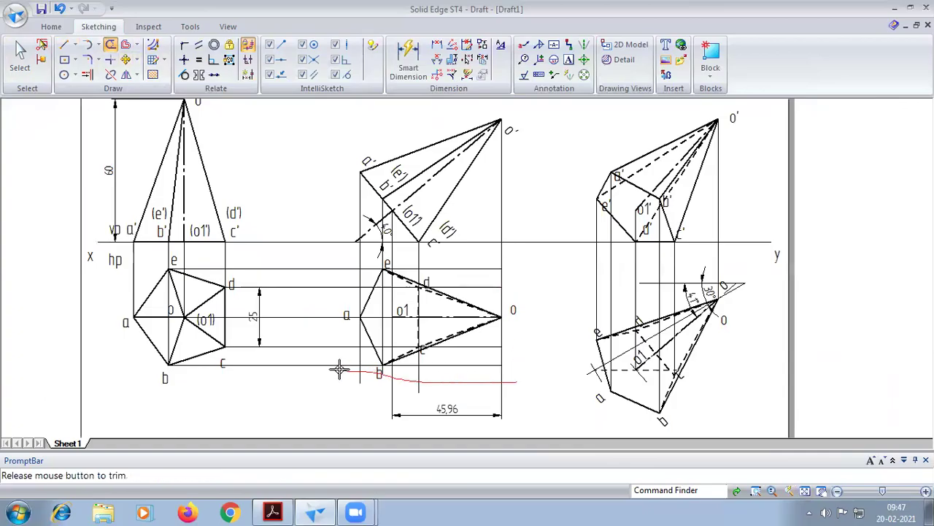
left_click_drag(359, 393, 345, 412)
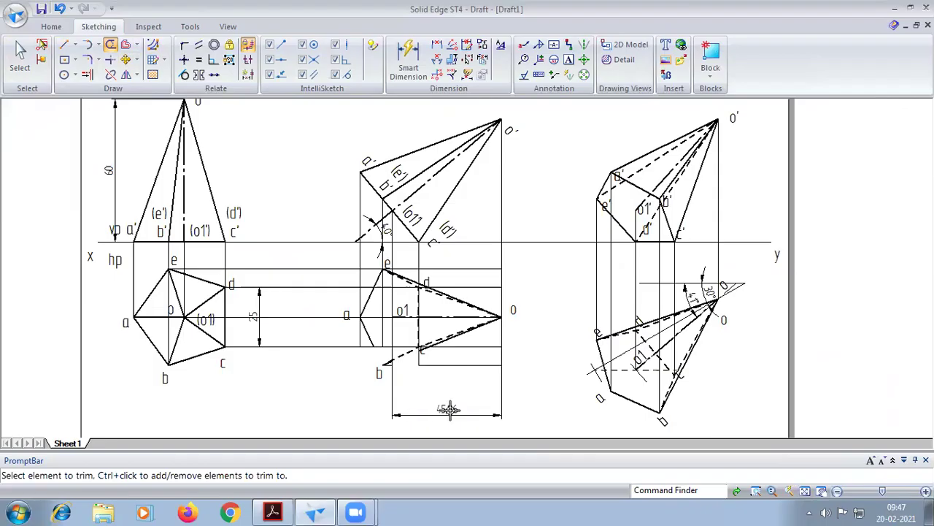
key("Escape")
scroll(537, 401, "down", 2)
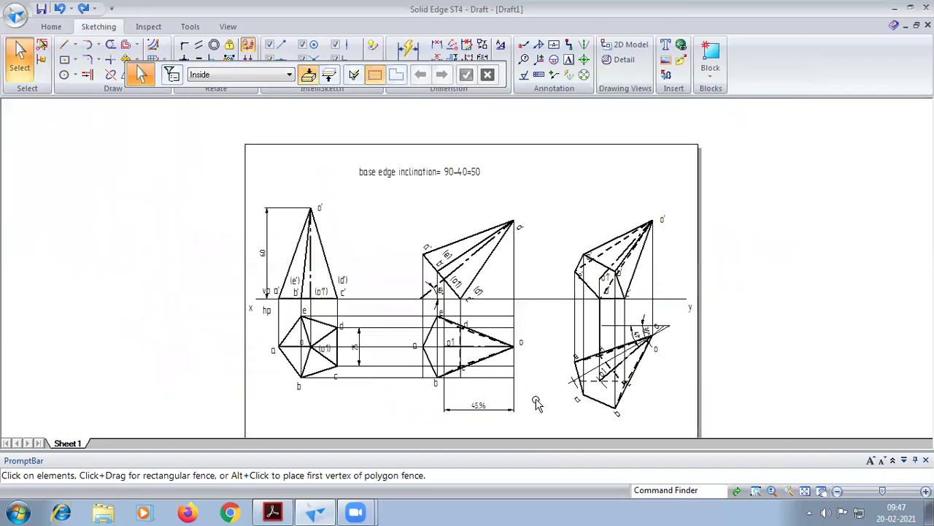
scroll(537, 401, "up", 1)
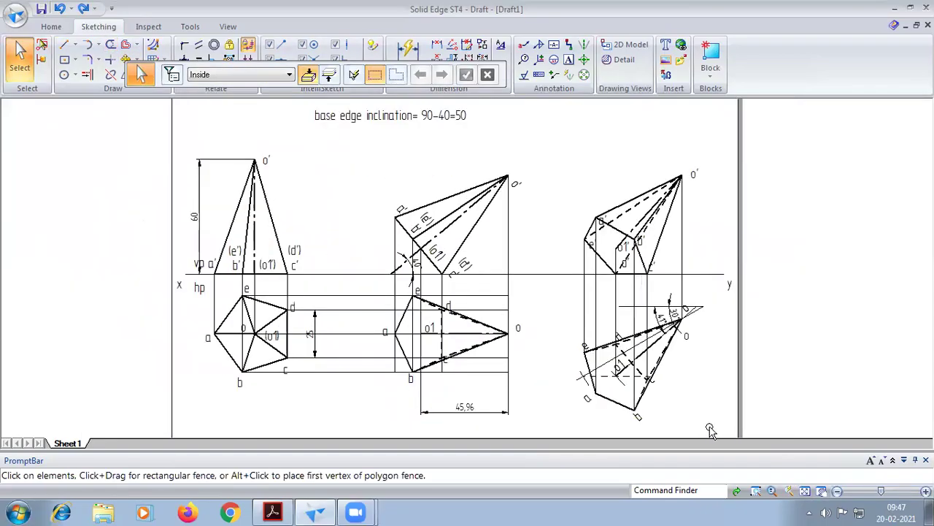
left_click(805, 492)
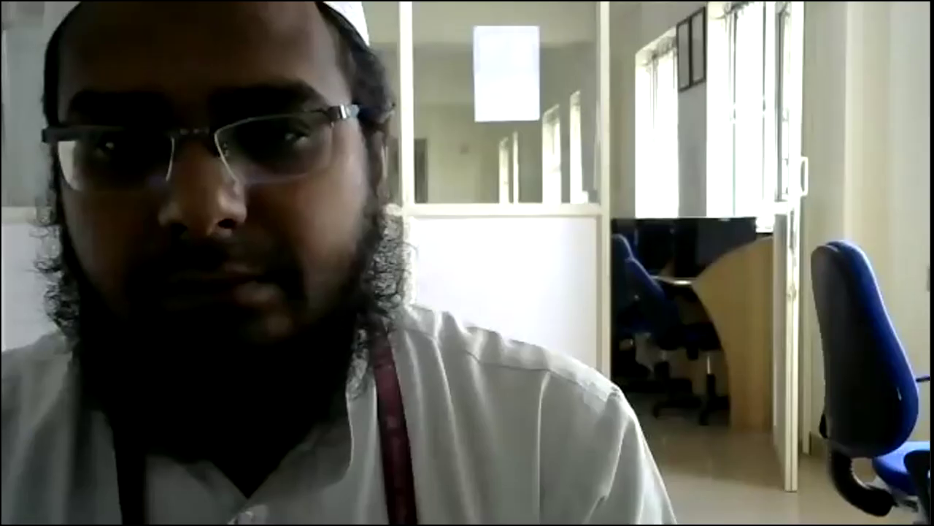